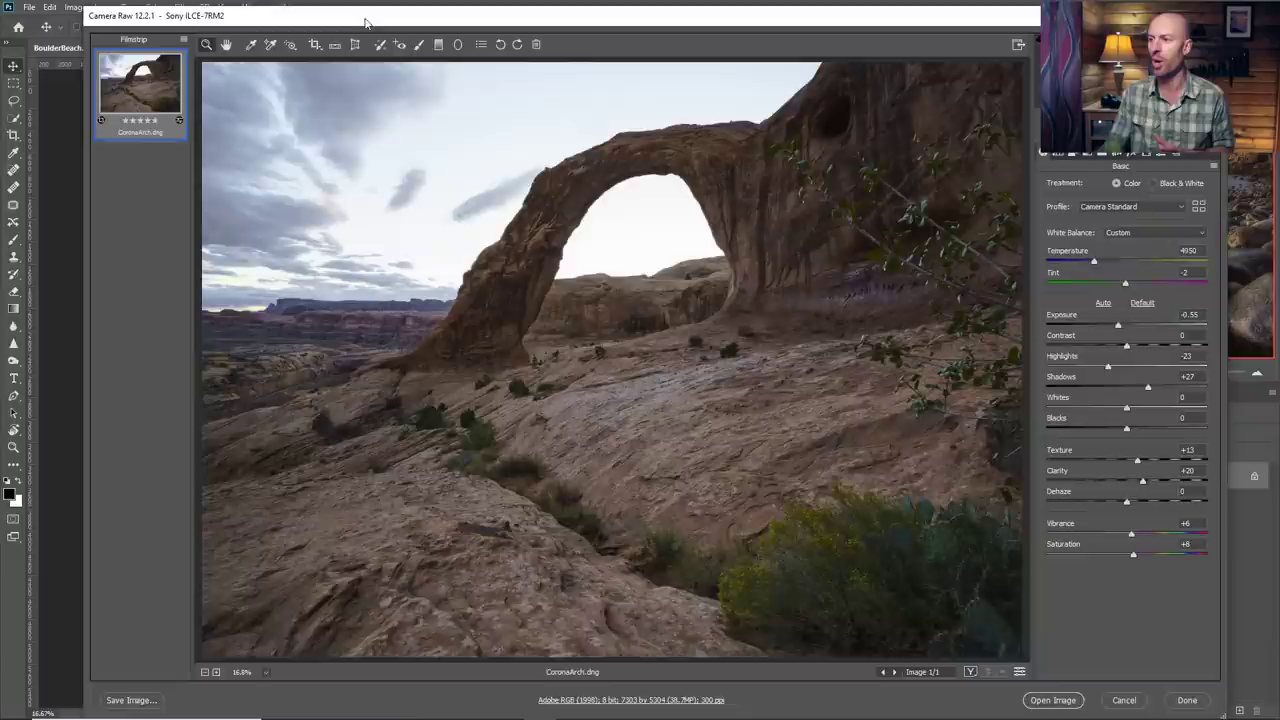
Shift the Camera Raw window aside to reveal the beach photo behind it
{"action": "left_click_drag", "start_coordinate": [365, 22], "coordinate": [324, 26]}
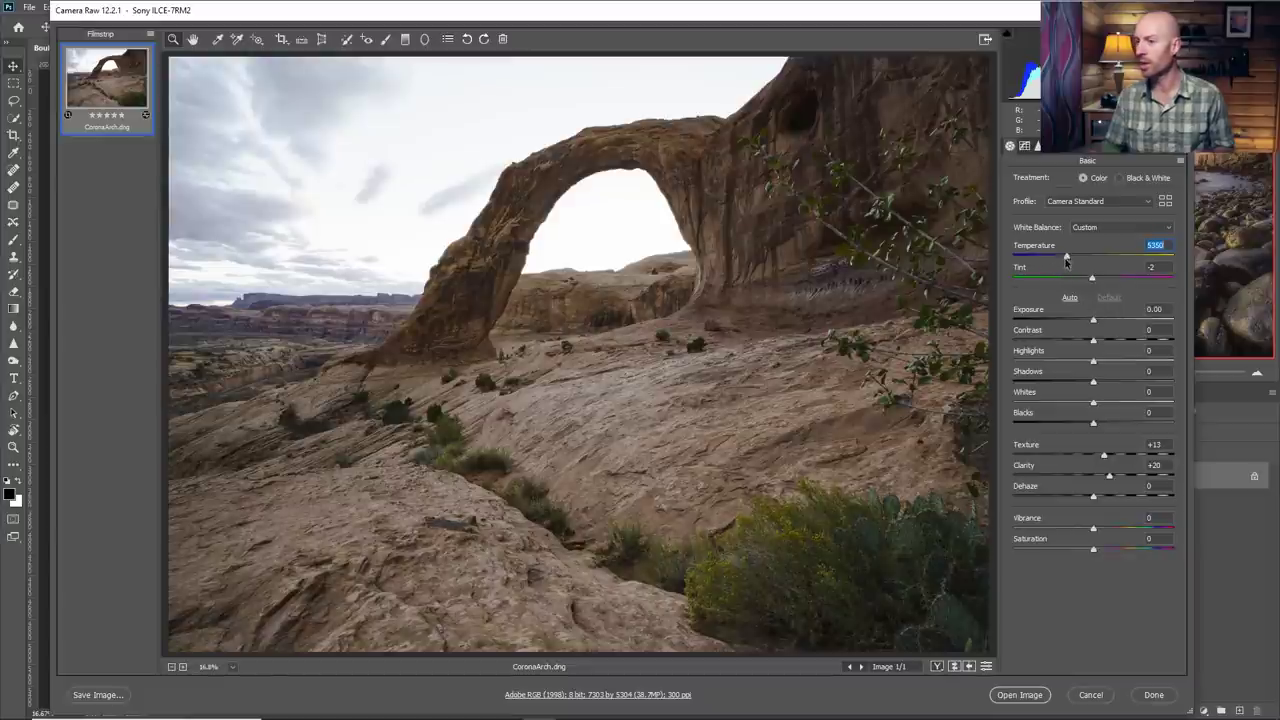
Set Temperature 5650, Exposure -0.20, Highlights -47, Shadows +13, Texture +17, Clarity +22, and reset Dehaze to 0
{"action": "left_click_drag", "start_coordinate": [1066, 260], "coordinate": [1075, 258]}
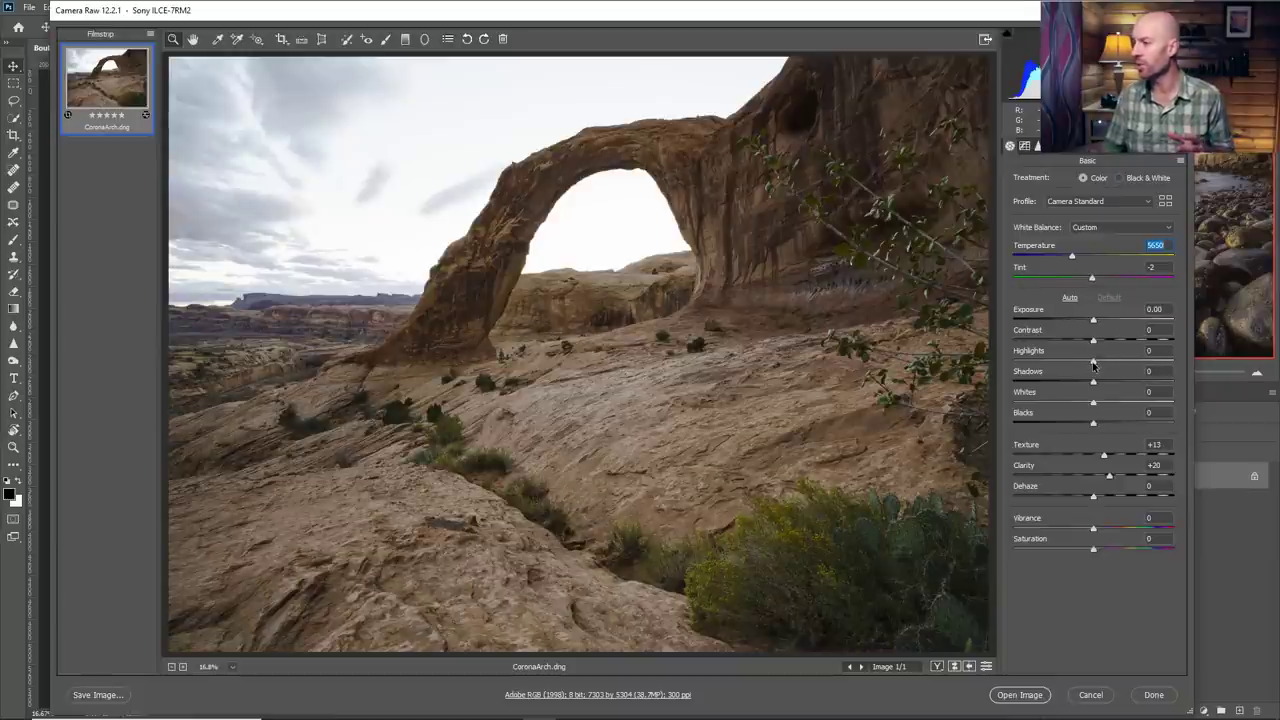
{"action": "mouse_move", "coordinate": [1093, 363]}
{"action": "left_mouse_down"}
{"action": "mouse_move", "coordinate": [1058, 370]}
{"action": "mouse_move", "coordinate": [1100, 385]}
{"action": "left_mouse_up"}
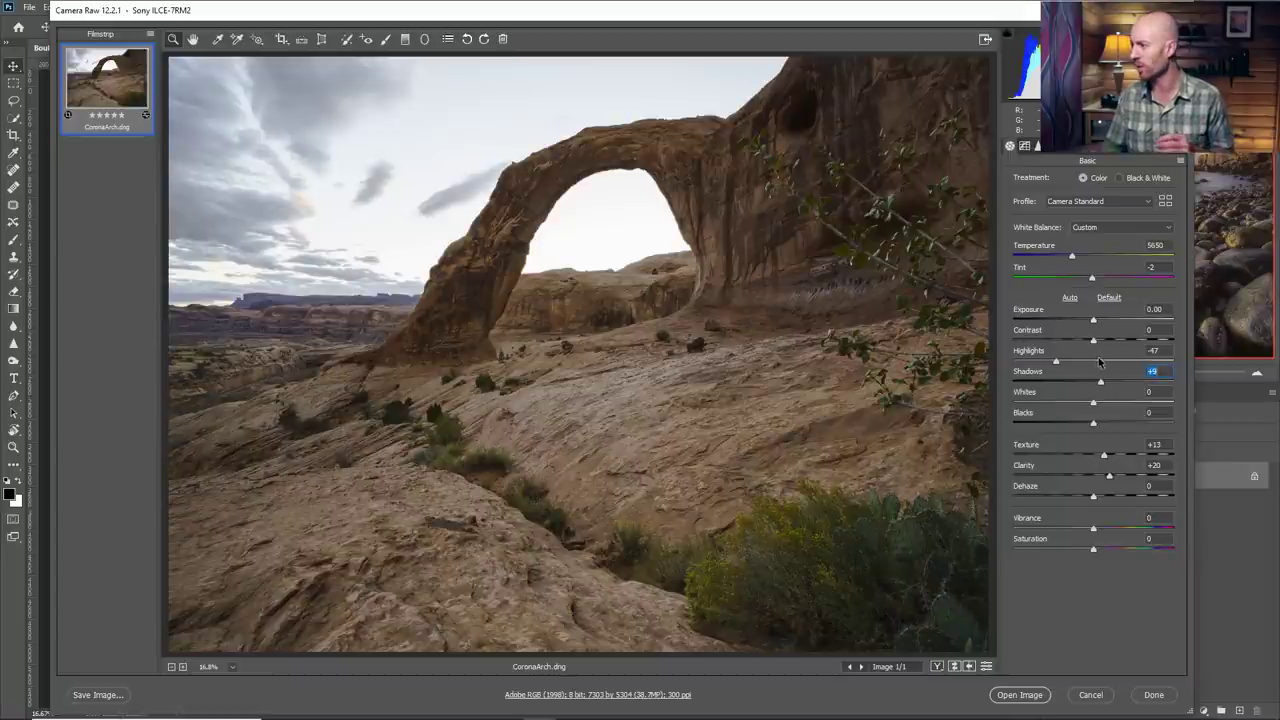
{"action": "left_click_drag", "start_coordinate": [1094, 323], "coordinate": [1091, 321]}
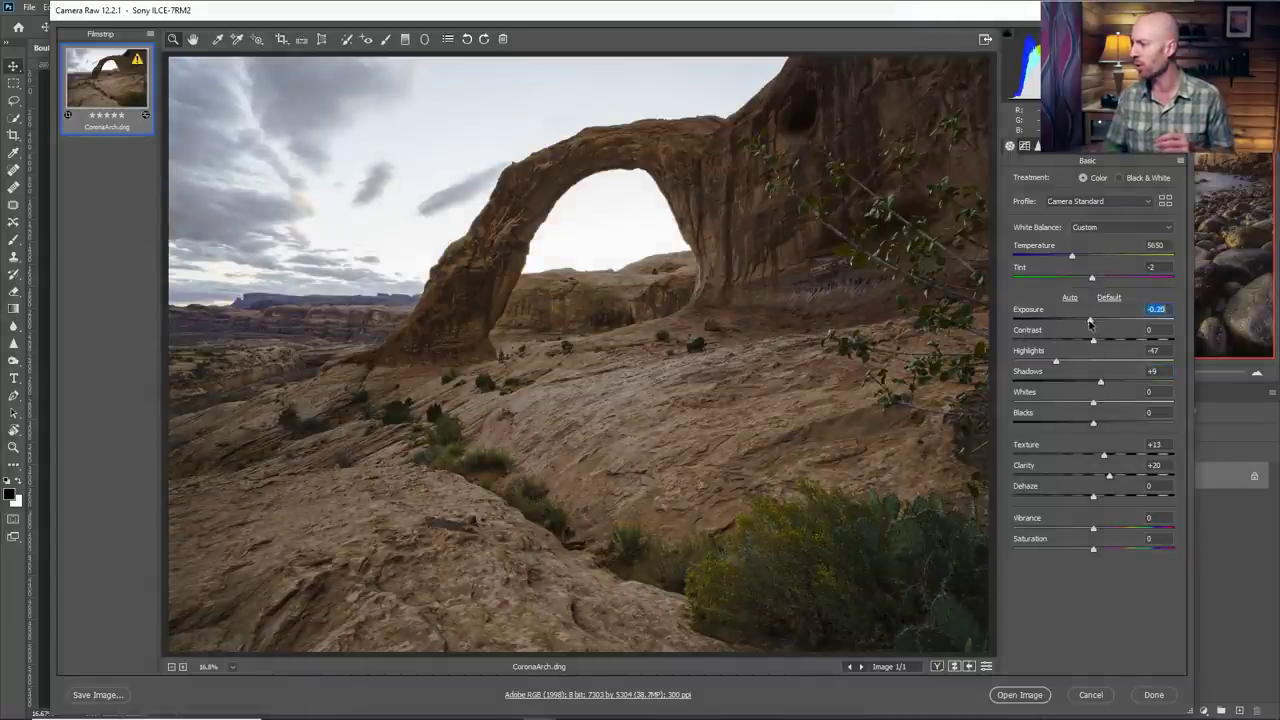
{"action": "left_click_drag", "start_coordinate": [1100, 381], "coordinate": [1104, 381]}
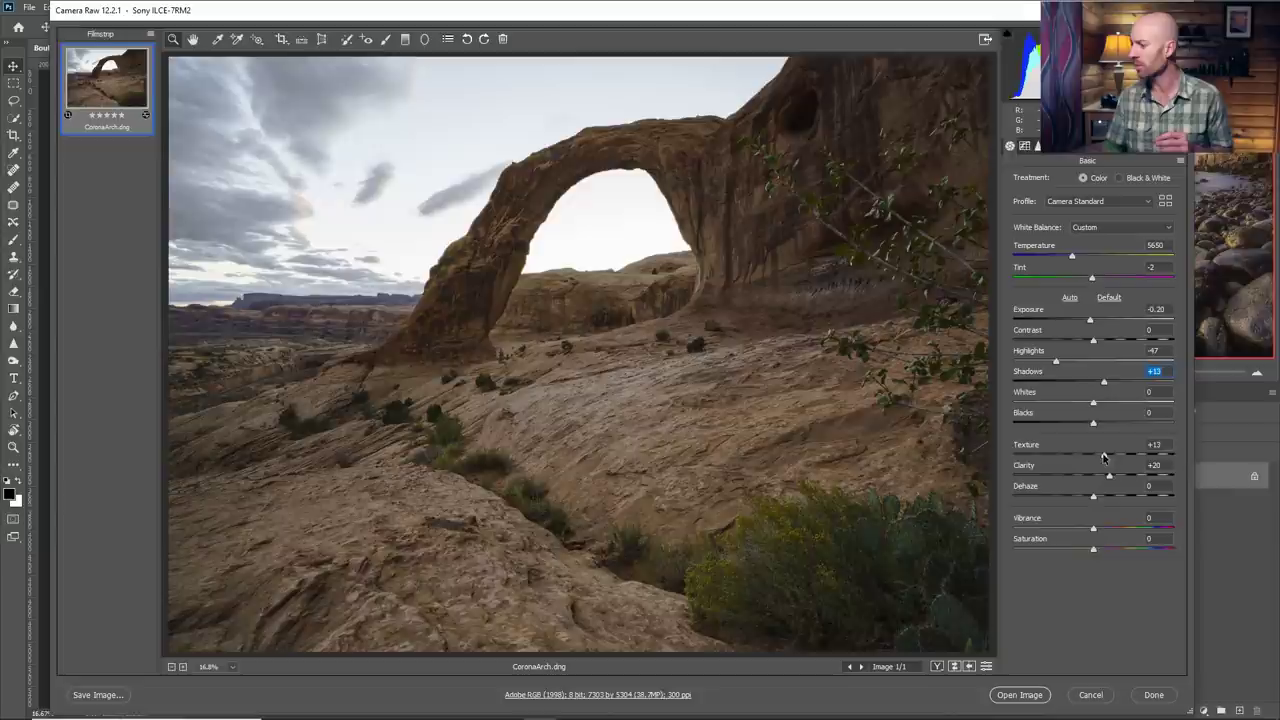
{"action": "left_click_drag", "start_coordinate": [1104, 456], "coordinate": [1102, 500]}
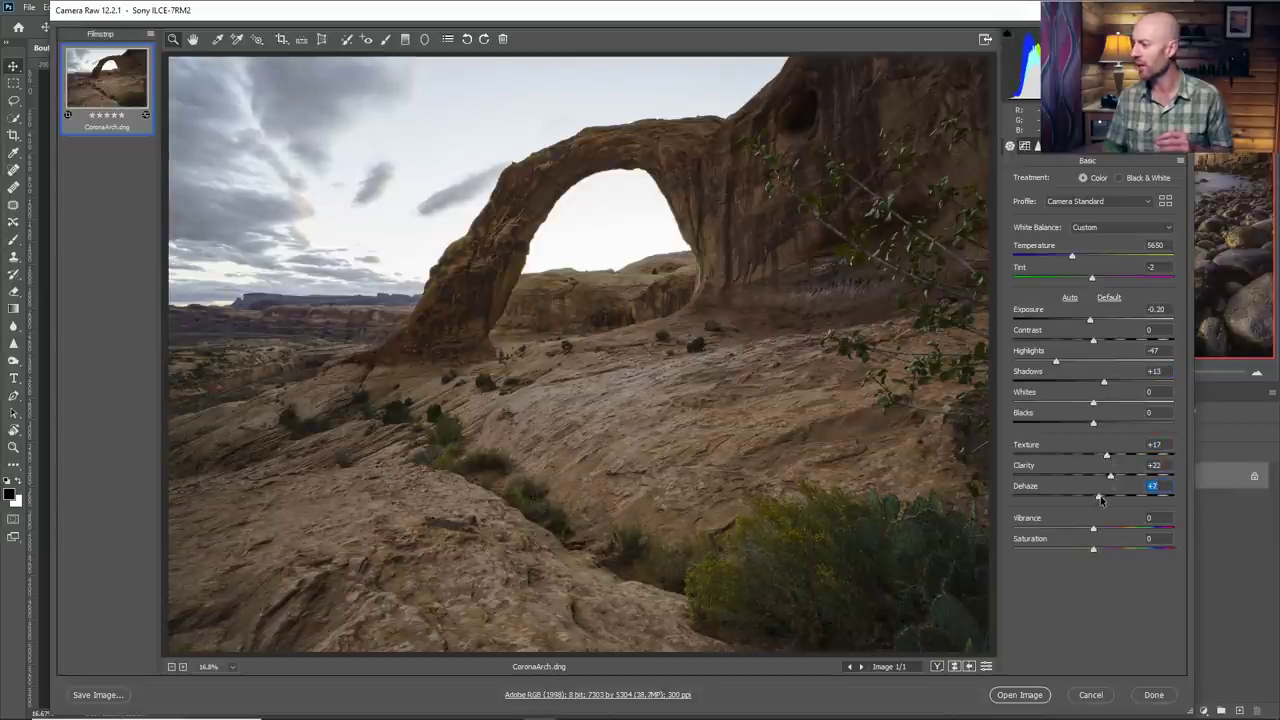
{"action": "double_click", "coordinate": [1100, 499]}
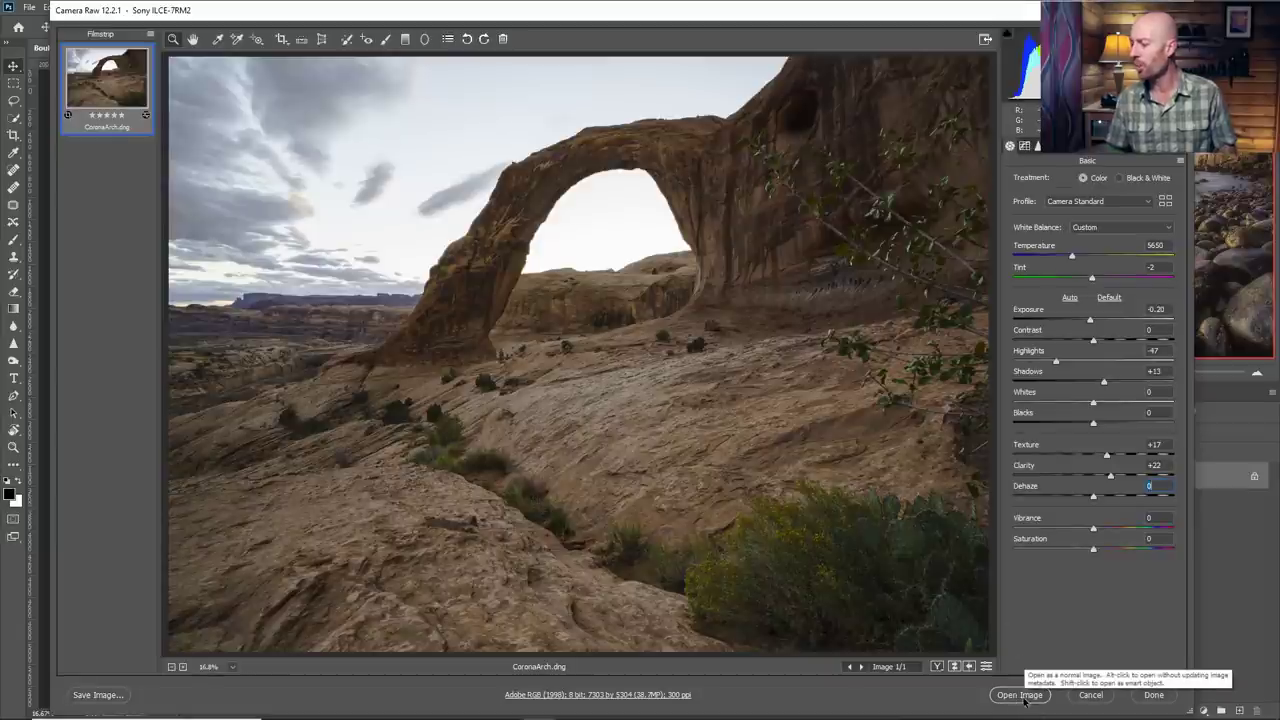
Open the edited arch photo as a smart object, then return to BoulderBeach.tif
{"action": "key", "text": "shift"}
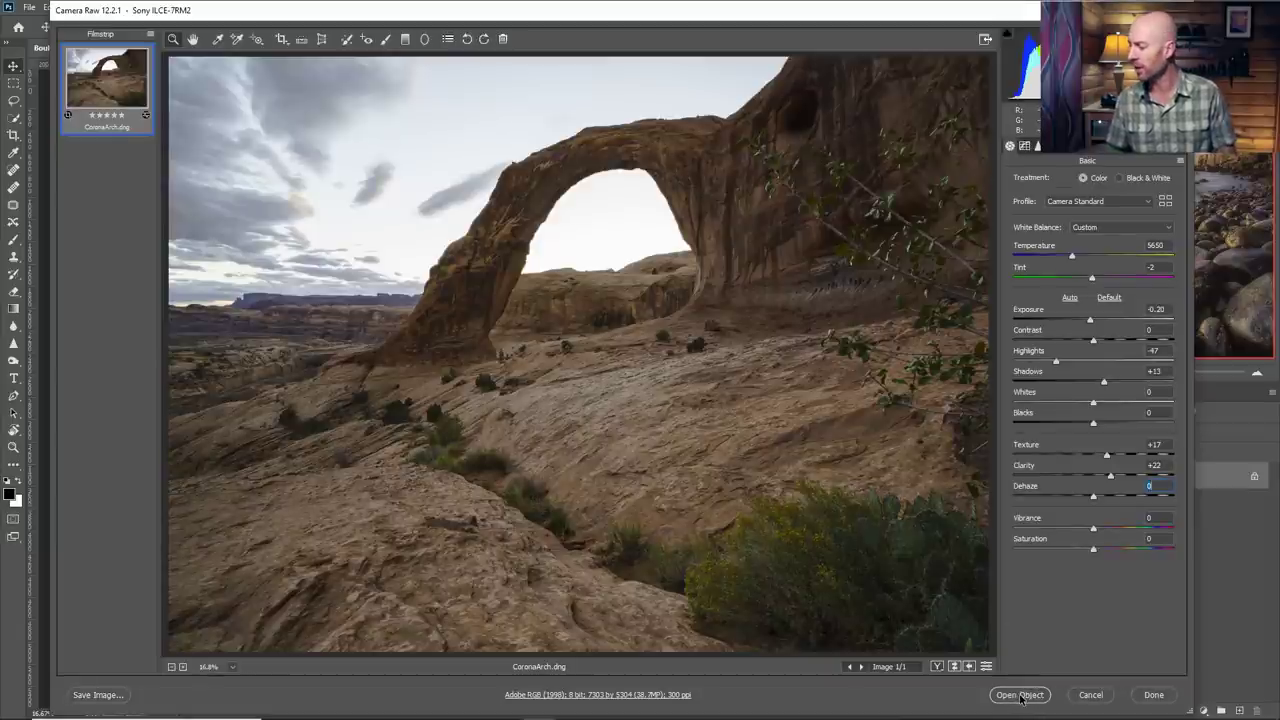
{"action": "left_click", "coordinate": [1020, 695], "text": "shift"}
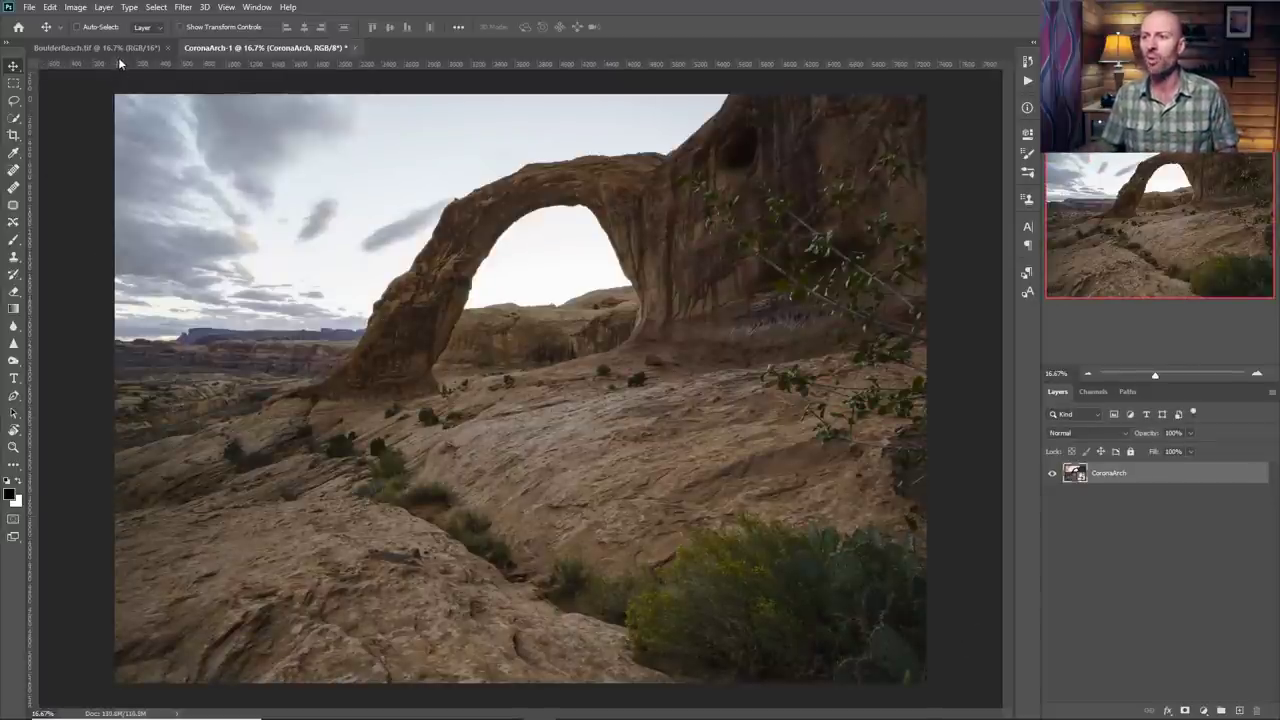
{"action": "left_click", "coordinate": [117, 47]}
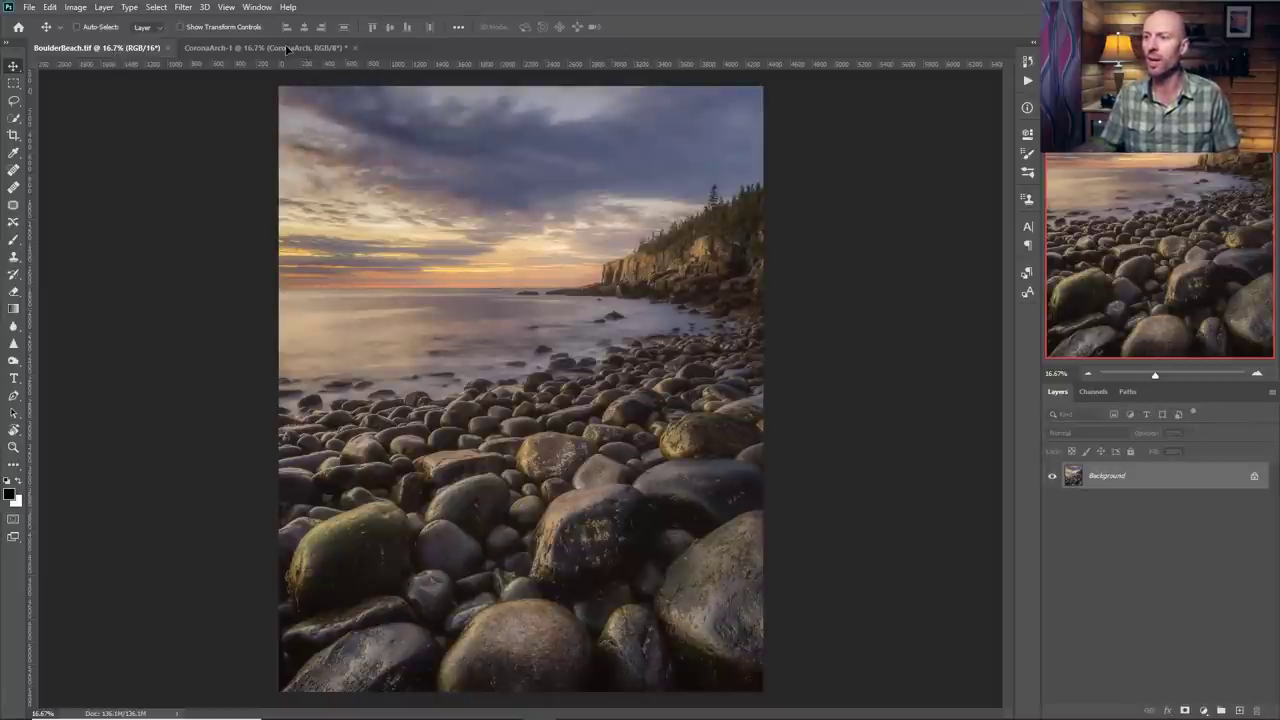
Copy the beach photo into CoronaArch-1 as Layer 1, place it lower right, and add an empty layer
{"action": "left_click_drag", "start_coordinate": [287, 48], "coordinate": [337, 206]}
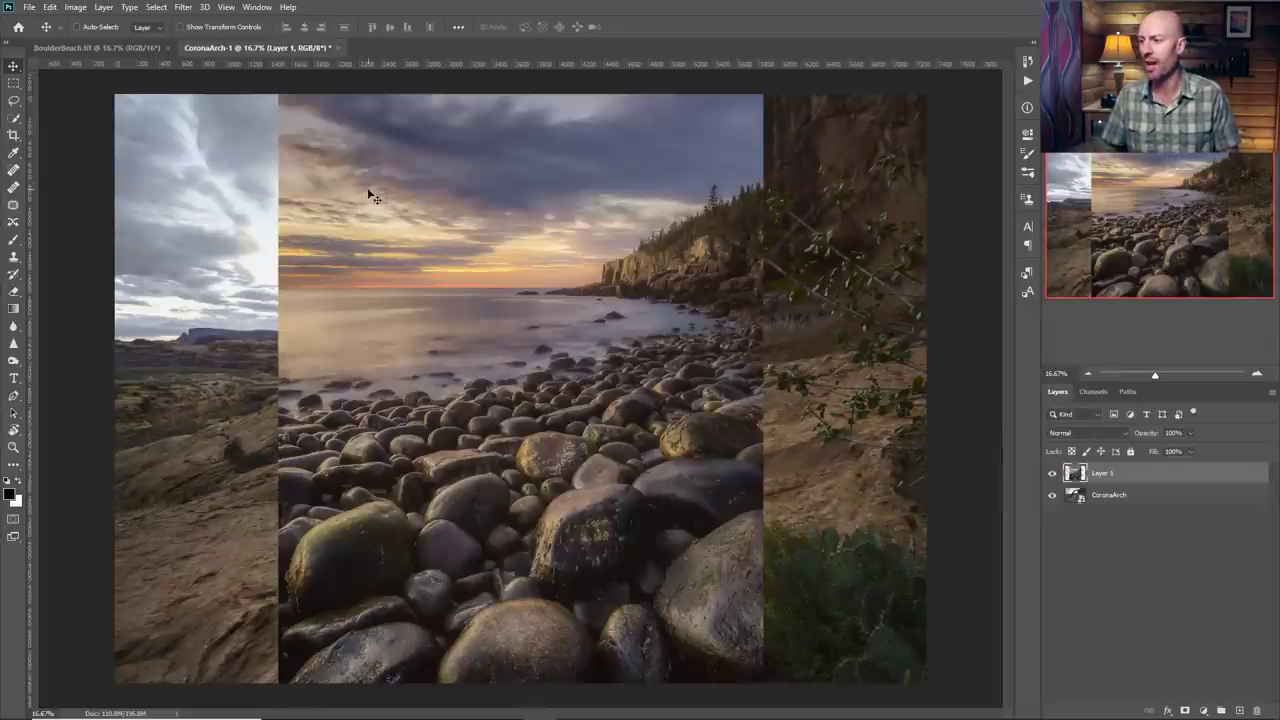
{"action": "left_click_drag", "start_coordinate": [535, 223], "coordinate": [464, 444]}
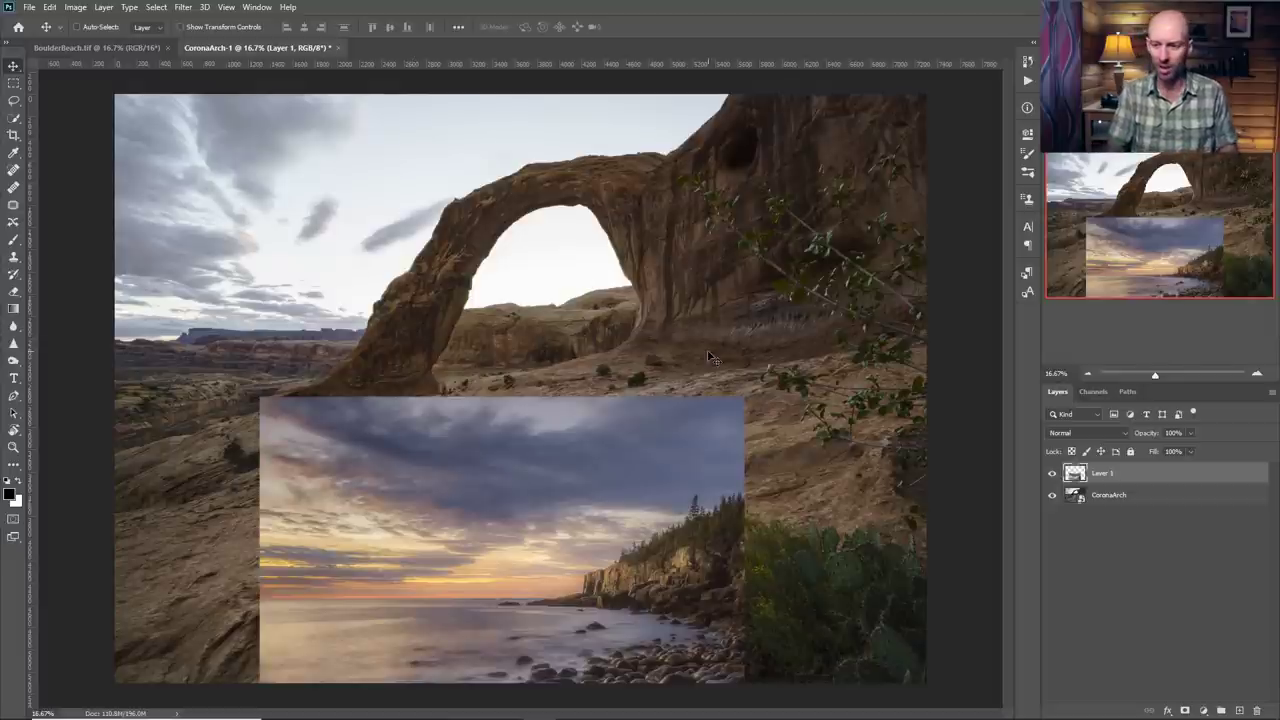
{"action": "key", "text": "ctrl+shift+alt+n"}
Paint and undo an orange guide stroke, then move Layer 1 up and right over the arch
{"action": "key", "text": "b"}
{"action": "mouse_move", "coordinate": [600, 285]}
{"action": "left_mouse_down"}
{"action": "mouse_move", "coordinate": [423, 234]}
{"action": "mouse_move", "coordinate": [432, 215]}
{"action": "left_mouse_up"}
{"action": "key", "text": "ctrl+z"}
{"action": "key", "text": "v"}
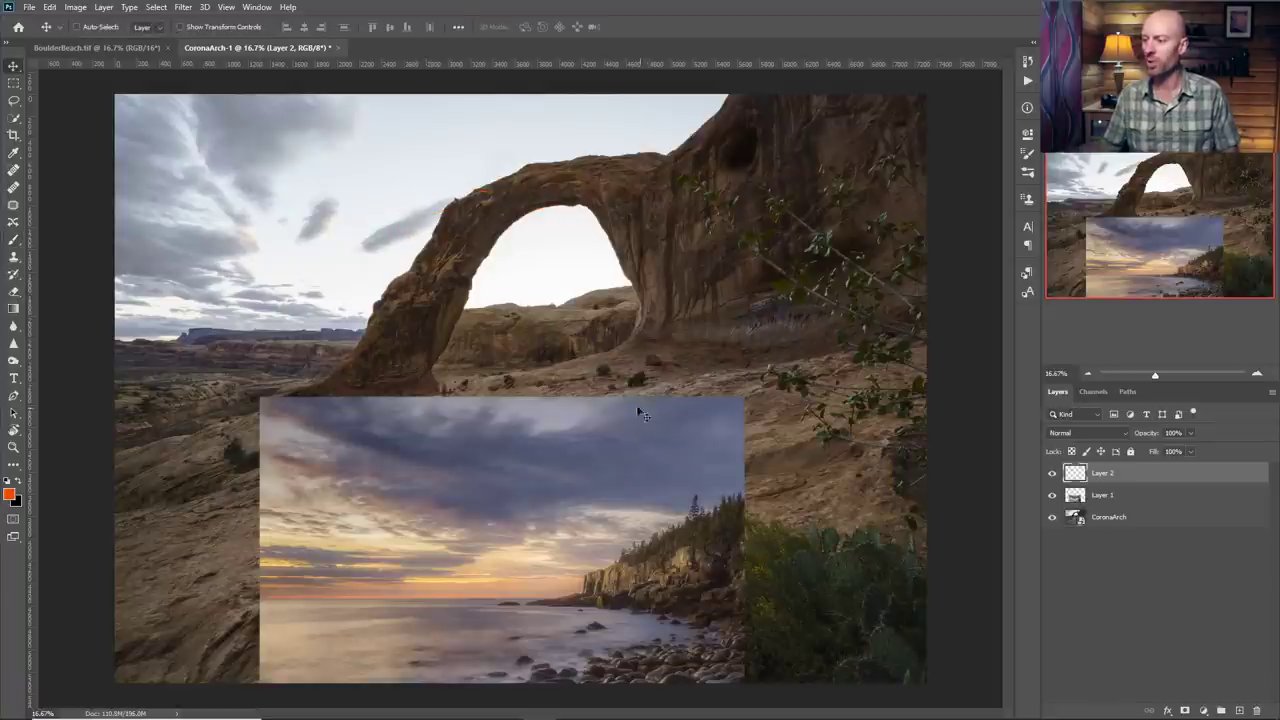
{"action": "left_click", "coordinate": [1133, 506]}
{"action": "left_click_drag", "start_coordinate": [610, 527], "coordinate": [537, 343]}
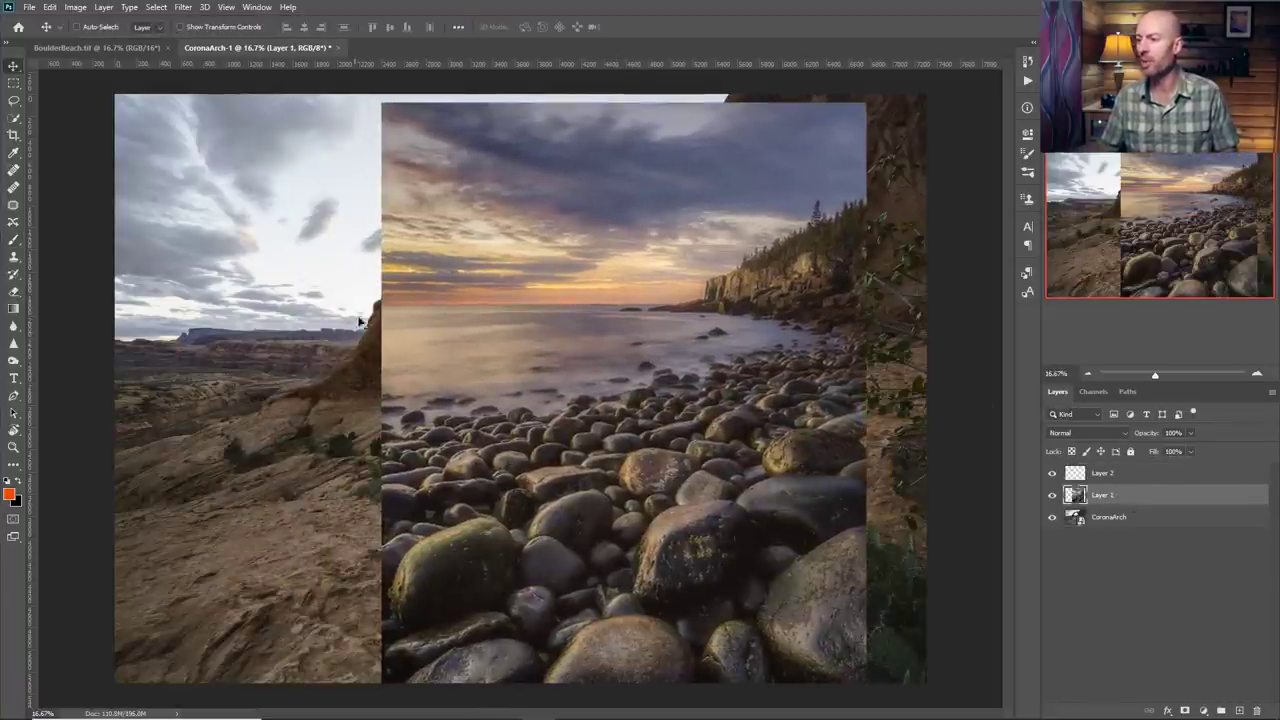
Flip the beach photo horizontally and slide it left over the arch
{"action": "key", "text": "ctrl+t"}
{"action": "right_click", "coordinate": [668, 345]}
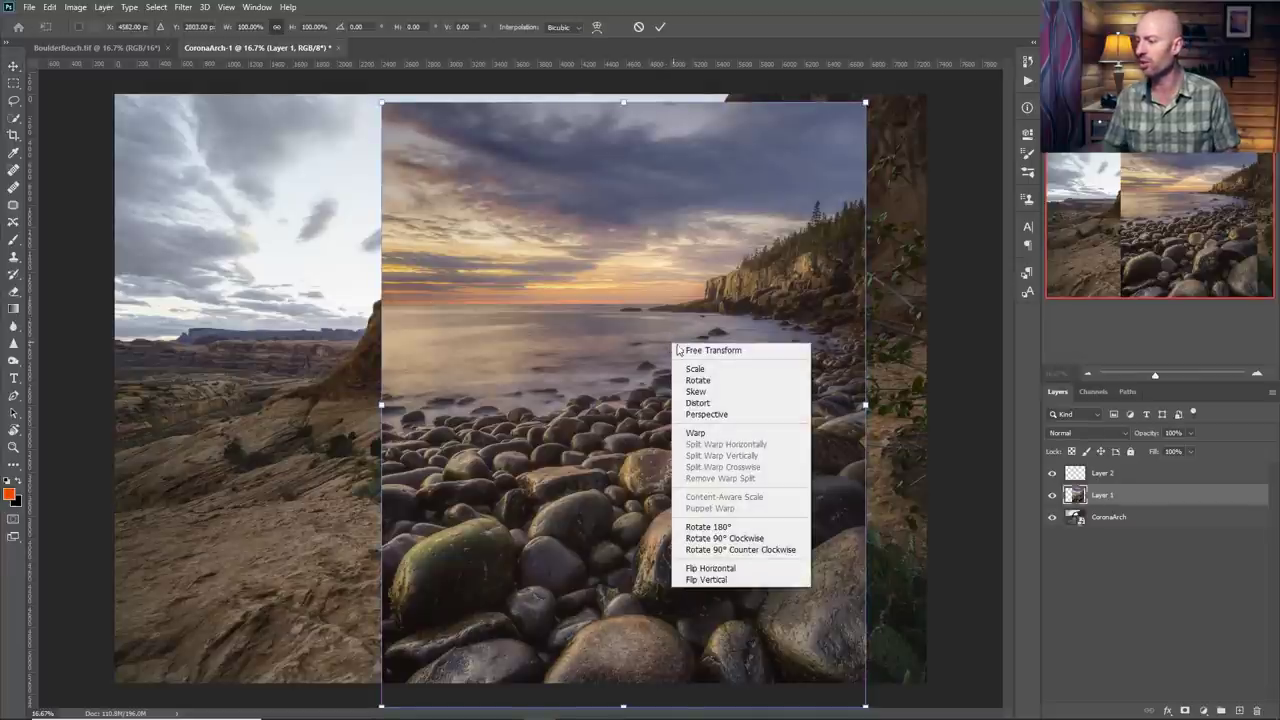
{"action": "left_click", "coordinate": [710, 568]}
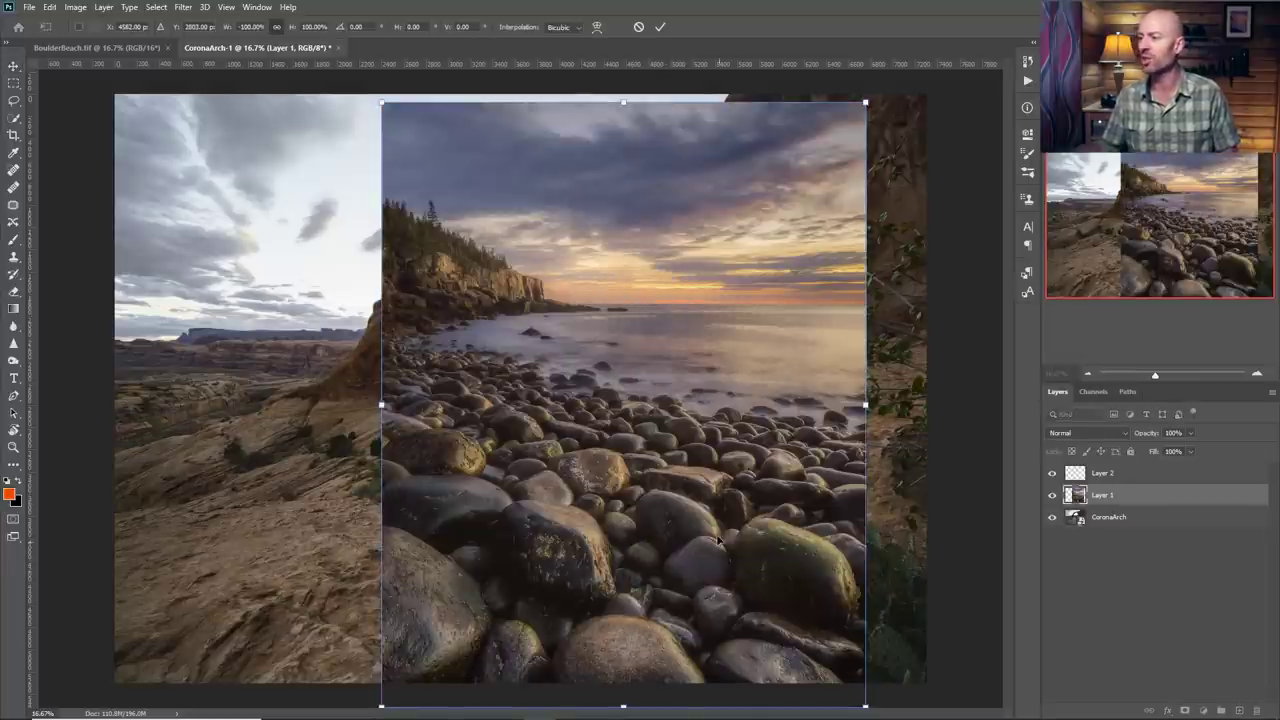
{"action": "left_click_drag", "start_coordinate": [668, 306], "coordinate": [452, 338]}
{"action": "key", "text": "Return"}
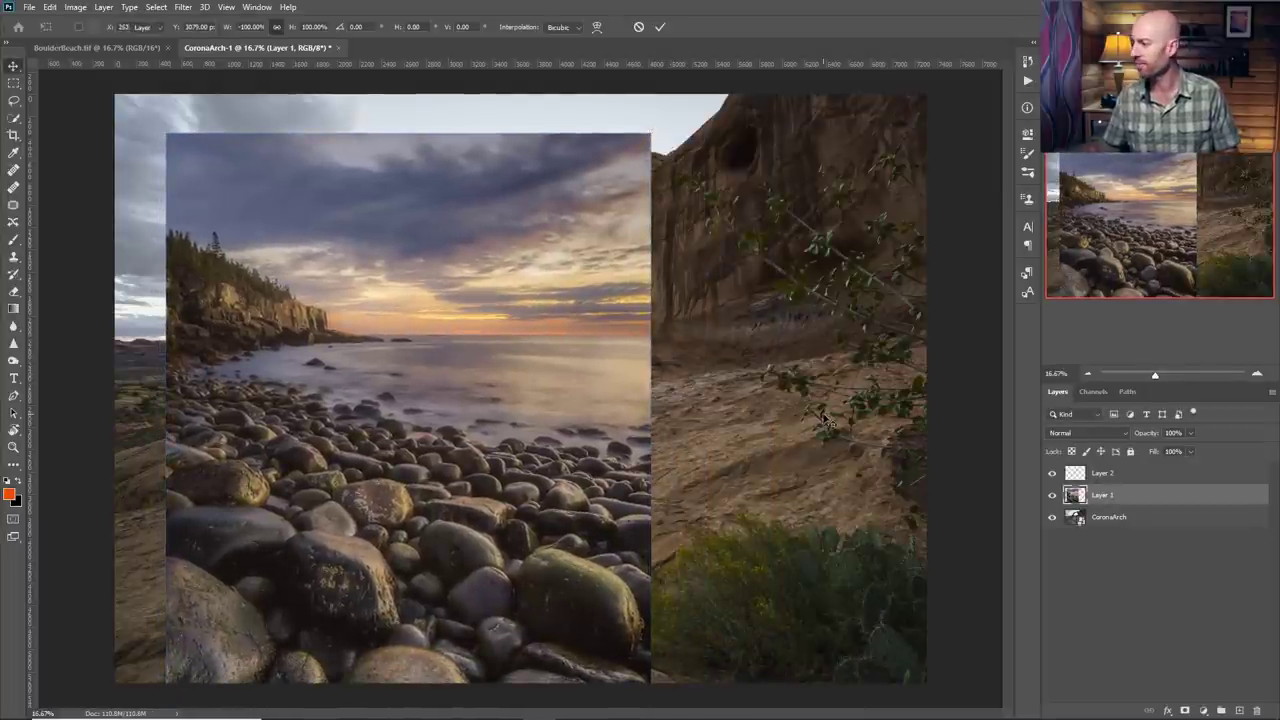
{"action": "left_click", "coordinate": [1087, 374]}
{"action": "left_click", "coordinate": [1087, 374]}
{"action": "left_click", "coordinate": [1087, 374]}
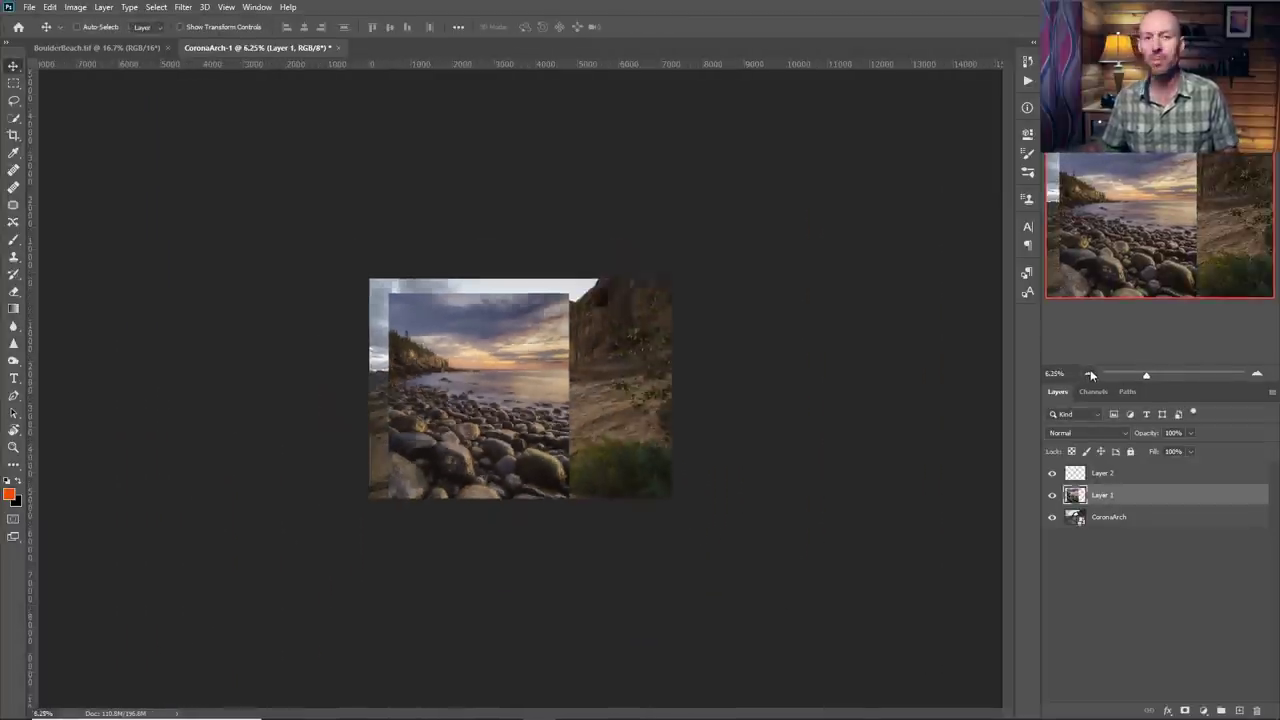
{"action": "left_click", "coordinate": [1087, 374]}
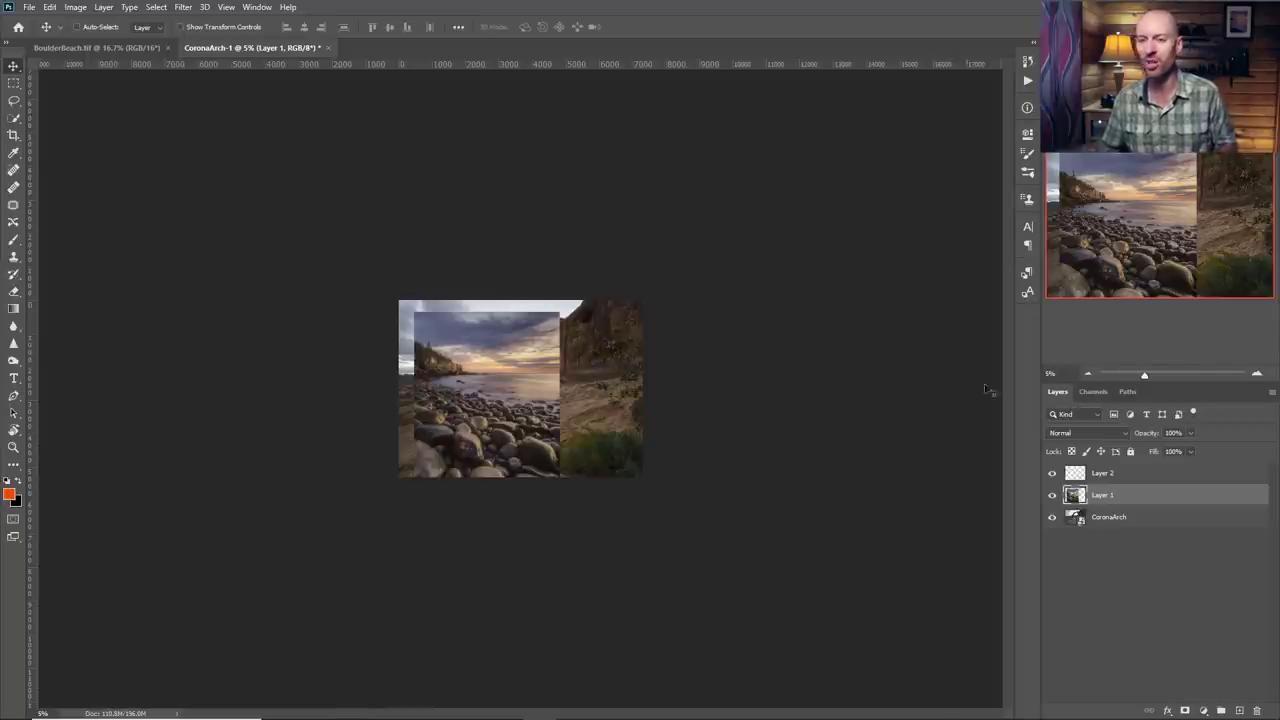
{"action": "left_click_drag", "start_coordinate": [502, 398], "coordinate": [499, 372]}
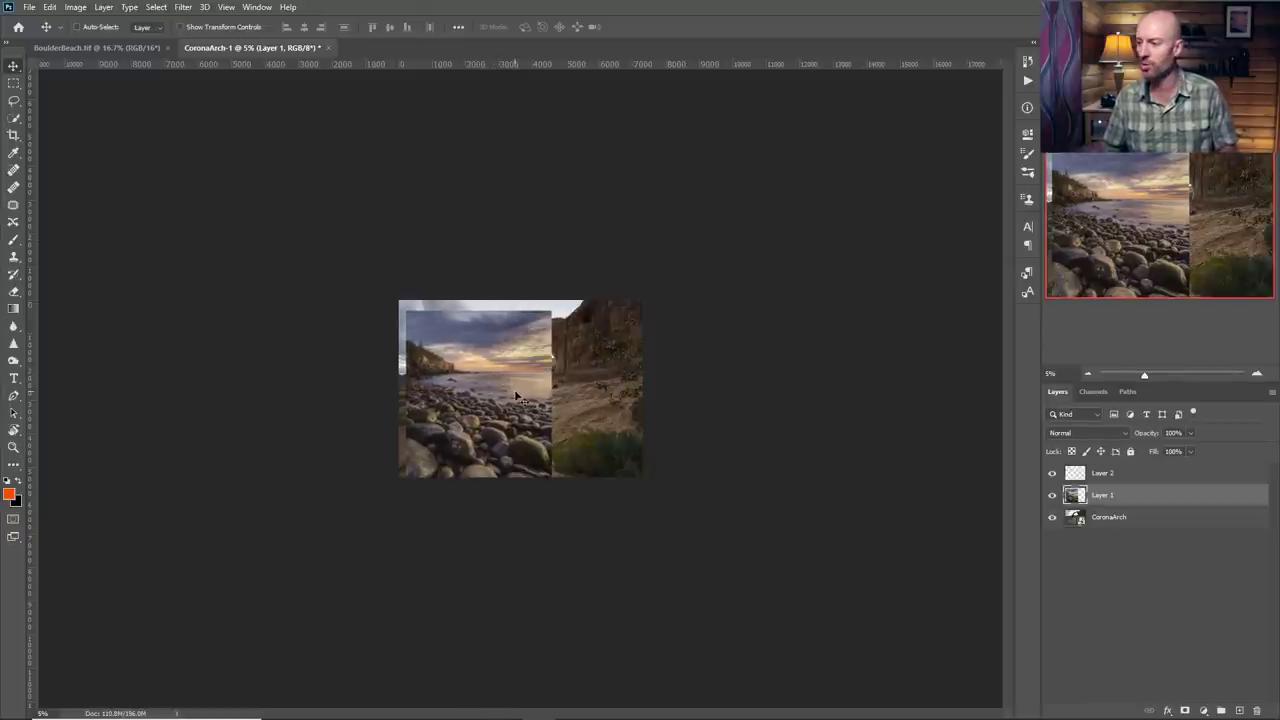
Enlarge and reposition the beach photo with Free Transform
{"action": "key", "text": "ctrl+t"}
{"action": "left_click_drag", "start_coordinate": [550, 312], "coordinate": [473, 380]}
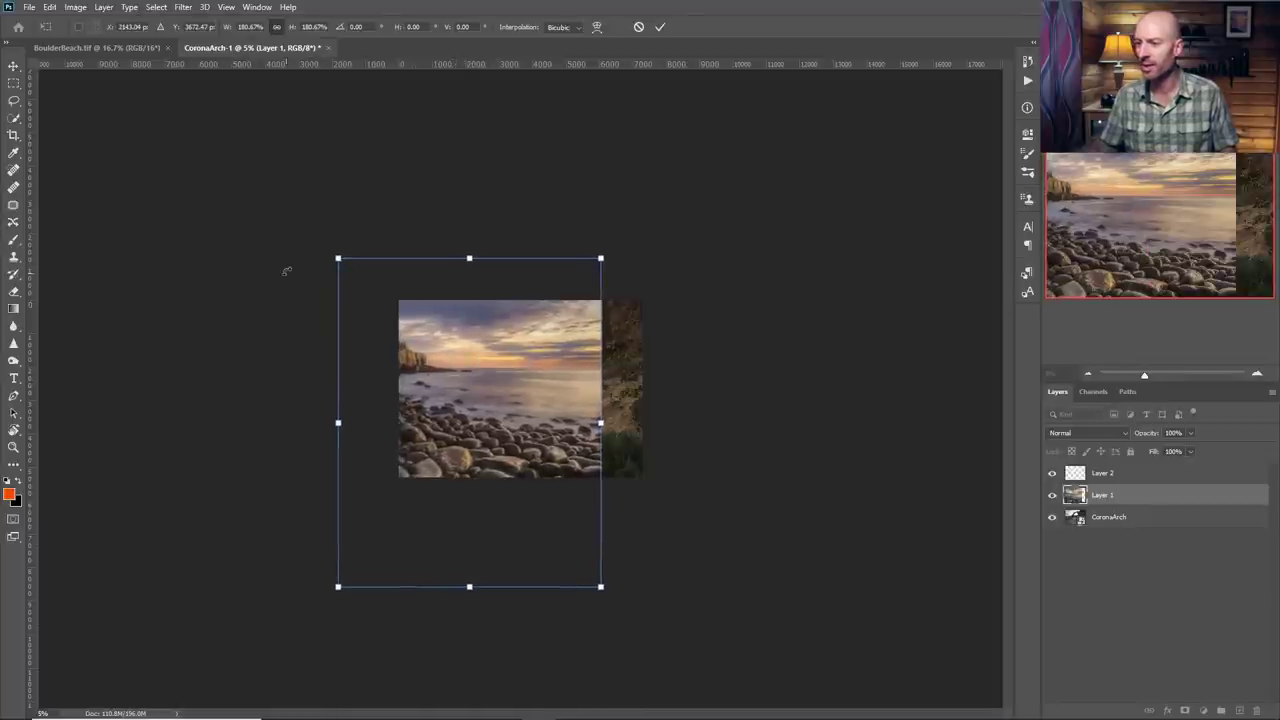
{"action": "left_click_drag", "start_coordinate": [334, 257], "coordinate": [274, 240]}
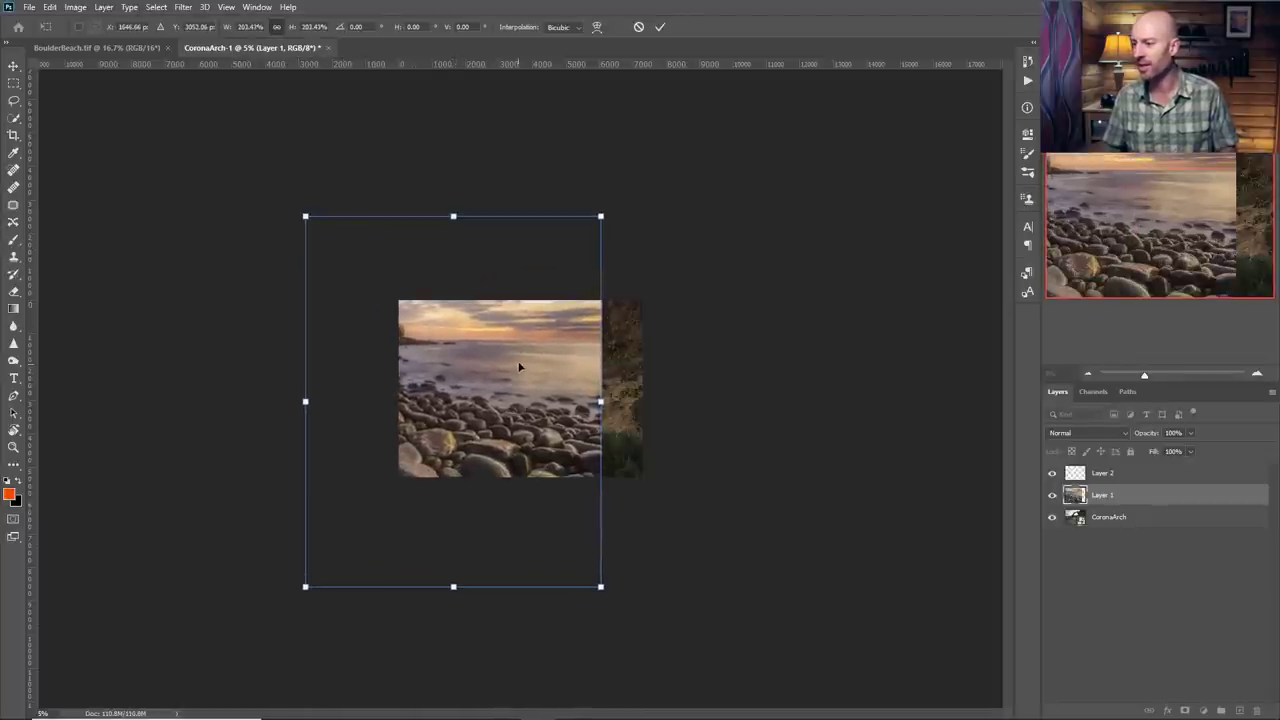
{"action": "left_click_drag", "start_coordinate": [518, 363], "coordinate": [521, 399]}
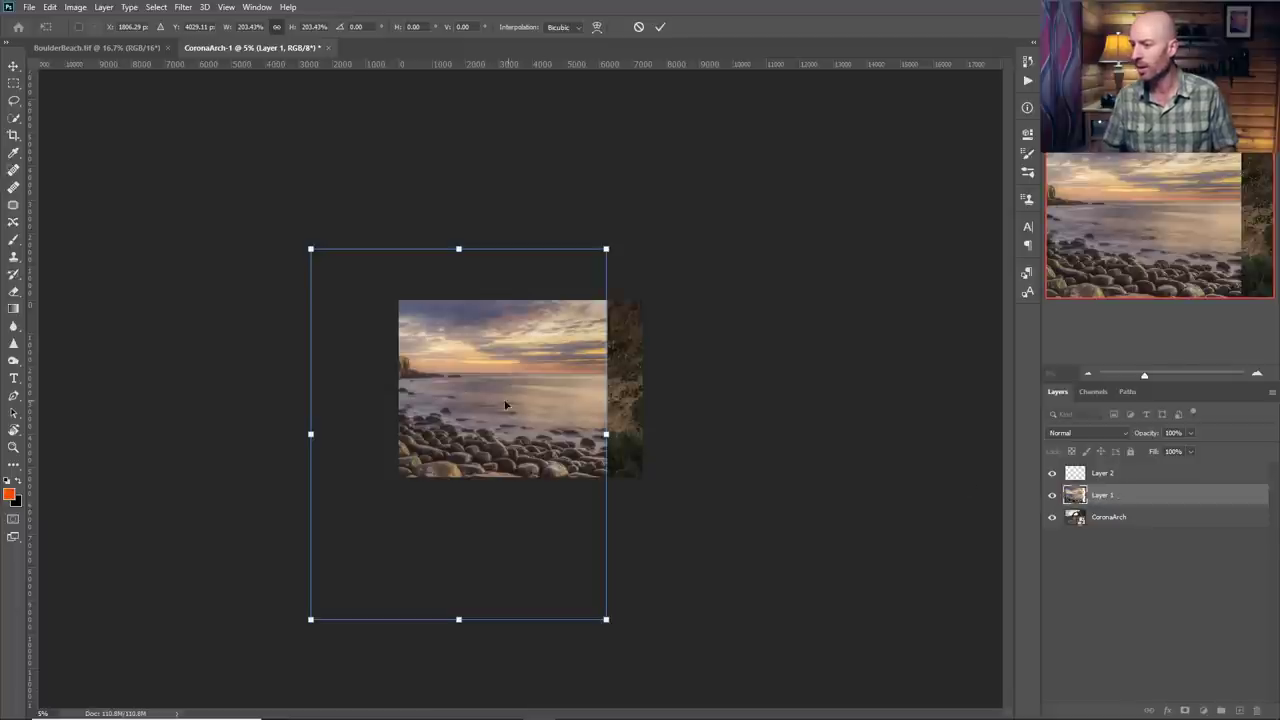
{"action": "left_click_drag", "start_coordinate": [505, 404], "coordinate": [499, 401]}
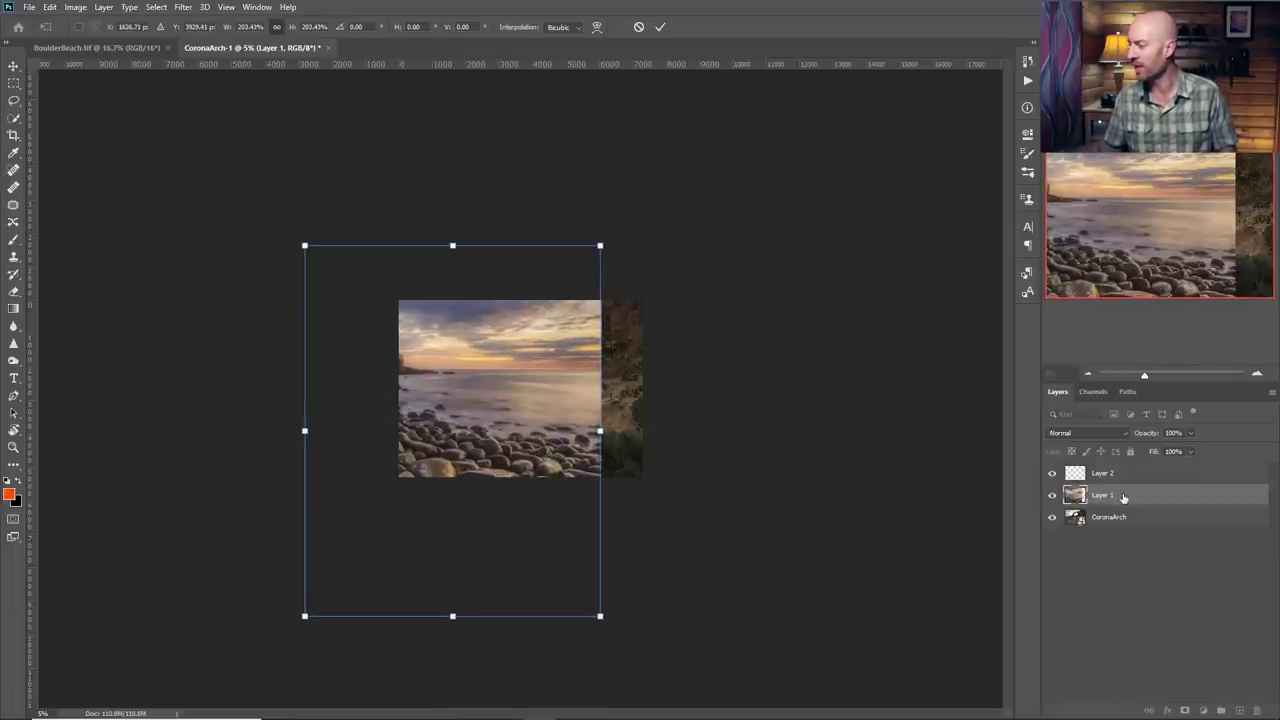
{"action": "key", "text": "Return"}
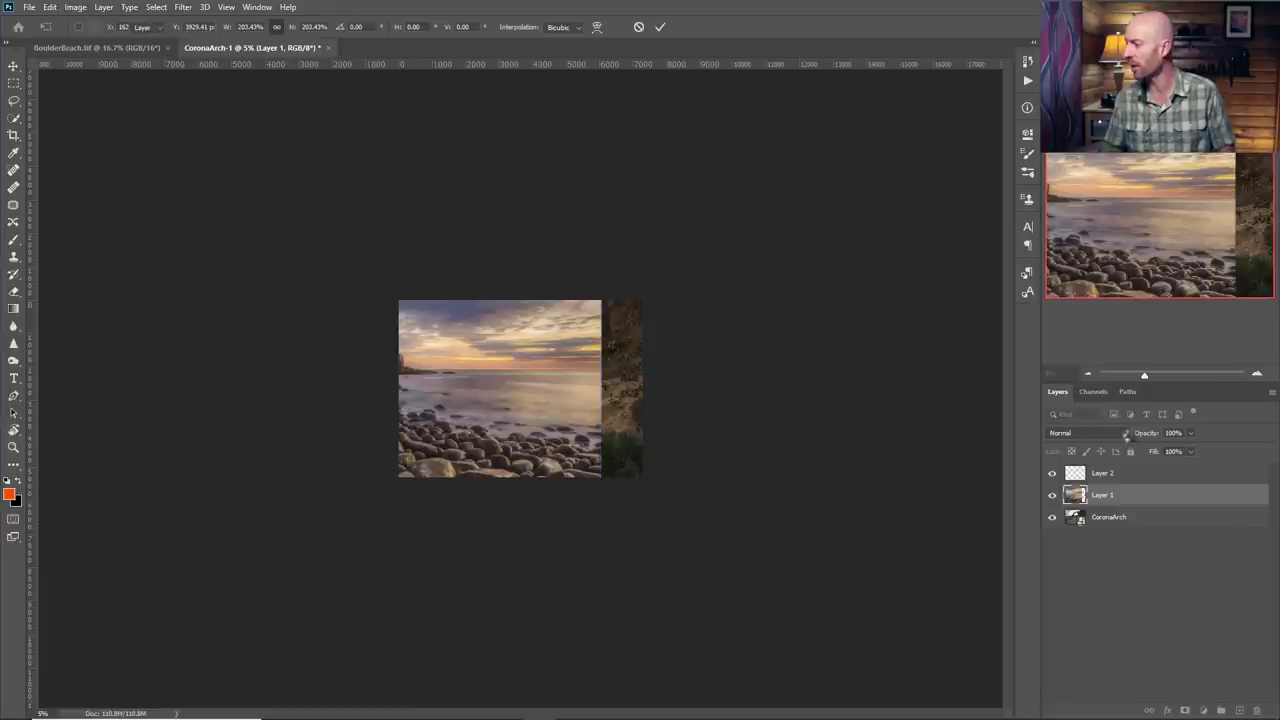
Lower Layer 1's opacity to align it with the arch, then restore it to 100%
{"action": "left_click_drag", "start_coordinate": [1152, 436], "coordinate": [1112, 445]}
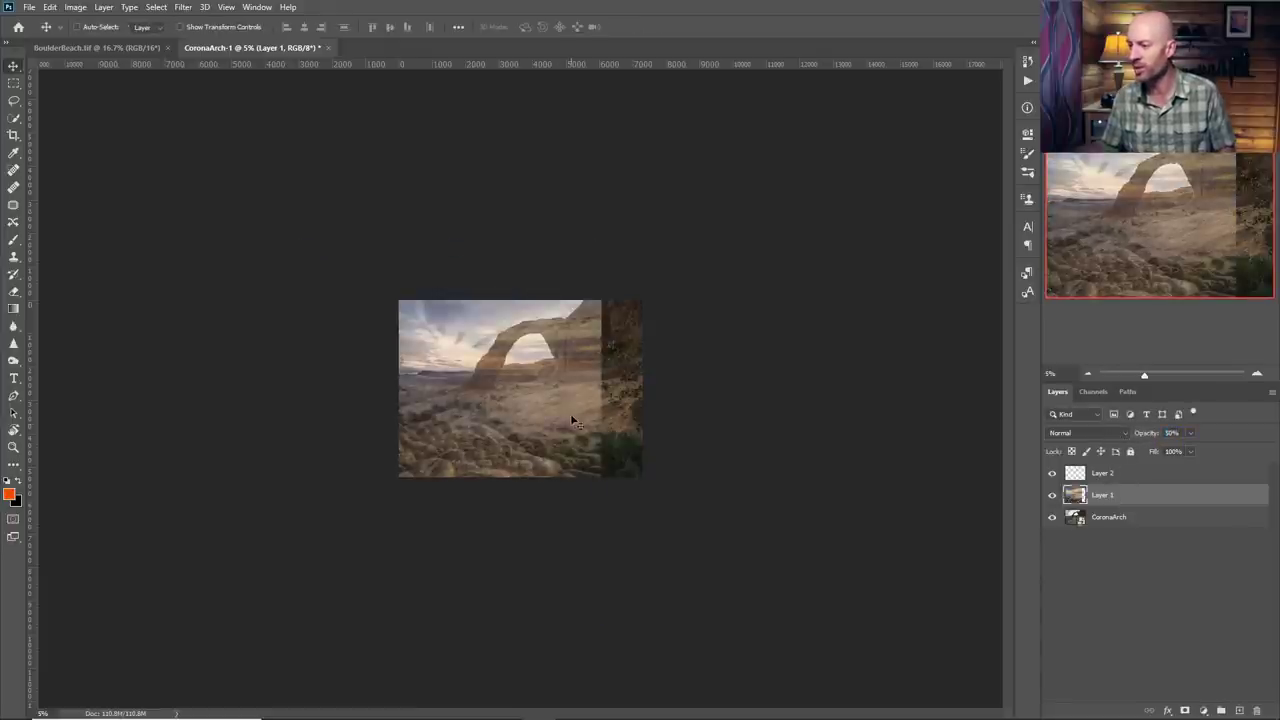
{"action": "mouse_move", "coordinate": [571, 418]}
{"action": "left_mouse_down"}
{"action": "mouse_move", "coordinate": [534, 417]}
{"action": "mouse_move", "coordinate": [551, 415]}
{"action": "left_mouse_up"}
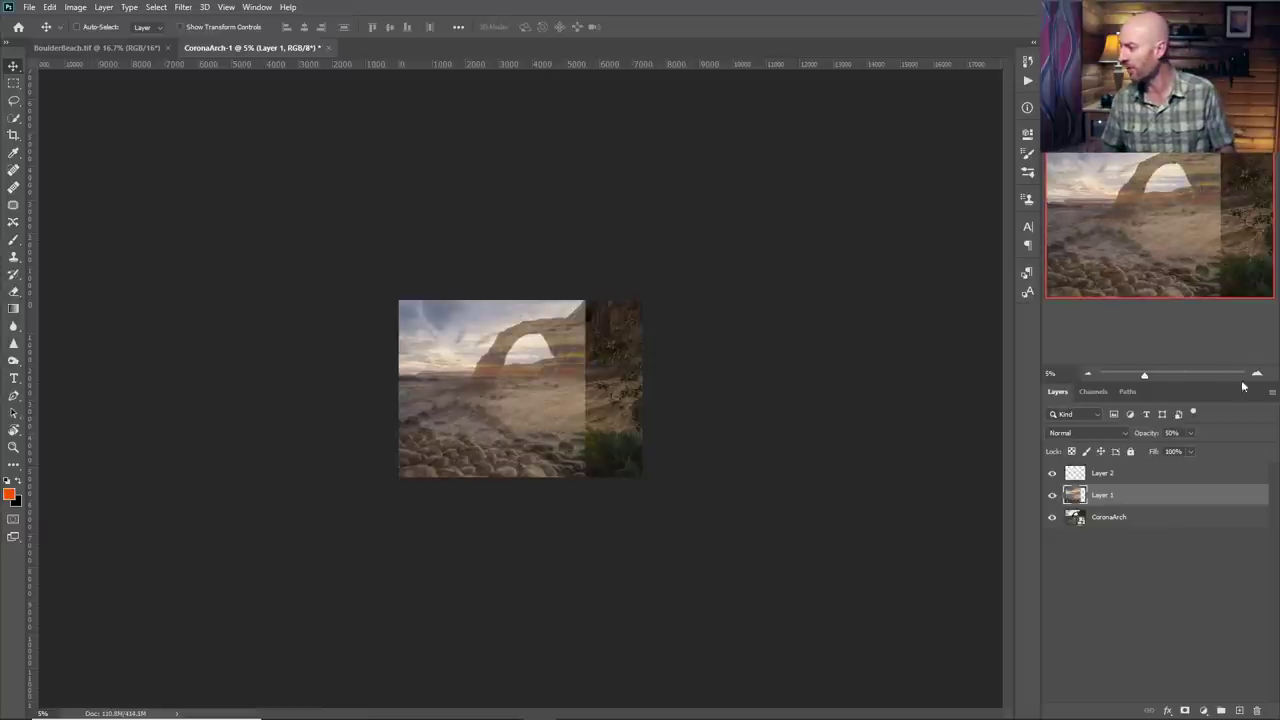
{"action": "left_click_drag", "start_coordinate": [1144, 437], "coordinate": [1245, 436]}
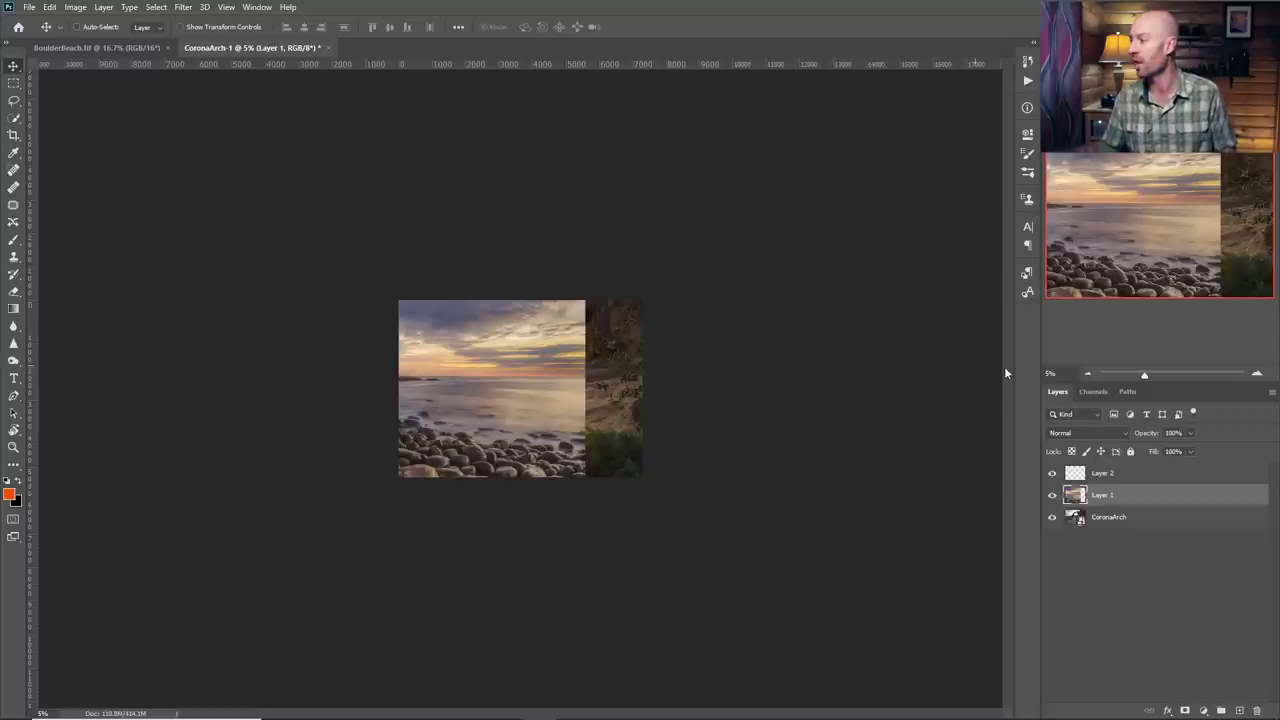
Delete the empty Layer 2, move CoronaArch above Layer 1, and zoom to 25%
{"action": "left_click", "coordinate": [1257, 375]}
{"action": "left_click", "coordinate": [1258, 376]}
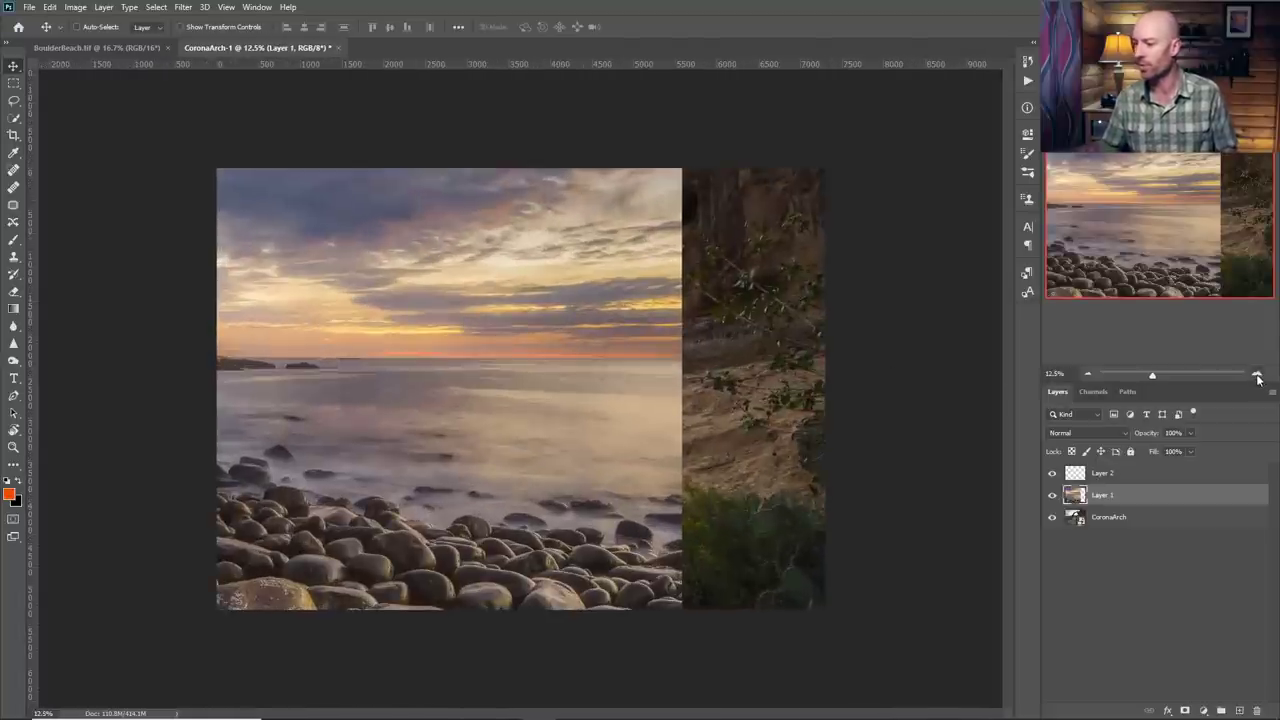
{"action": "left_click", "coordinate": [1150, 473]}
{"action": "key", "text": "Delete"}
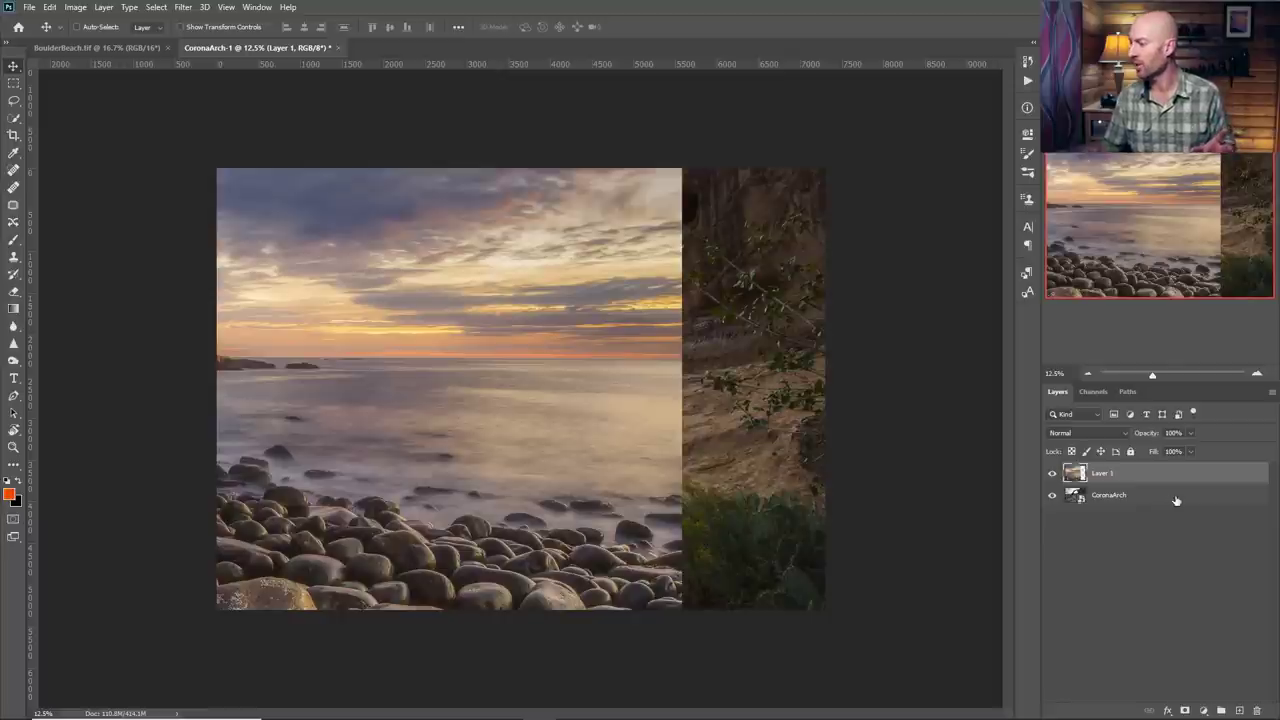
{"action": "mouse_move", "coordinate": [1176, 500]}
{"action": "left_mouse_down"}
{"action": "mouse_move", "coordinate": [1180, 472]}
{"action": "mouse_move", "coordinate": [1157, 483]}
{"action": "left_mouse_up"}
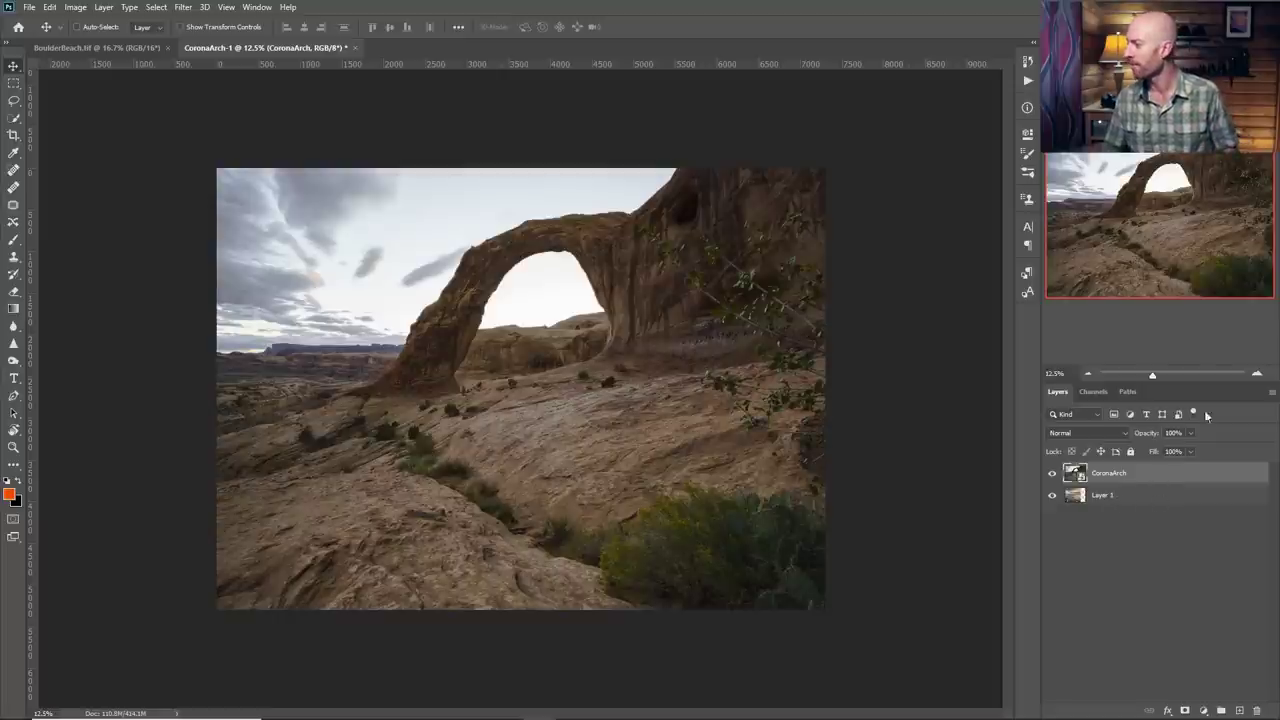
{"action": "left_click", "coordinate": [1257, 375]}
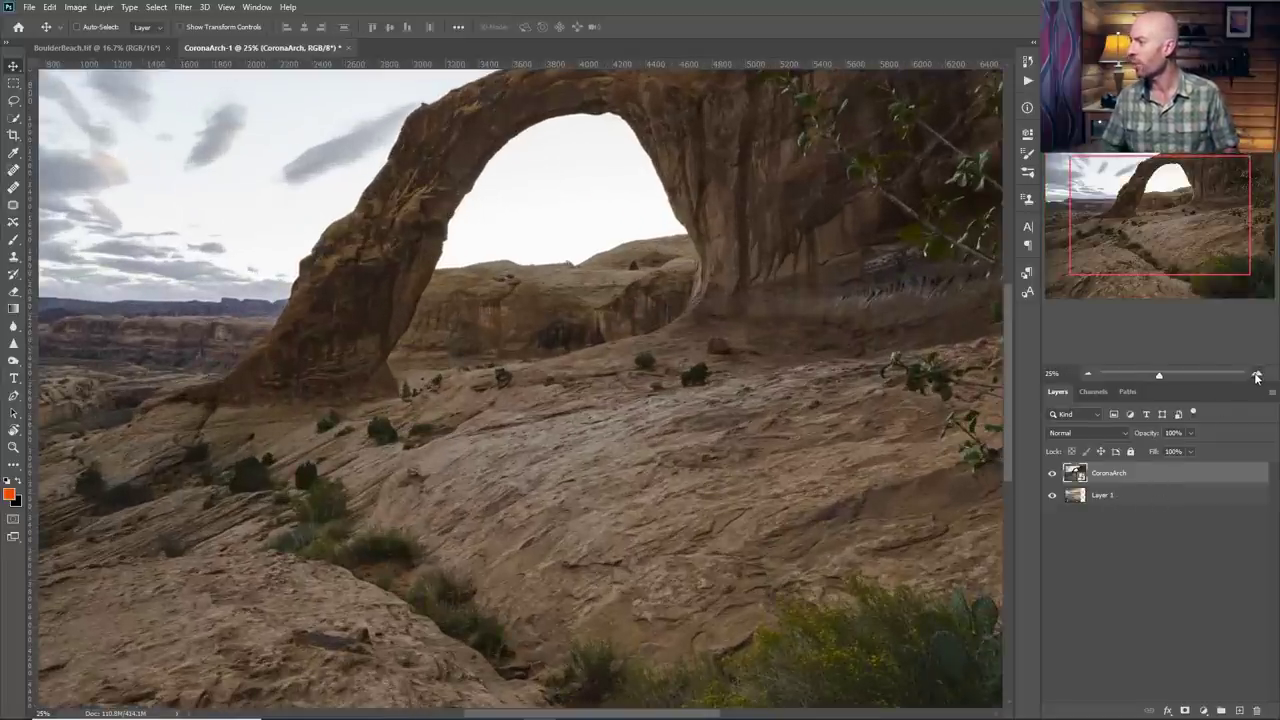
{"action": "left_click_drag", "start_coordinate": [1131, 210], "coordinate": [1106, 188]}
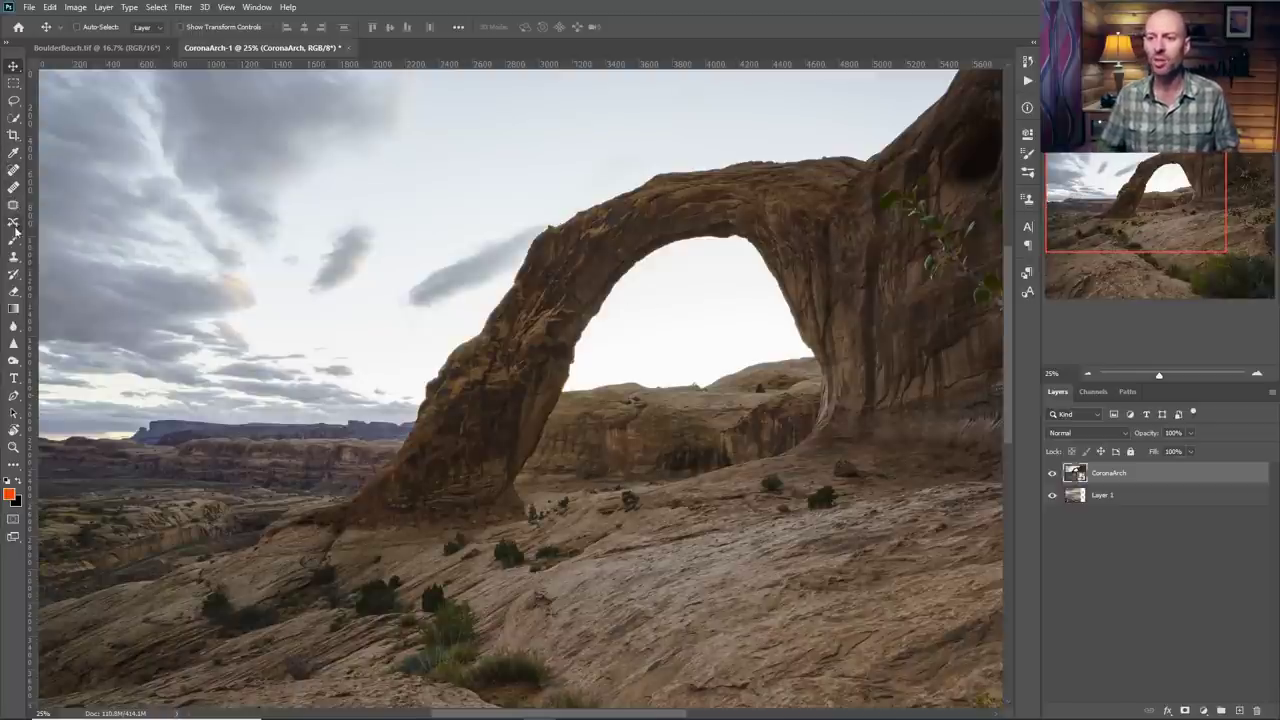
Quick-select the pale sky inside the arch and across the top of the image
{"action": "left_click", "coordinate": [13, 119]}
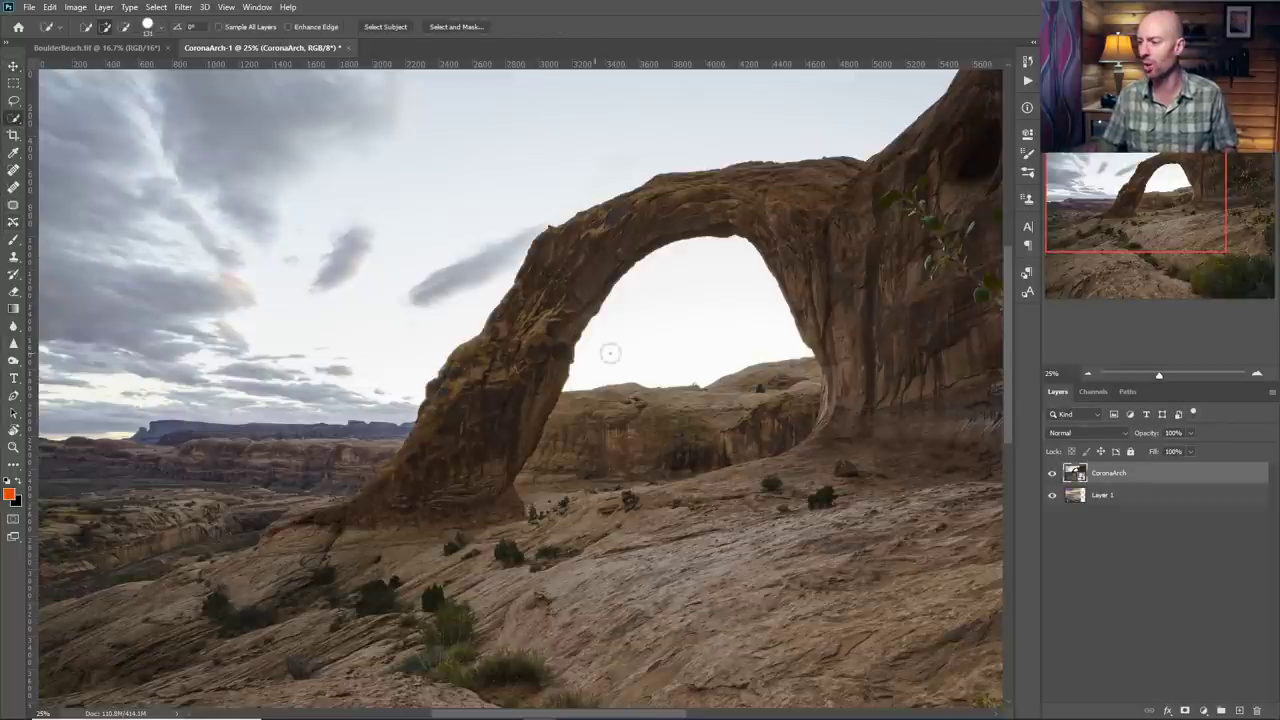
{"action": "mouse_move", "coordinate": [623, 326]}
{"action": "left_mouse_down"}
{"action": "mouse_move", "coordinate": [623, 343]}
{"action": "mouse_move", "coordinate": [677, 334]}
{"action": "mouse_move", "coordinate": [657, 291]}
{"action": "left_mouse_up"}
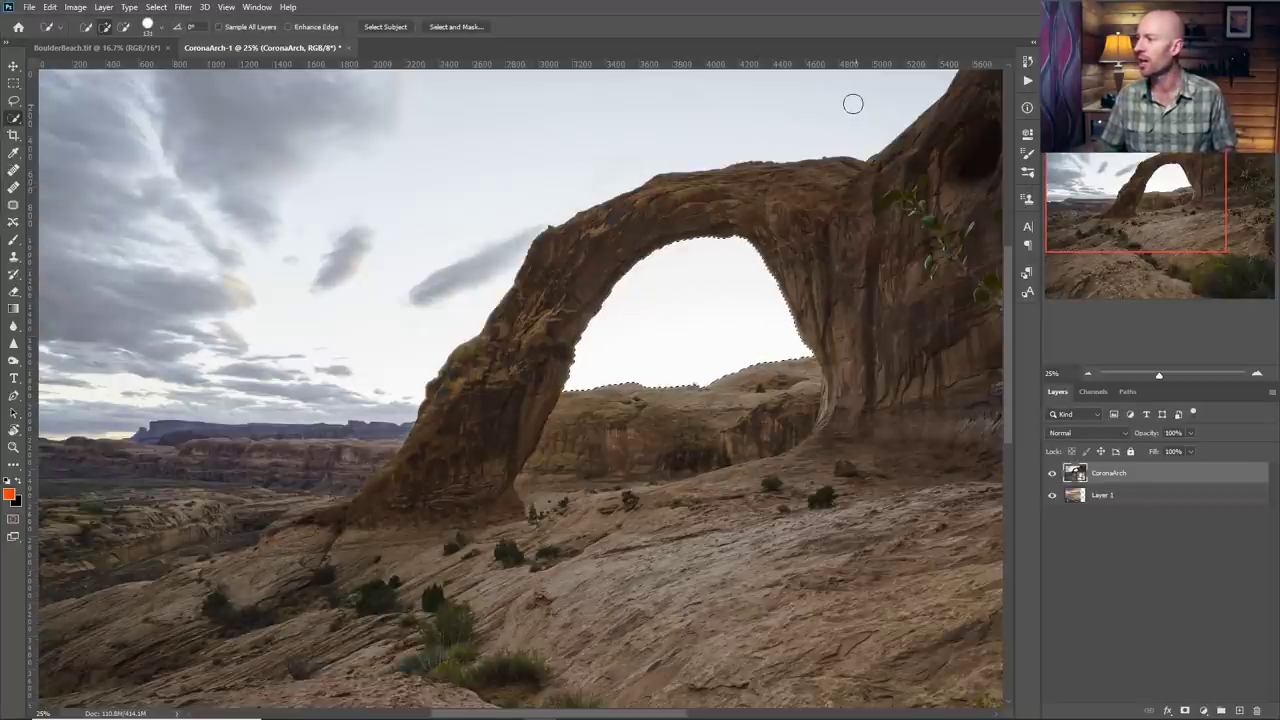
{"action": "mouse_move", "coordinate": [851, 106]}
{"action": "left_mouse_down"}
{"action": "mouse_move", "coordinate": [641, 112]}
{"action": "mouse_move", "coordinate": [476, 158]}
{"action": "left_mouse_up"}
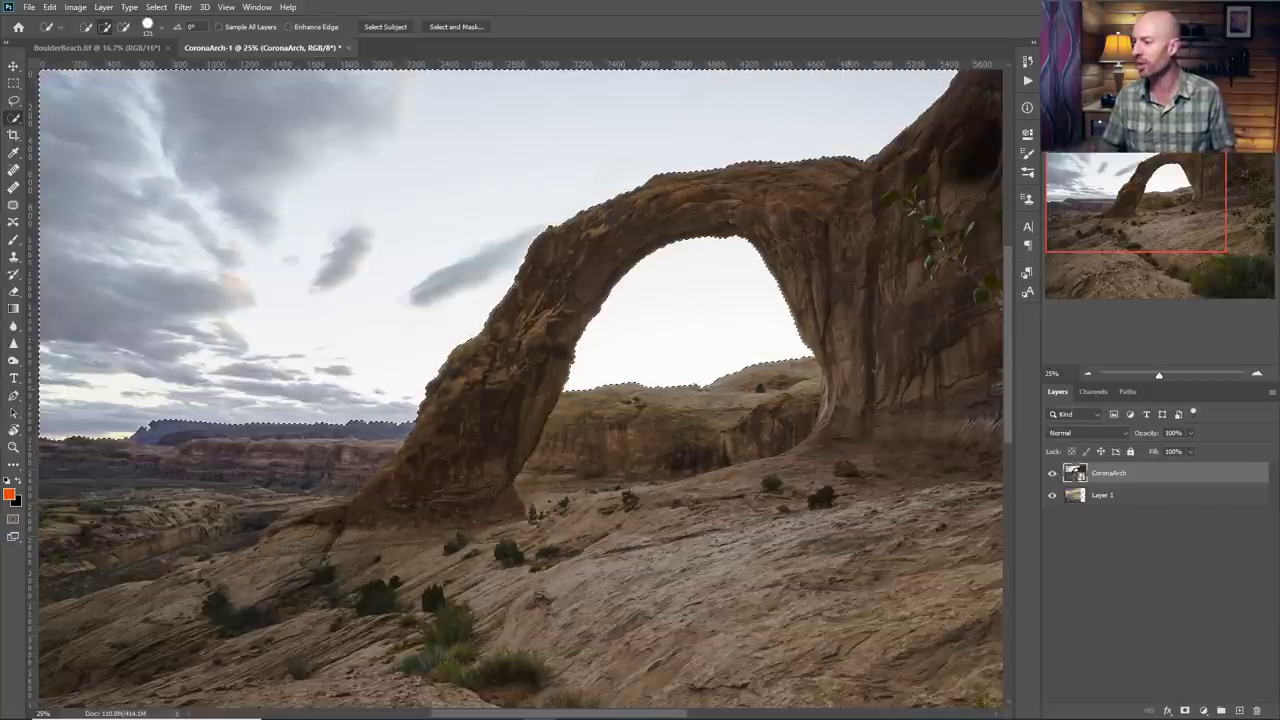
Add a layer mask to CoronaArch from the sky selection and inspect the edges around the arch
{"action": "left_click", "coordinate": [1185, 710]}
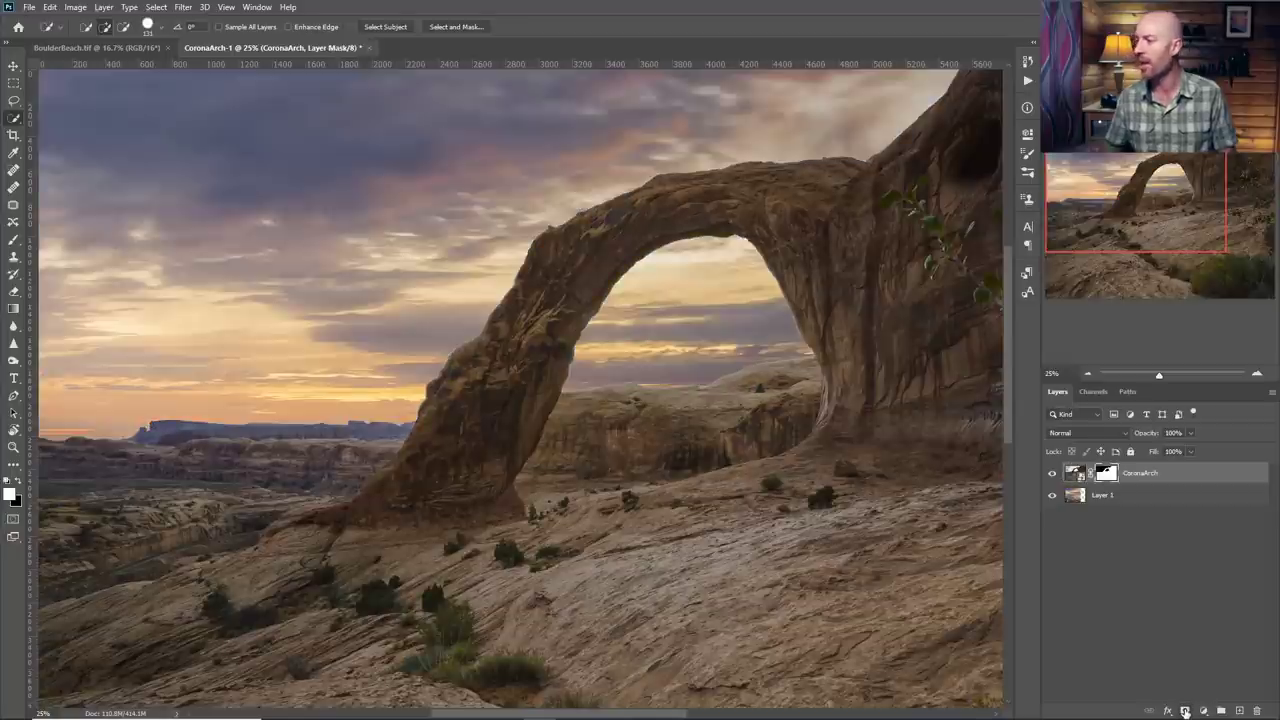
{"action": "left_click", "coordinate": [1088, 374]}
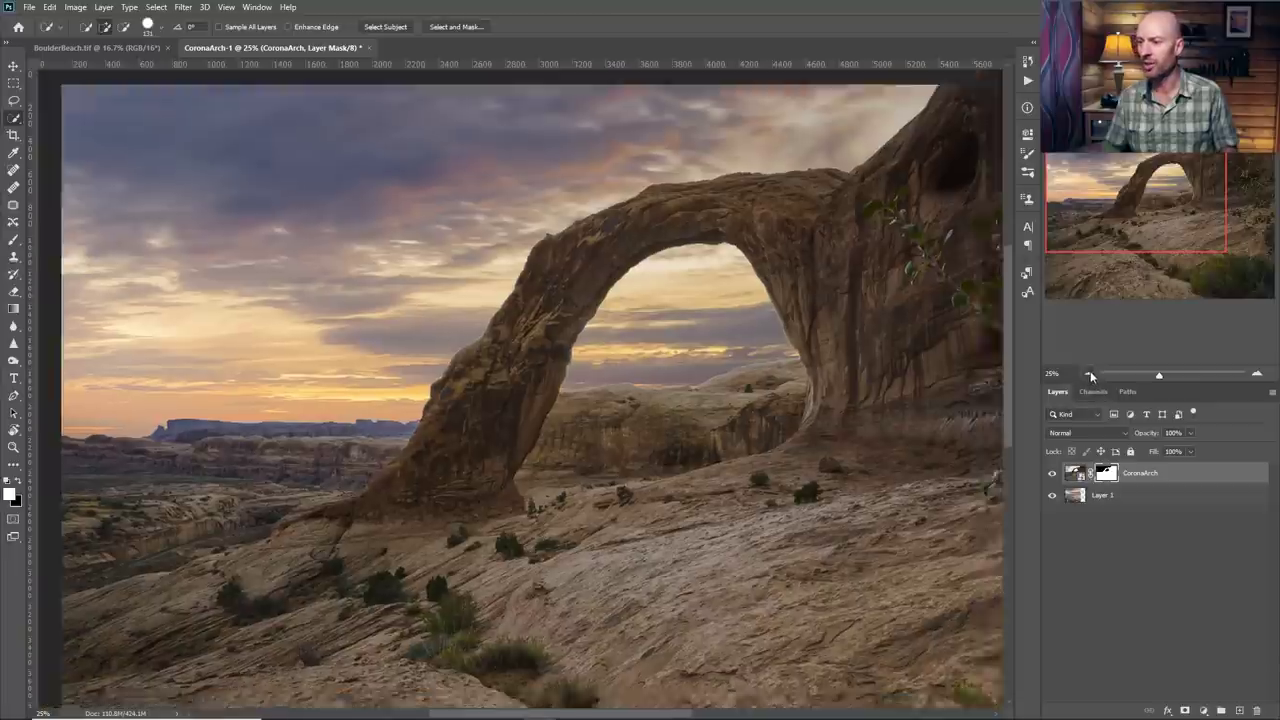
{"action": "left_click", "coordinate": [1088, 374]}
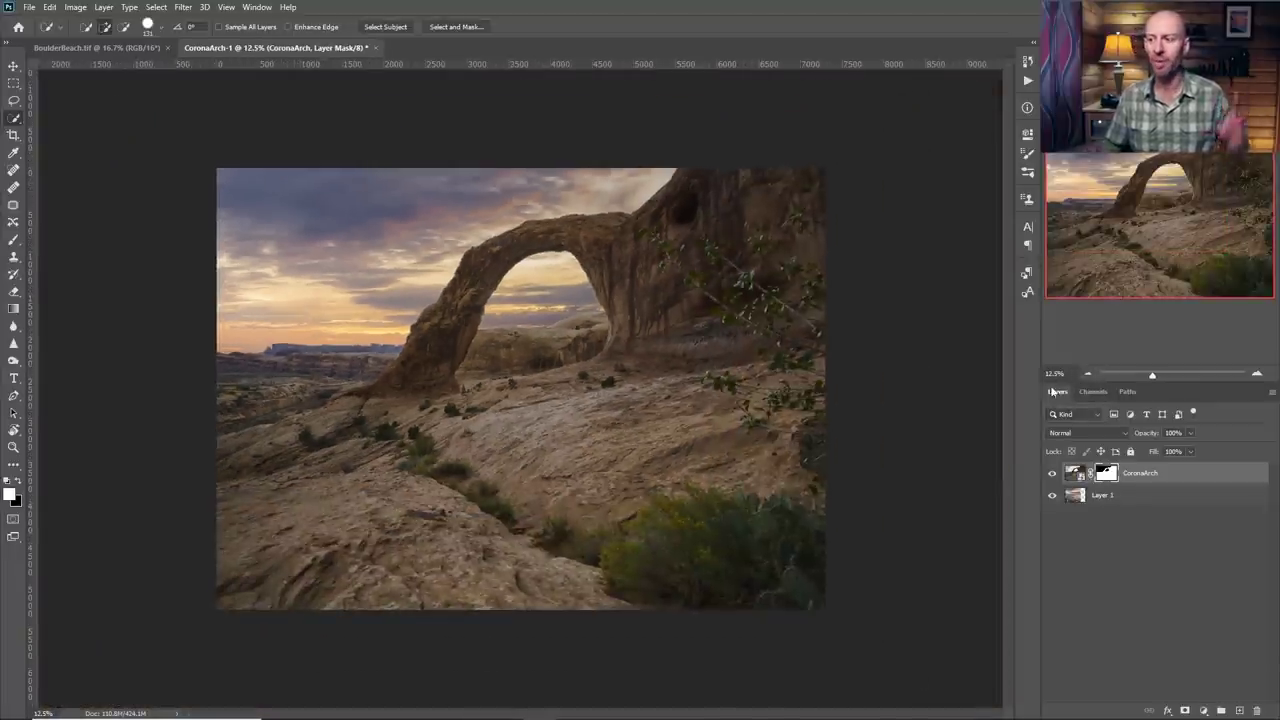
{"action": "left_click", "coordinate": [1259, 375]}
{"action": "left_click", "coordinate": [1259, 375]}
{"action": "left_click", "coordinate": [1259, 375]}
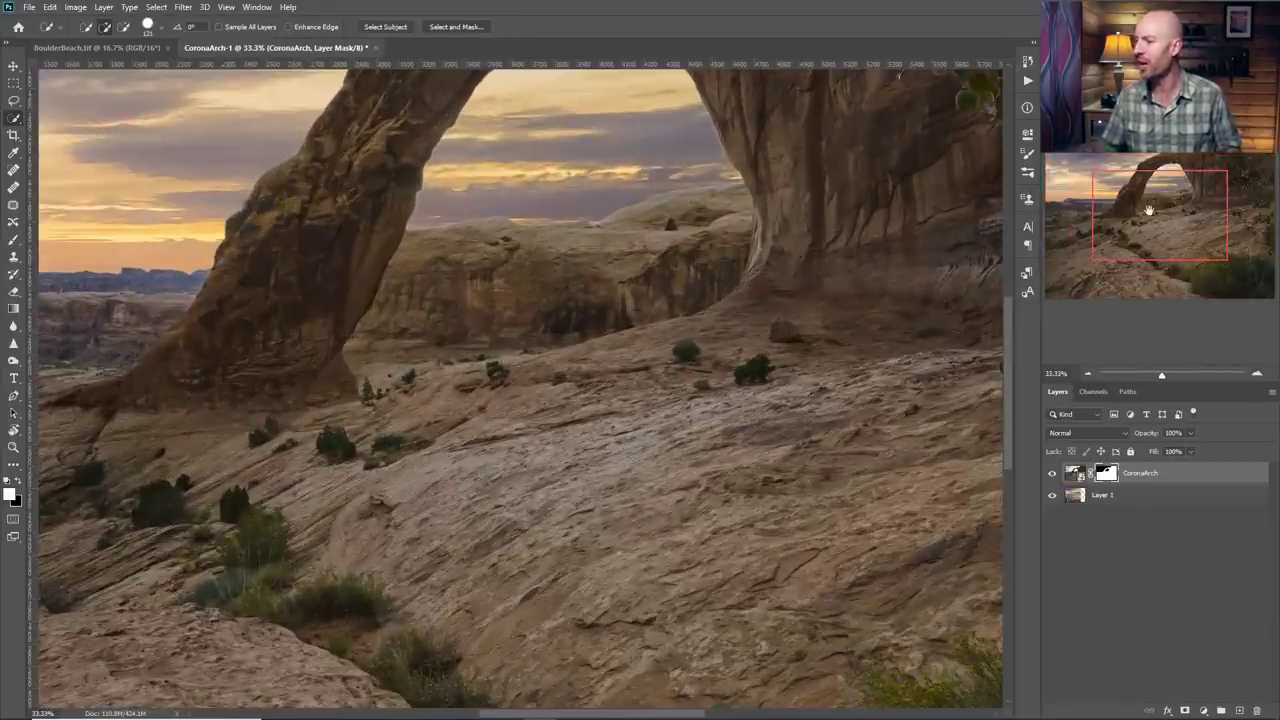
{"action": "left_click_drag", "start_coordinate": [1149, 210], "coordinate": [1160, 193]}
{"action": "left_click", "coordinate": [1258, 374]}
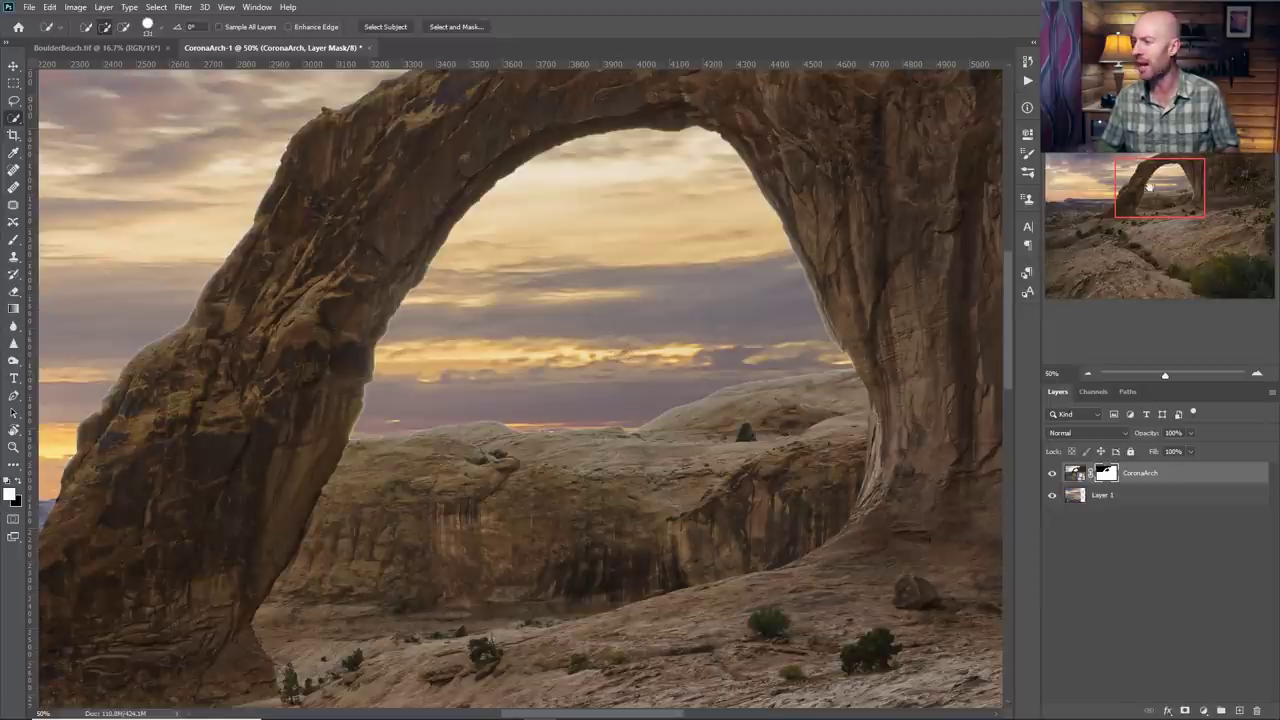
{"action": "left_click_drag", "start_coordinate": [1149, 187], "coordinate": [1105, 155]}
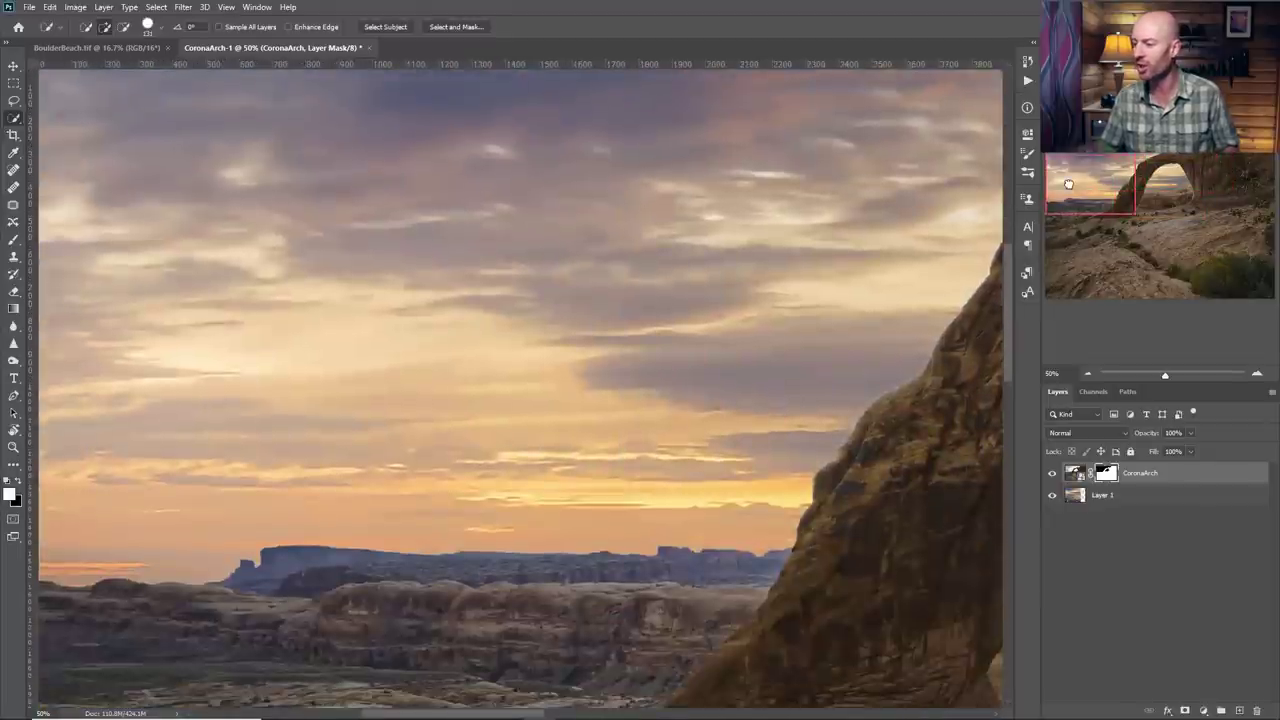
{"action": "left_click_drag", "start_coordinate": [1068, 184], "coordinate": [1066, 192]}
{"action": "left_click", "coordinate": [1088, 373]}
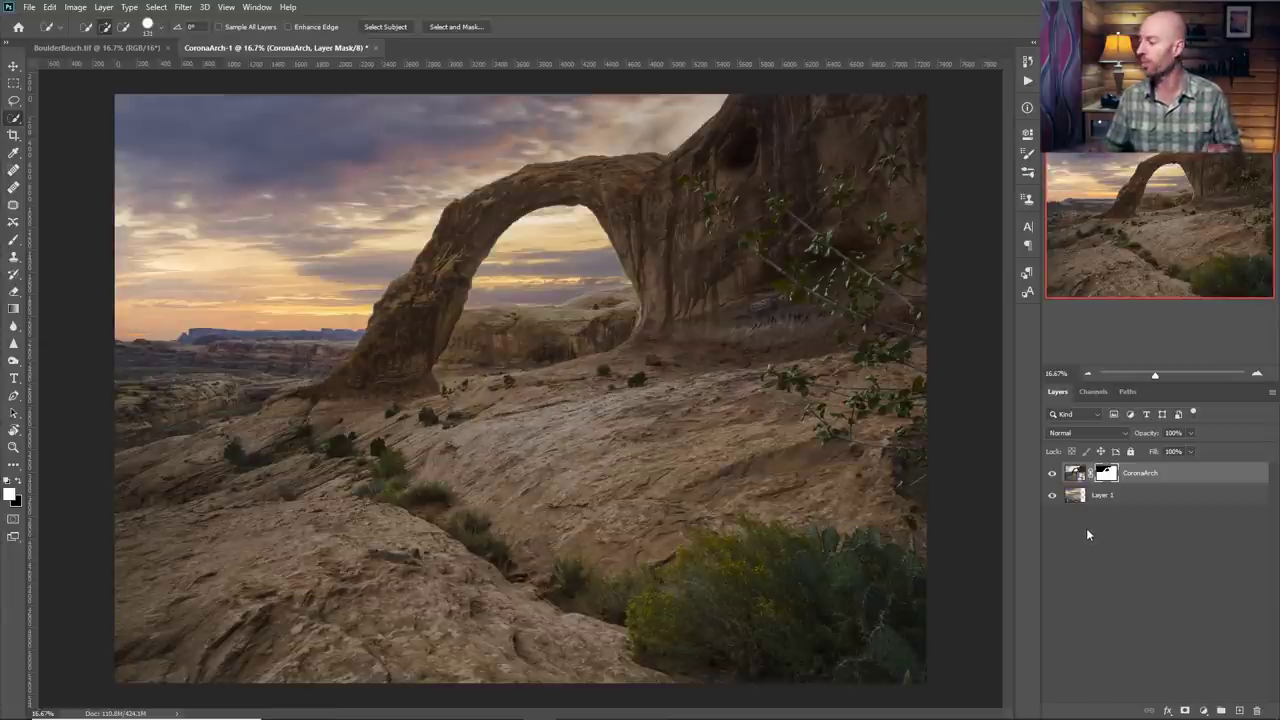
Convert the beach sky Layer 1 to a smart object
{"action": "left_click", "coordinate": [1125, 496]}
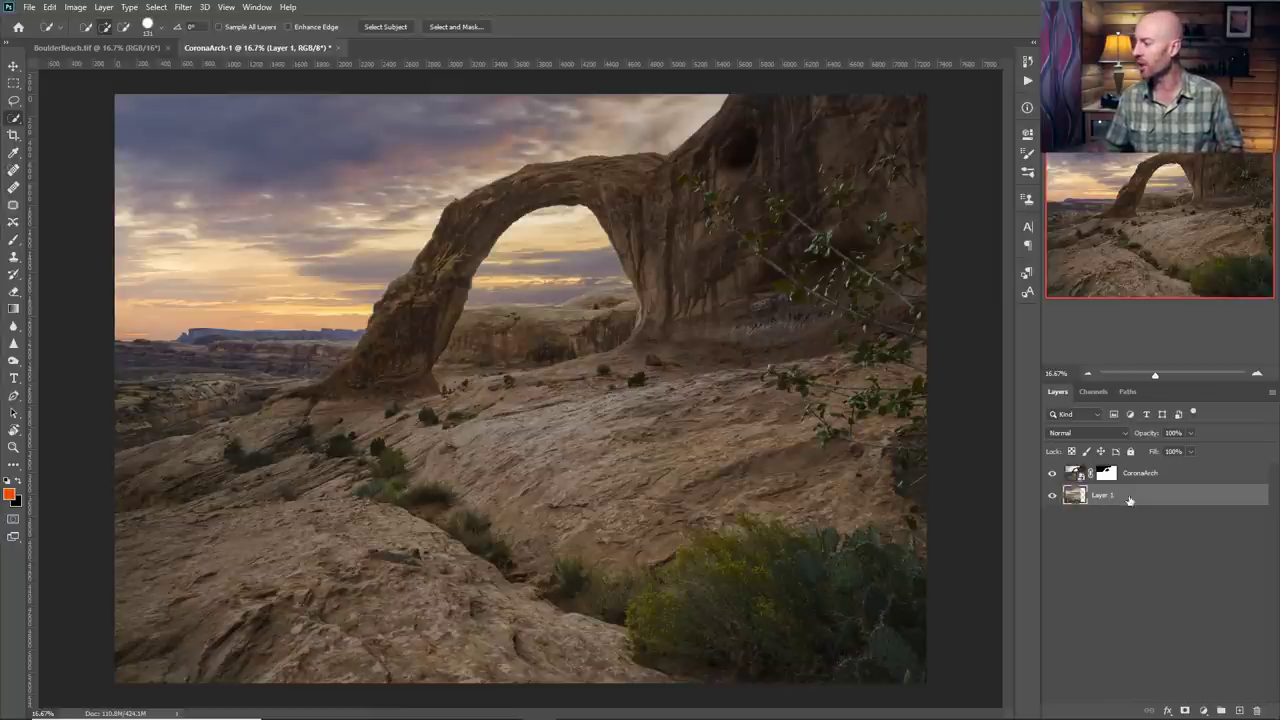
{"action": "right_click", "coordinate": [1157, 501]}
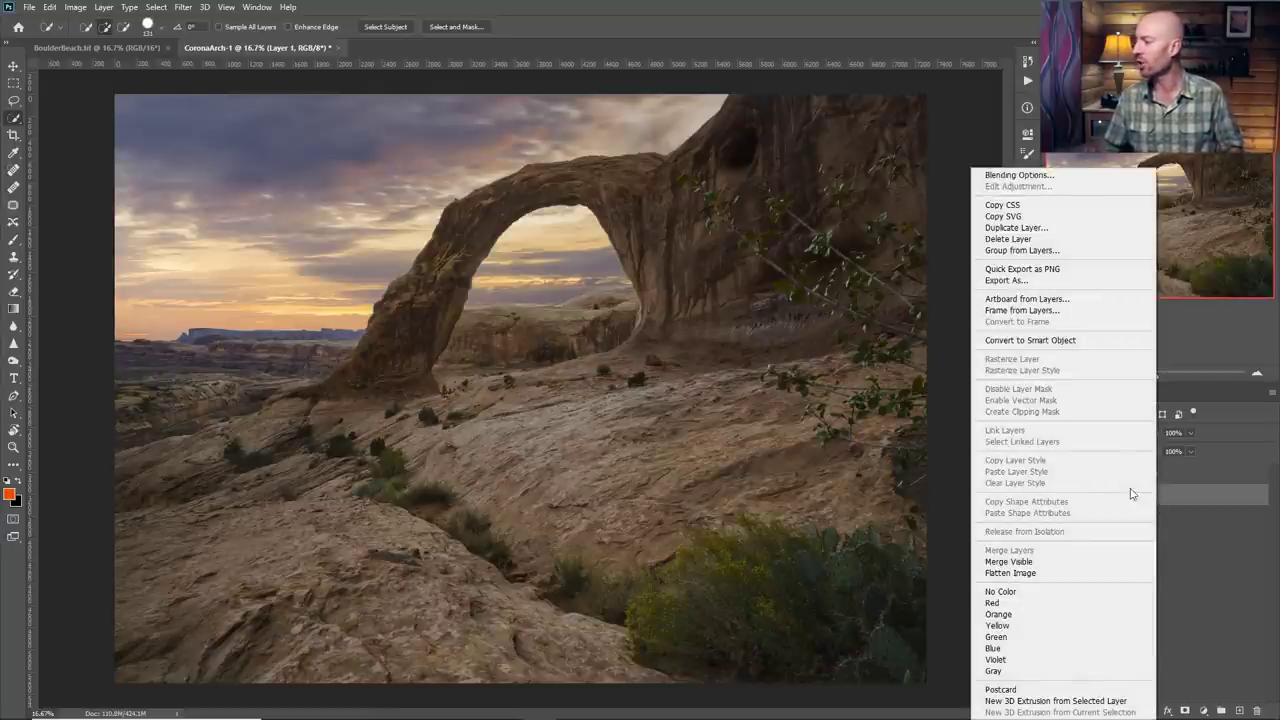
{"action": "left_click", "coordinate": [1047, 341]}
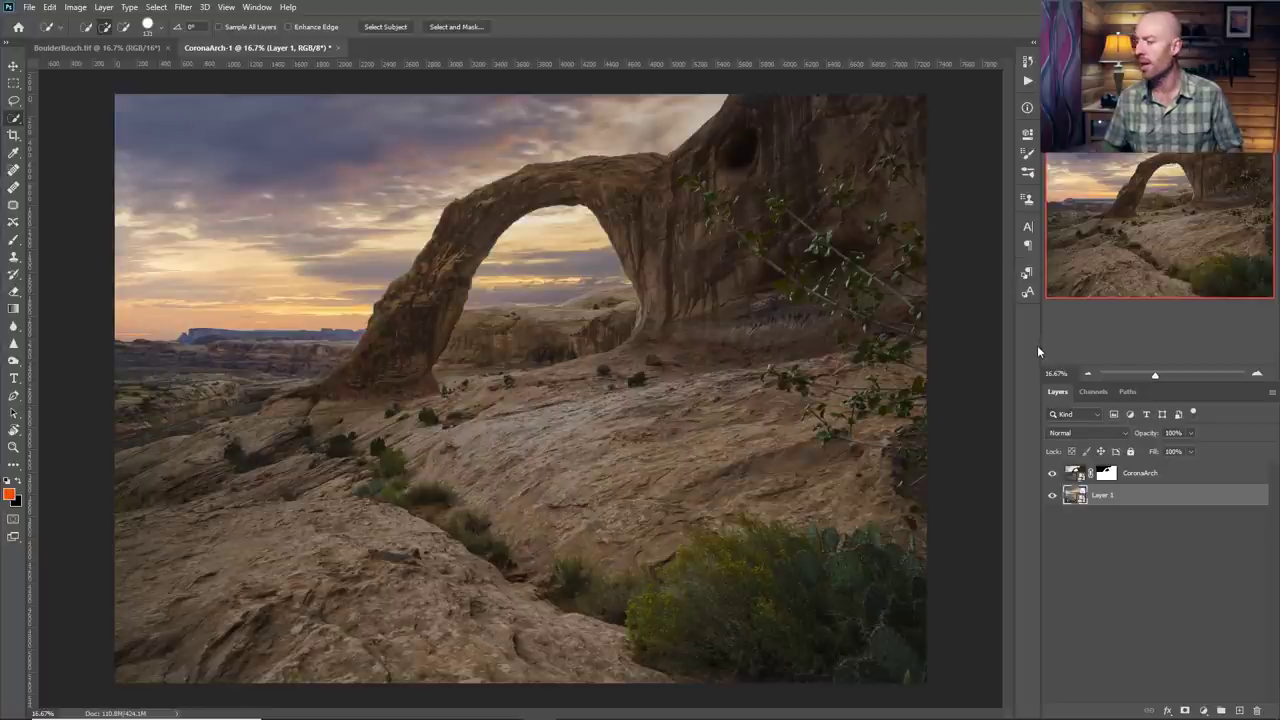
Apply a Camera Raw filter with Exposure +0.70, Highlights -43 and a slightly cooler Temperature
{"action": "left_click", "coordinate": [183, 9]}
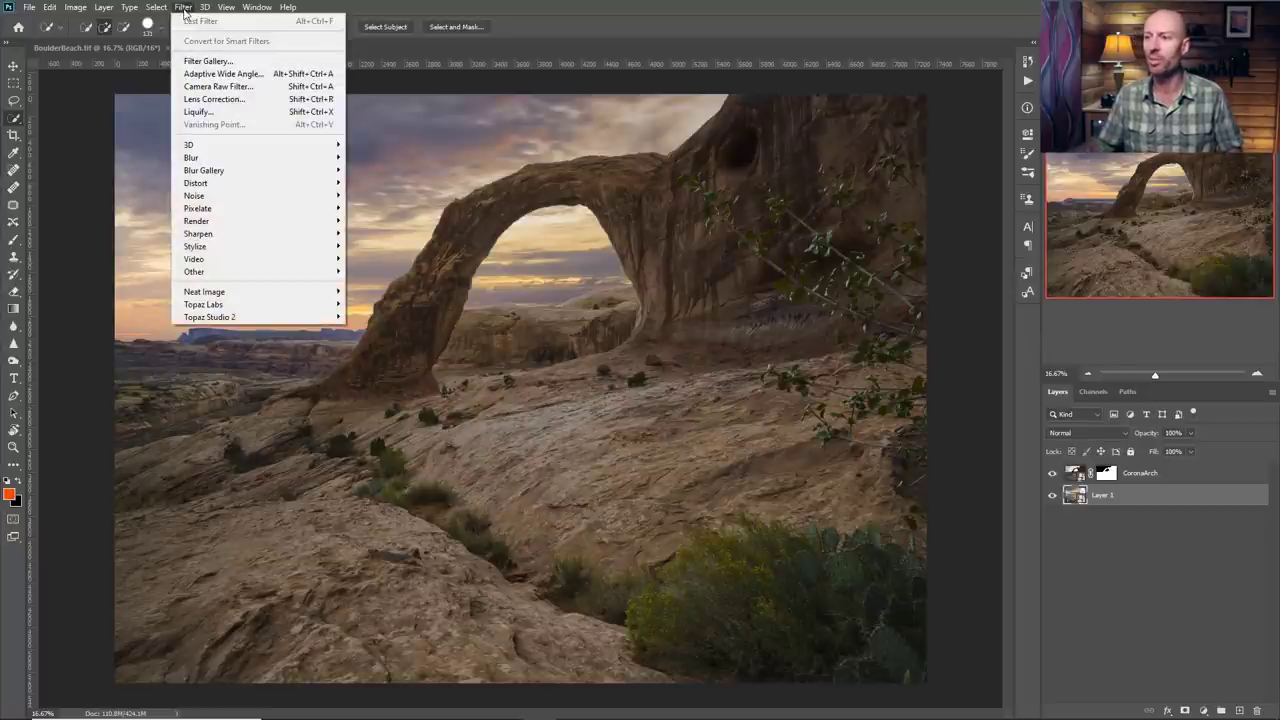
{"action": "left_click", "coordinate": [213, 88]}
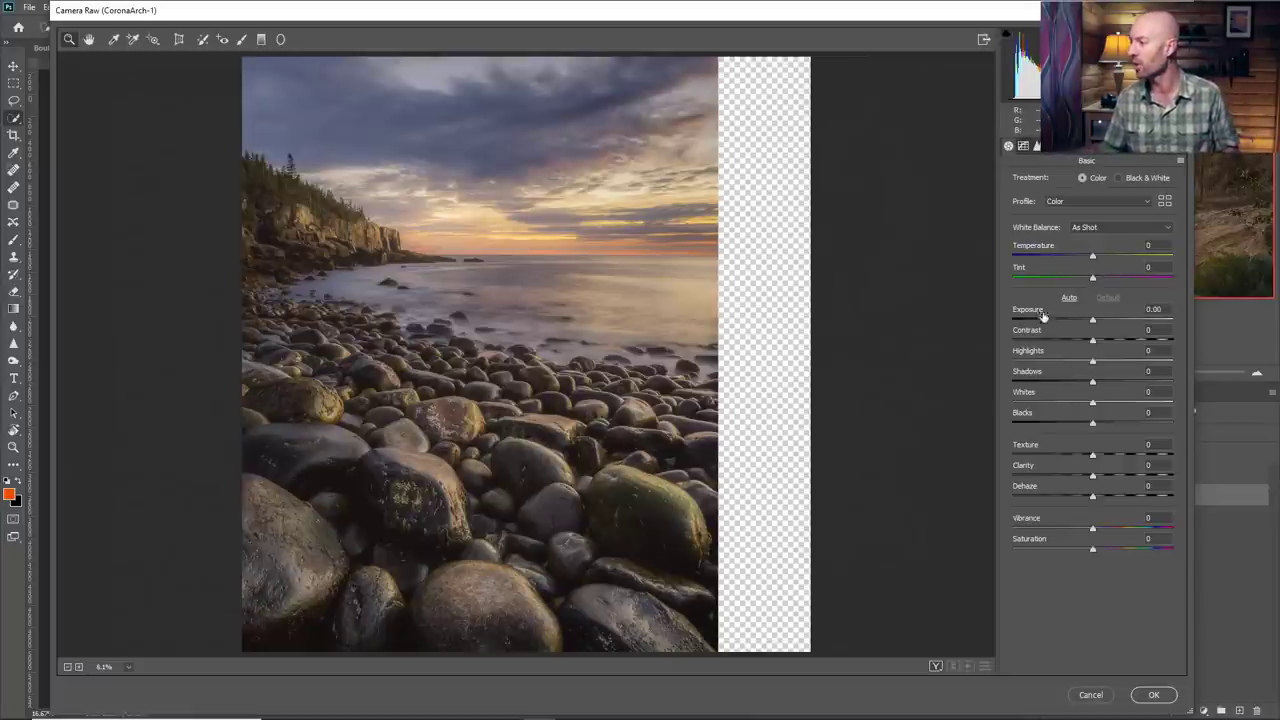
{"action": "left_click_drag", "start_coordinate": [1092, 321], "coordinate": [1104, 321]}
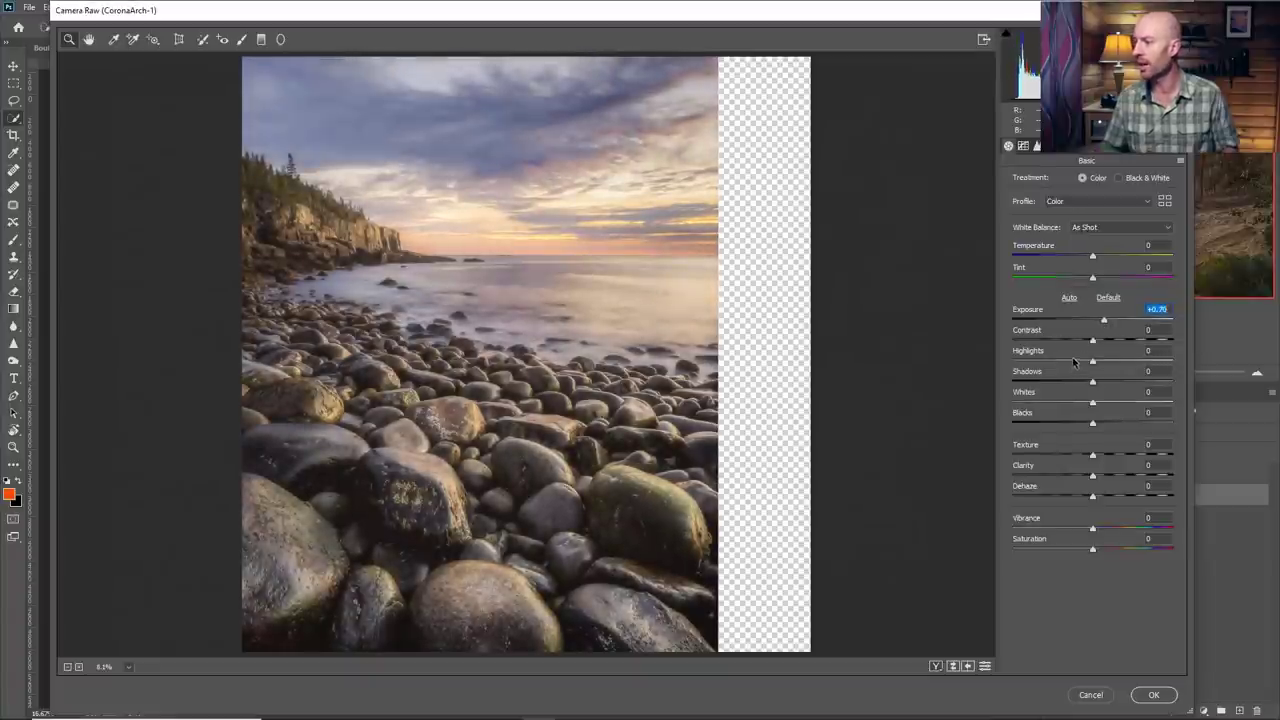
{"action": "left_click_drag", "start_coordinate": [1075, 362], "coordinate": [1058, 362]}
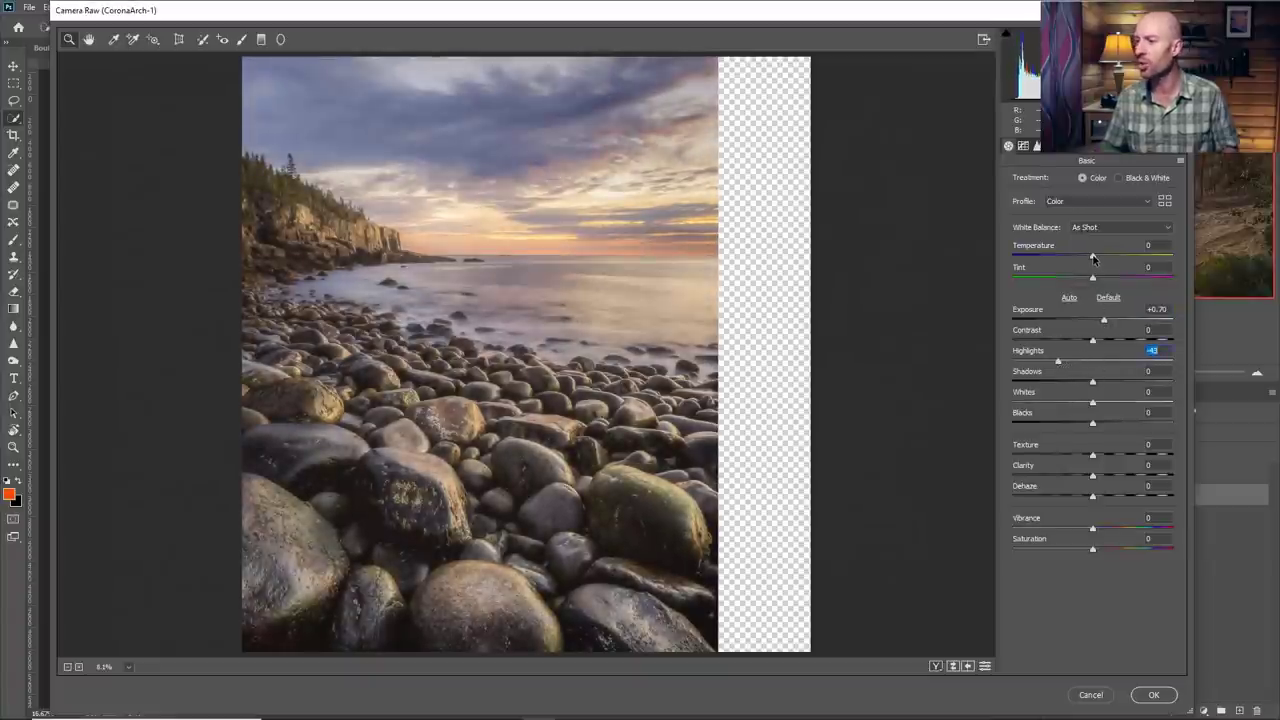
{"action": "left_click_drag", "start_coordinate": [1093, 258], "coordinate": [1082, 258]}
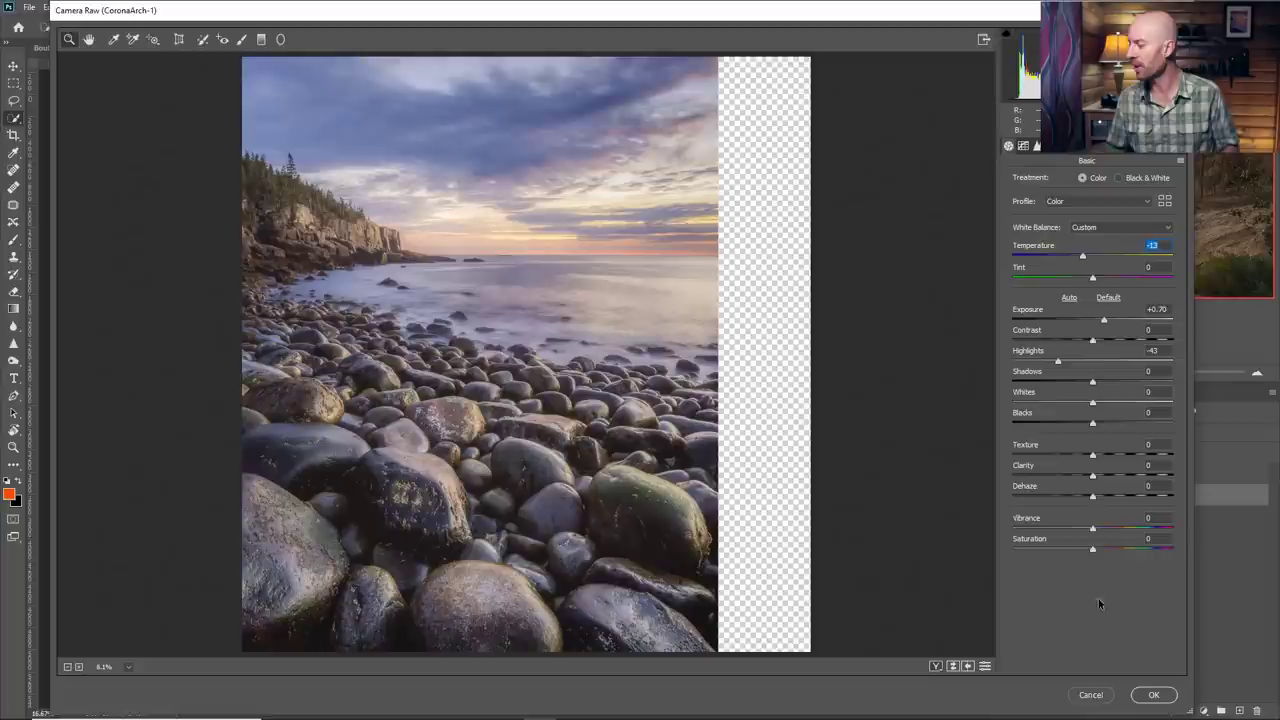
{"action": "left_click", "coordinate": [1153, 694]}
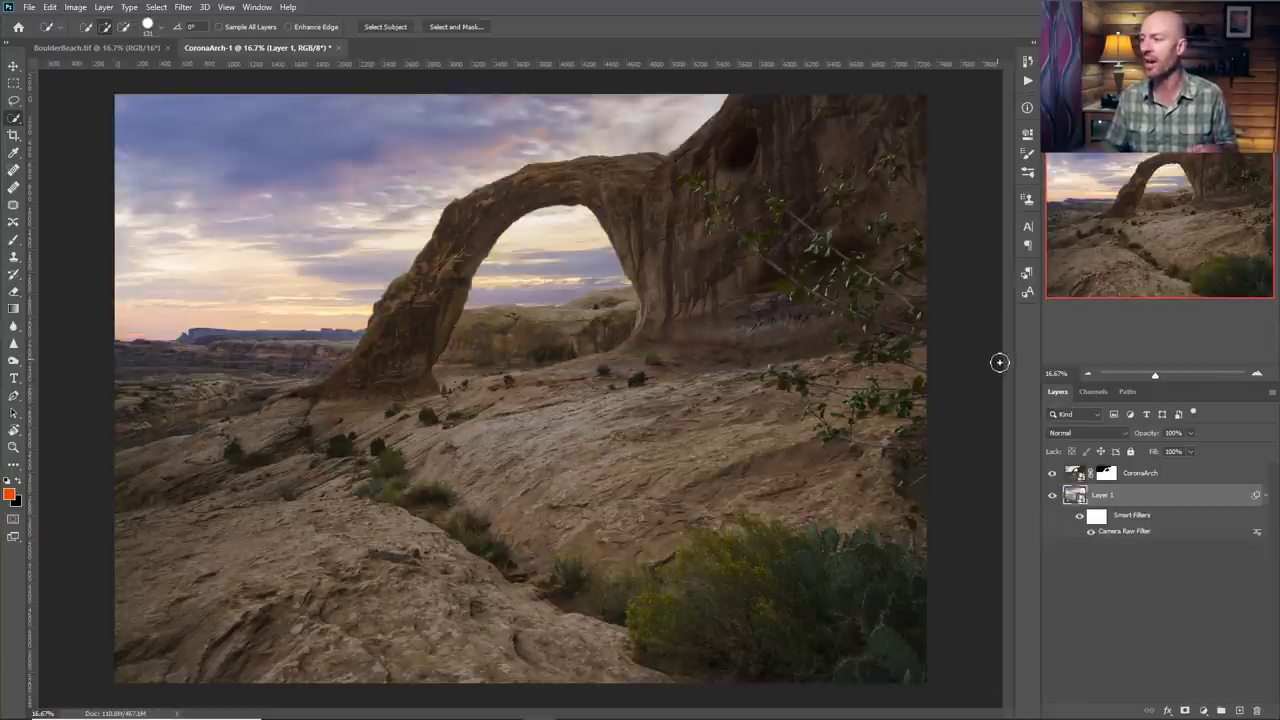
{"action": "left_click", "coordinate": [1257, 374]}
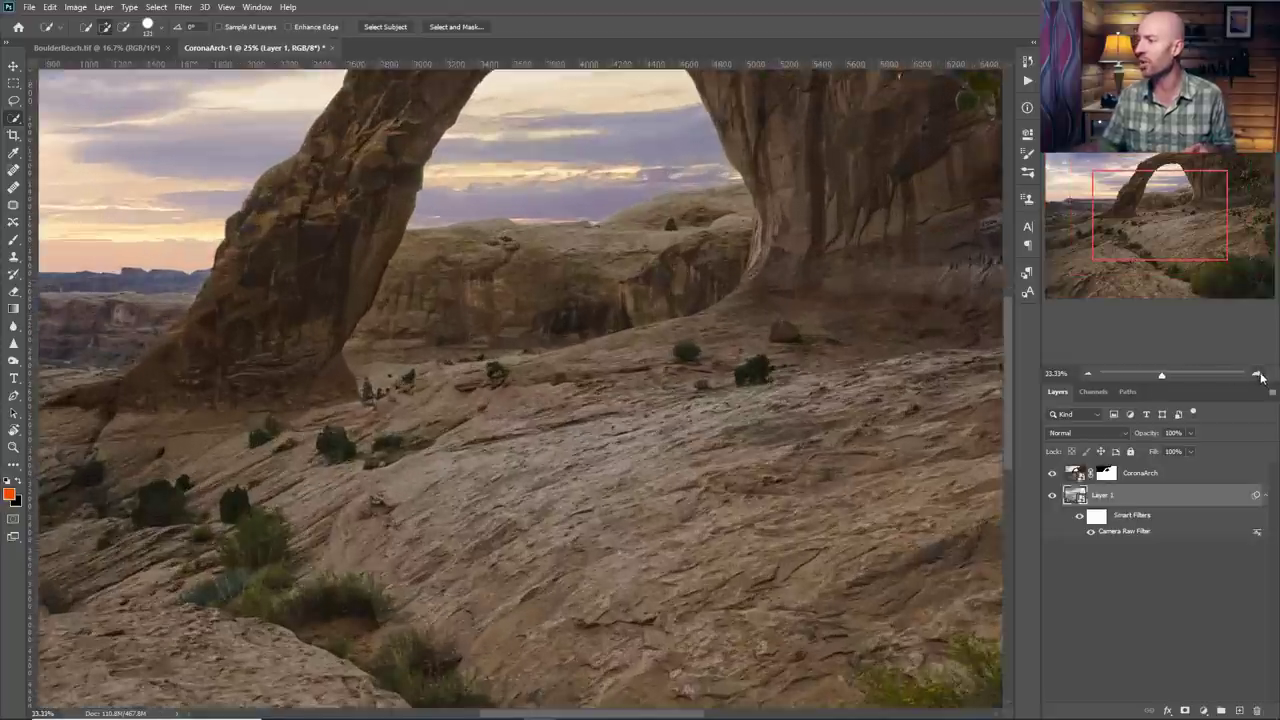
{"action": "left_click", "coordinate": [1257, 374]}
{"action": "left_click_drag", "start_coordinate": [1140, 206], "coordinate": [1163, 179]}
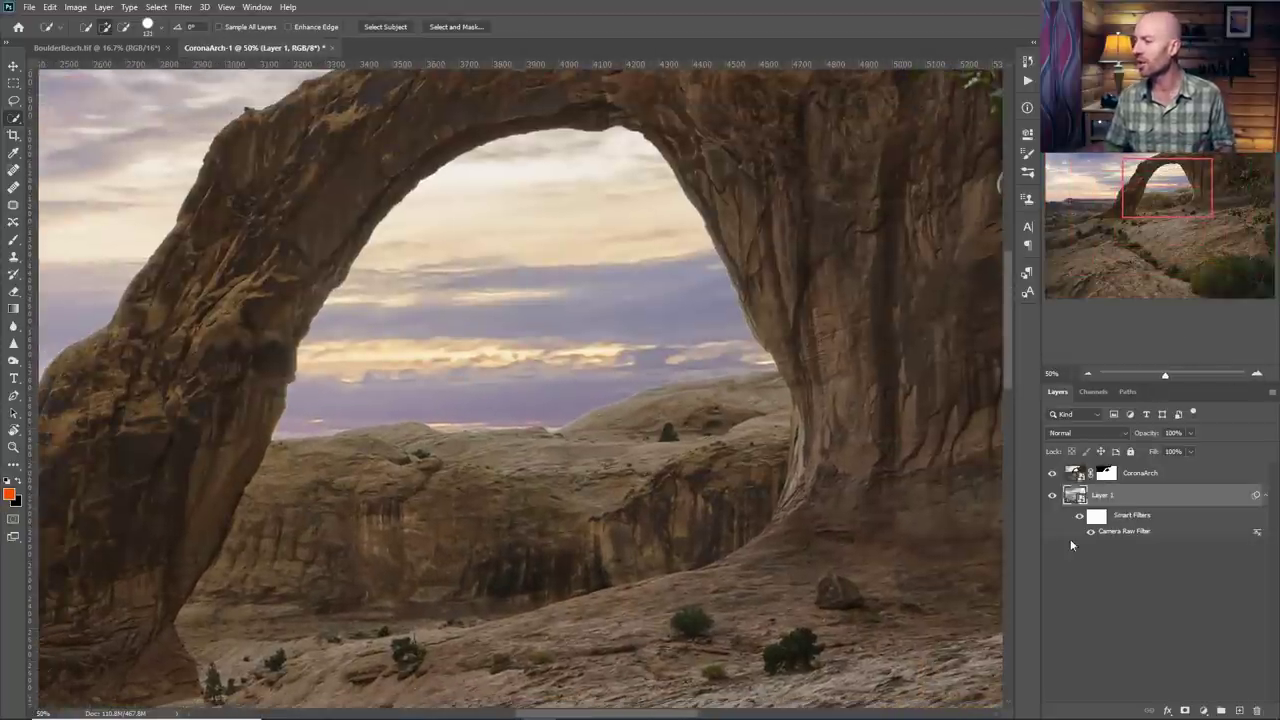
{"action": "left_click", "coordinate": [1079, 516]}
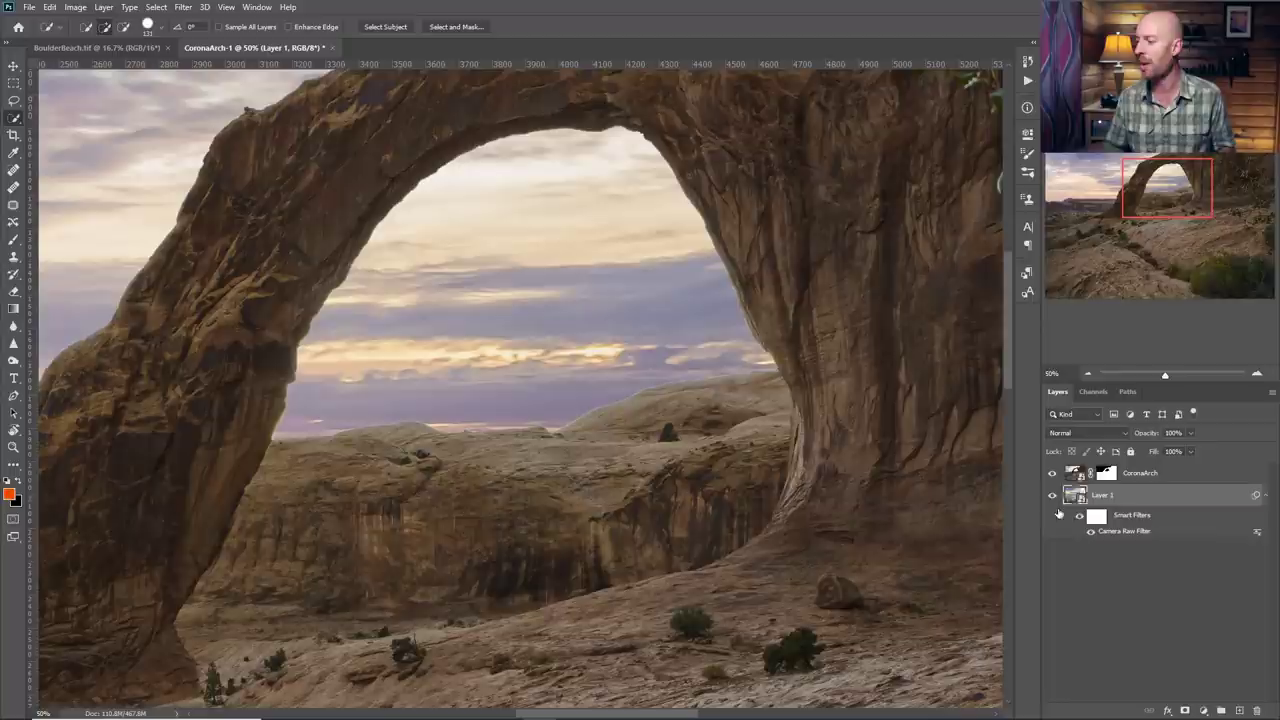
{"action": "left_click", "coordinate": [1078, 518]}
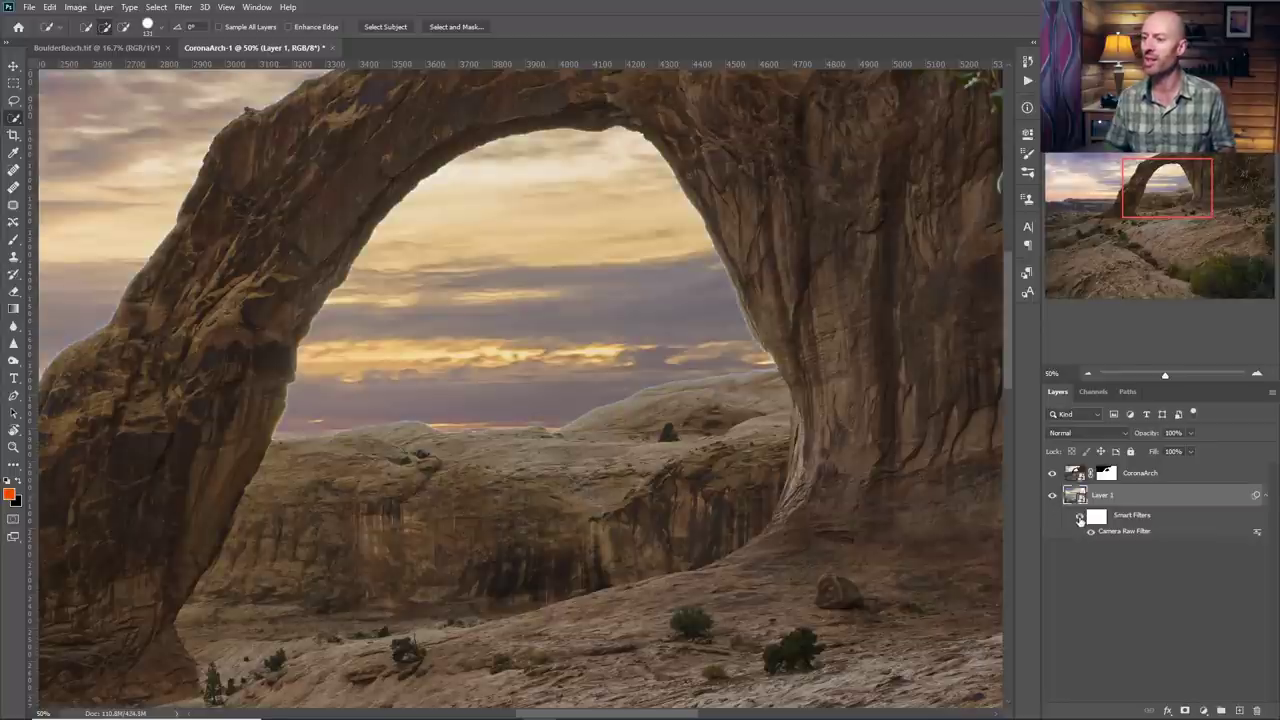
{"action": "left_click", "coordinate": [1079, 517]}
{"action": "left_click", "coordinate": [1079, 517]}
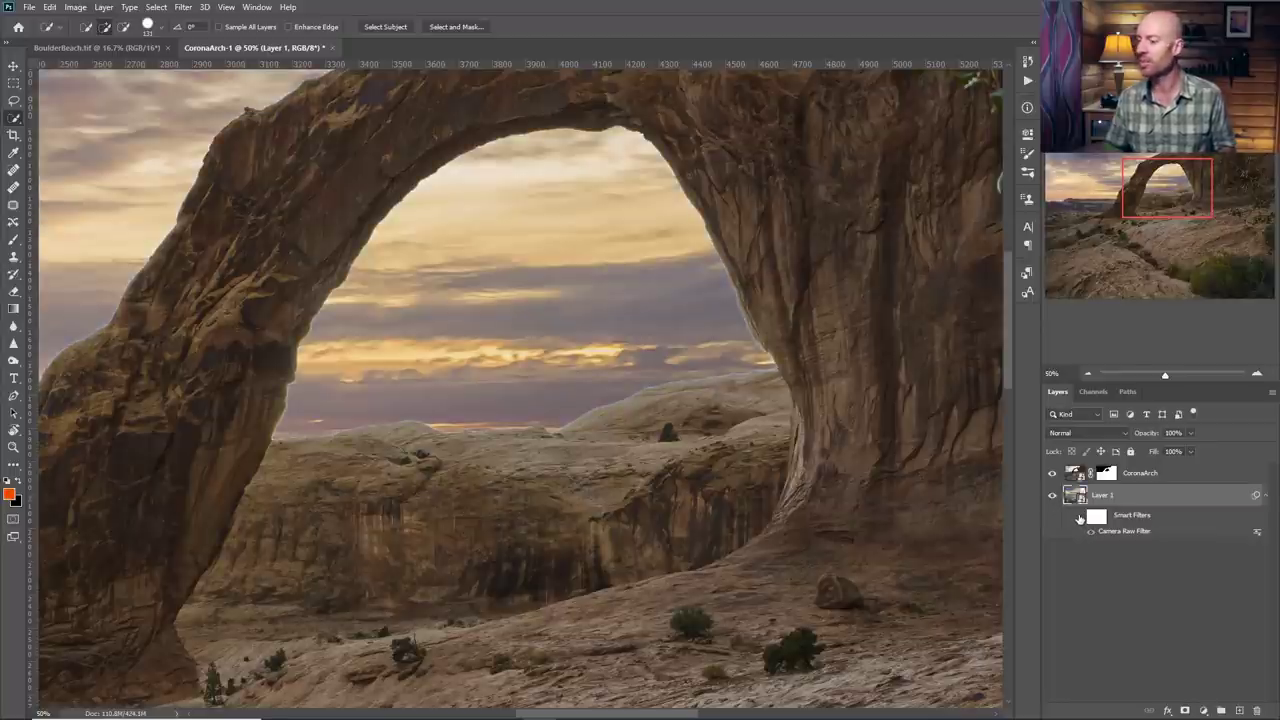
{"action": "left_click", "coordinate": [1079, 518]}
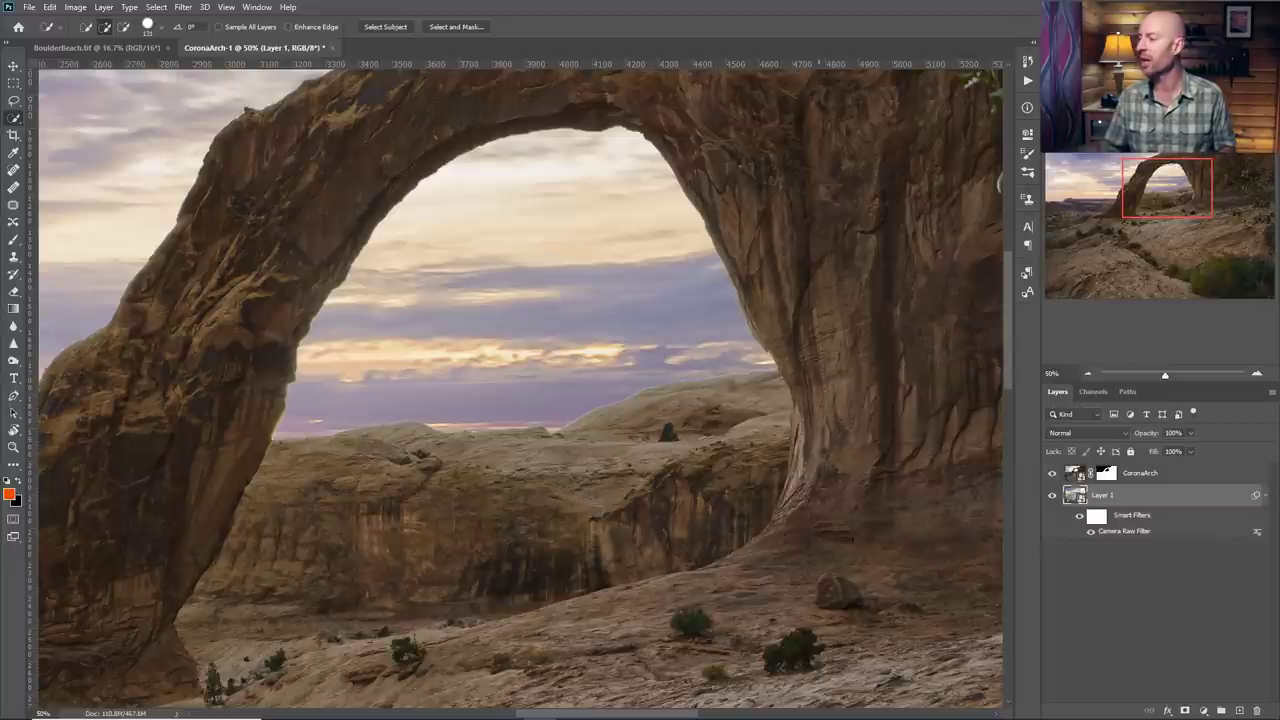
{"action": "left_click", "coordinate": [1090, 374]}
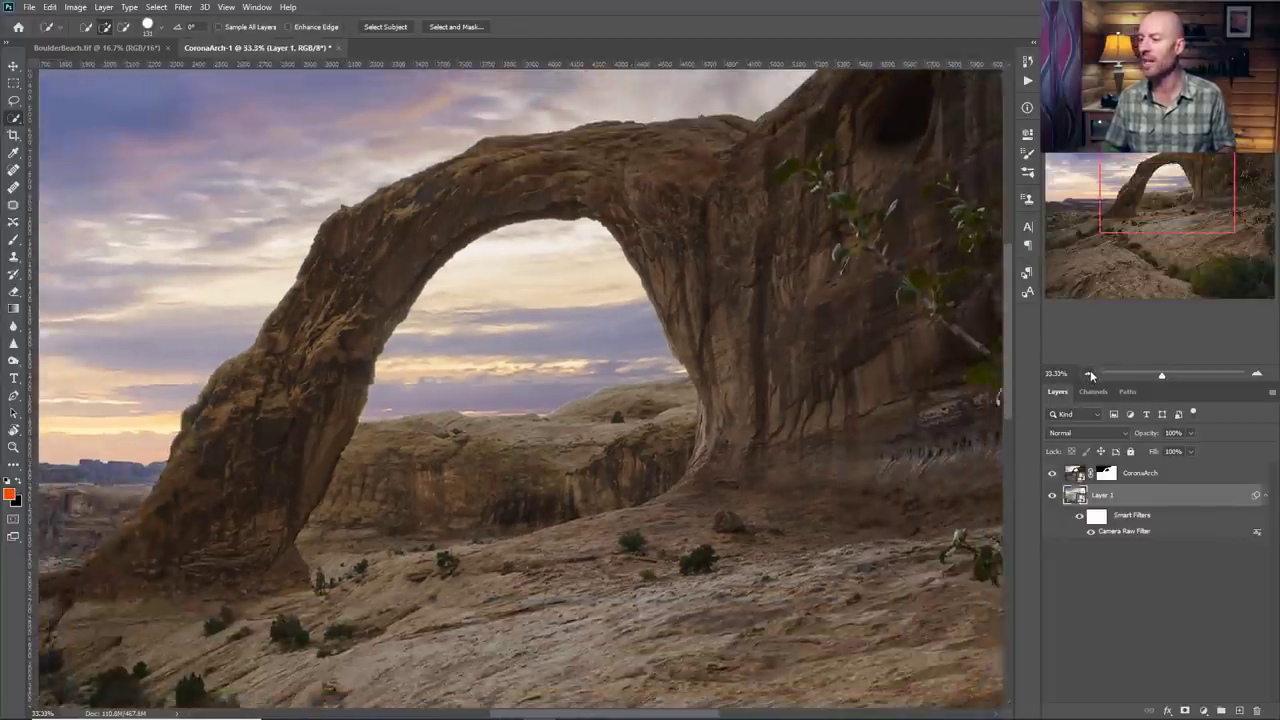
{"action": "left_click", "coordinate": [1089, 375]}
{"action": "left_click", "coordinate": [1087, 376]}
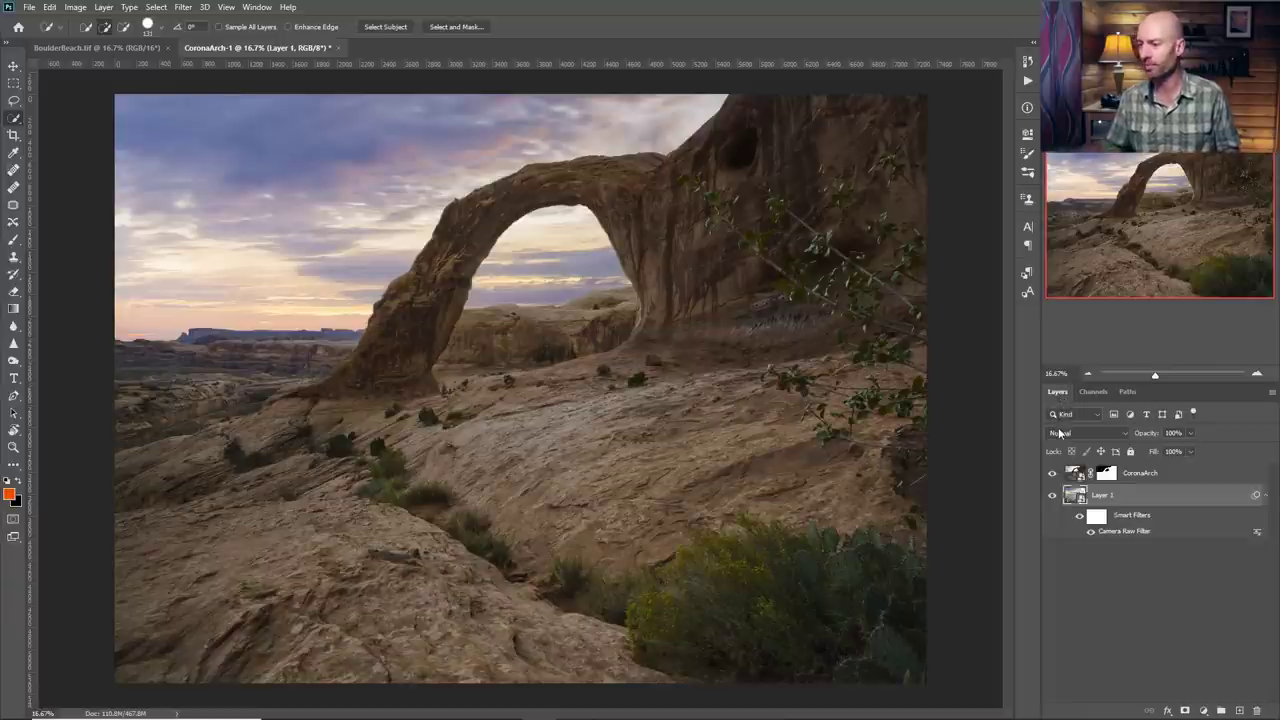
{"action": "left_click", "coordinate": [1090, 532]}
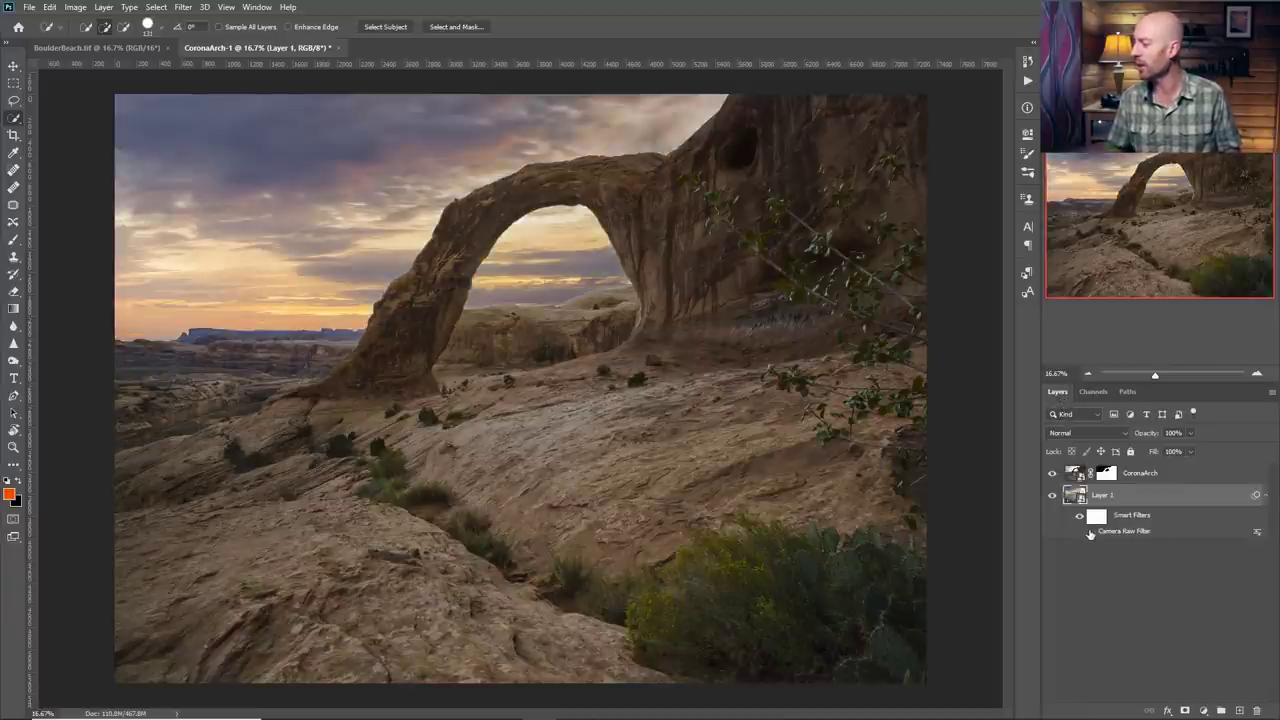
Add a graduated adjustment over the upper sky: Temperature -20, Exposure +0.70, Highlights -21
{"action": "left_click", "coordinate": [1096, 516]}
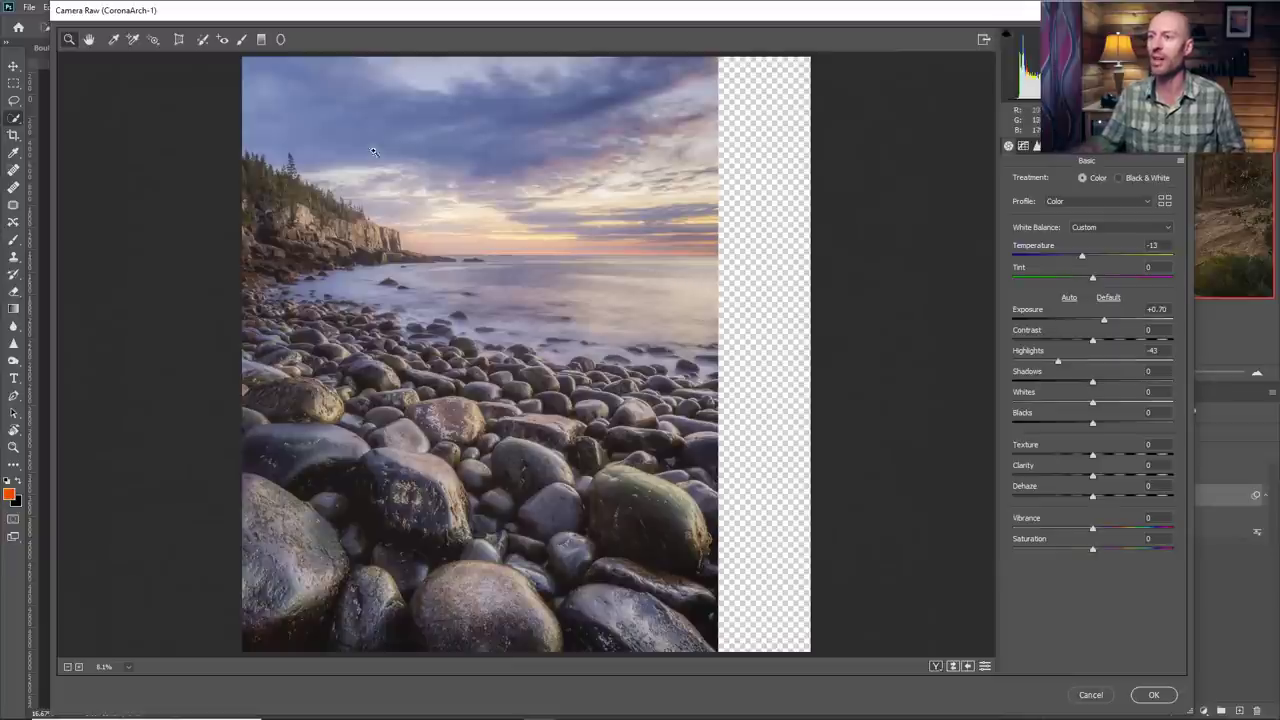
{"action": "left_click", "coordinate": [259, 39]}
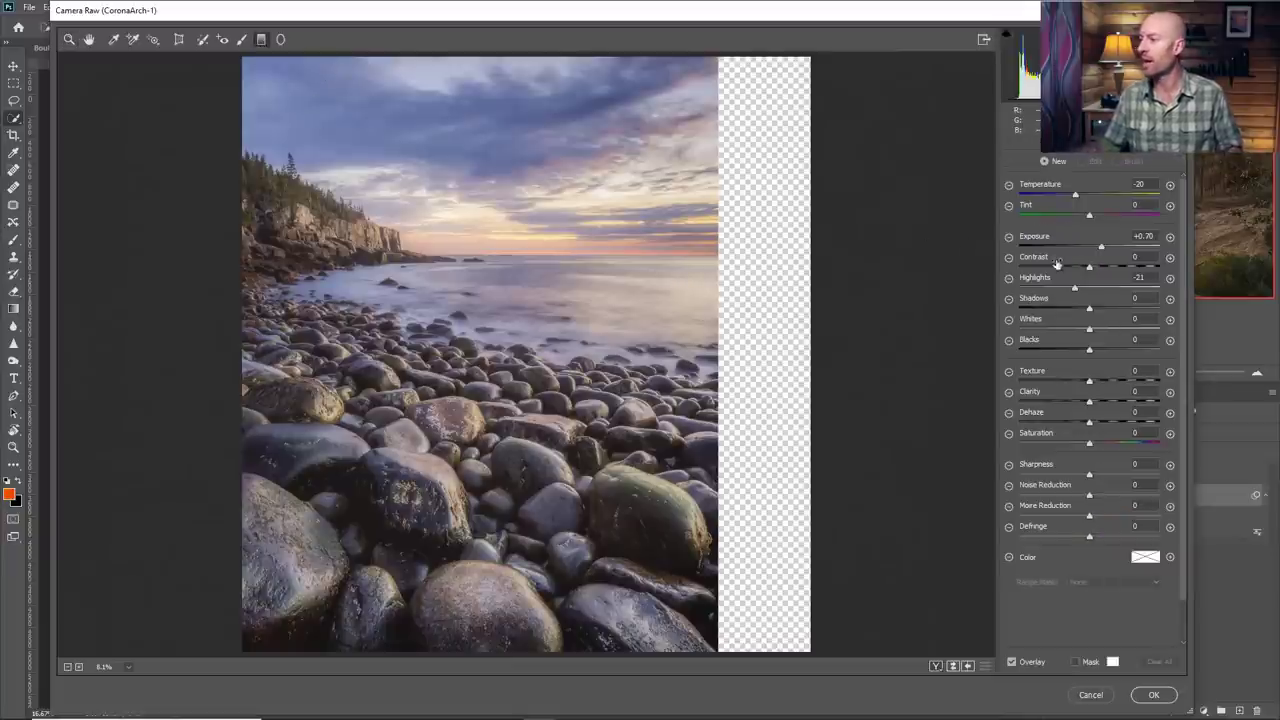
{"action": "left_click_drag", "start_coordinate": [626, 291], "coordinate": [516, 68]}
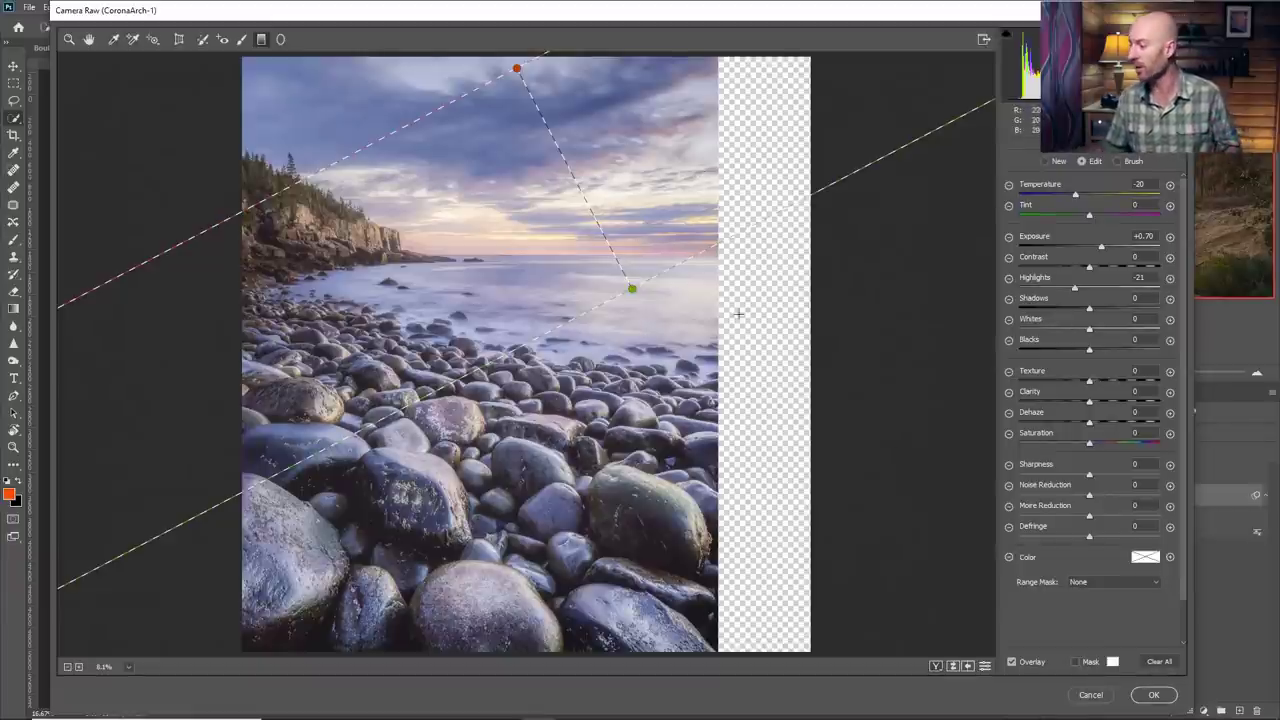
{"action": "left_click", "coordinate": [1153, 694]}
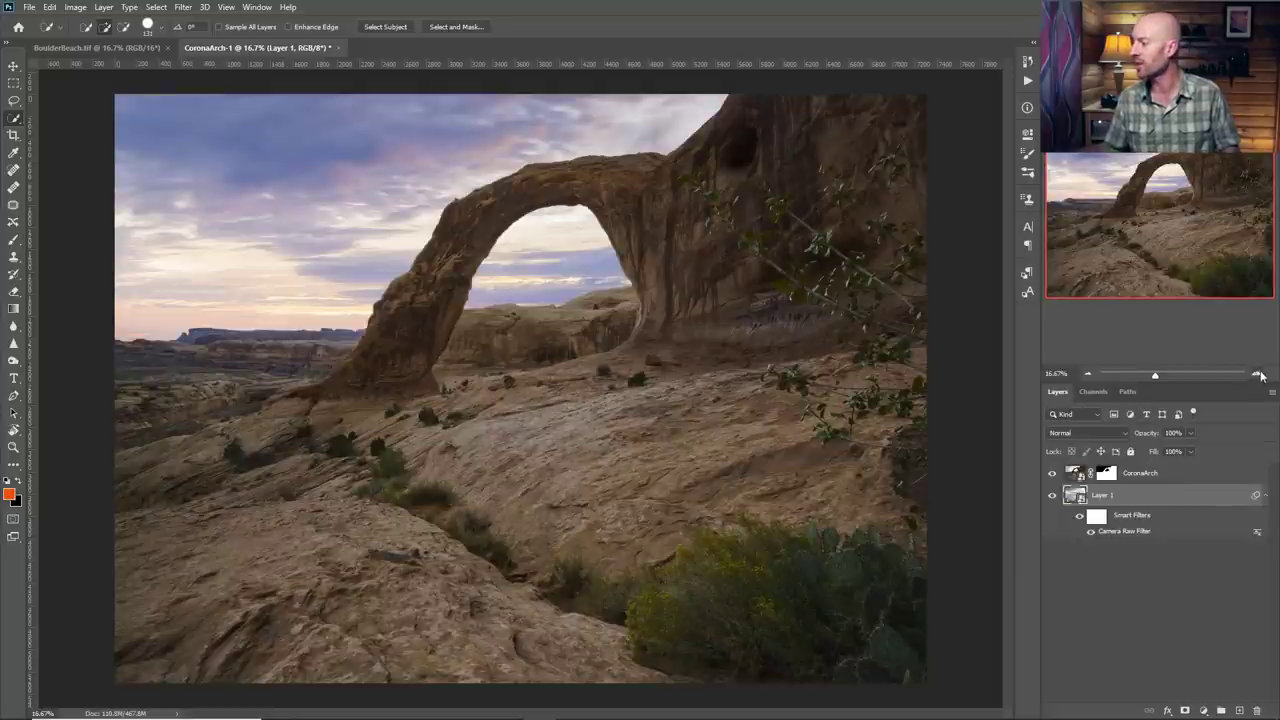
{"action": "left_click", "coordinate": [1257, 374]}
{"action": "left_click", "coordinate": [1257, 374]}
{"action": "left_click", "coordinate": [1257, 374]}
{"action": "left_click", "coordinate": [1257, 374]}
{"action": "left_click_drag", "start_coordinate": [1160, 228], "coordinate": [1066, 205]}
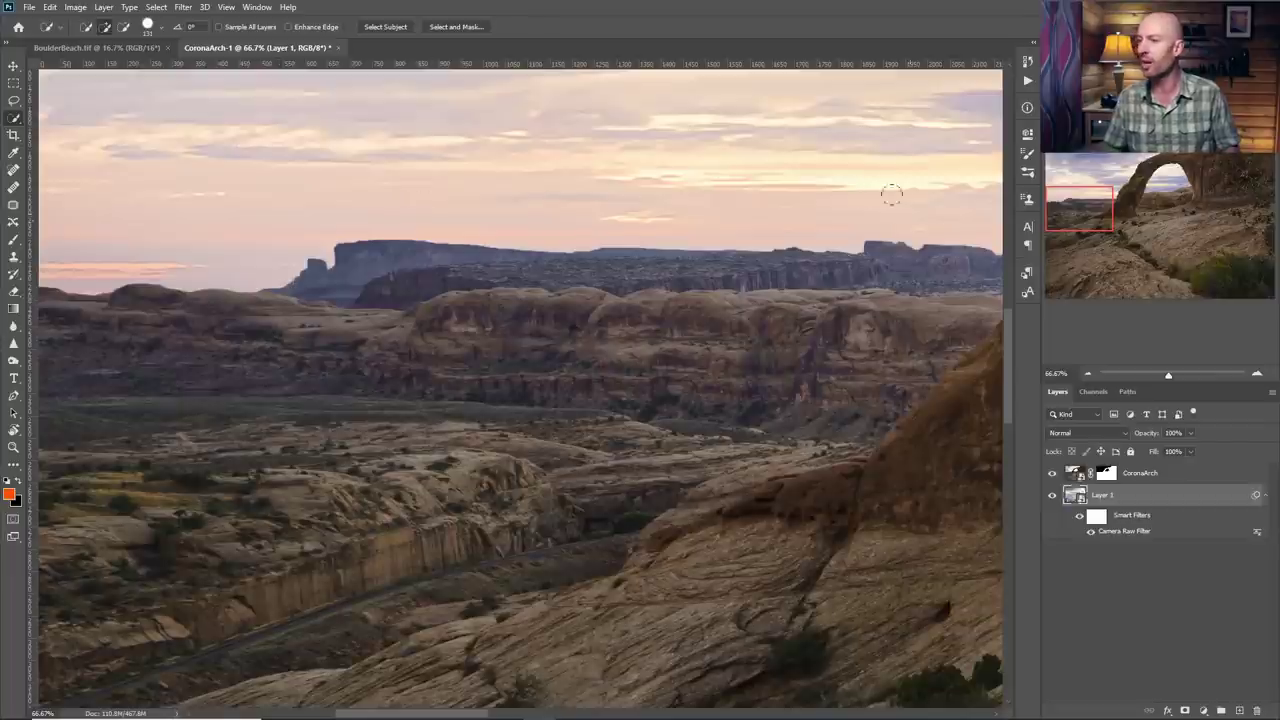
{"action": "left_click_drag", "start_coordinate": [1080, 212], "coordinate": [1066, 203]}
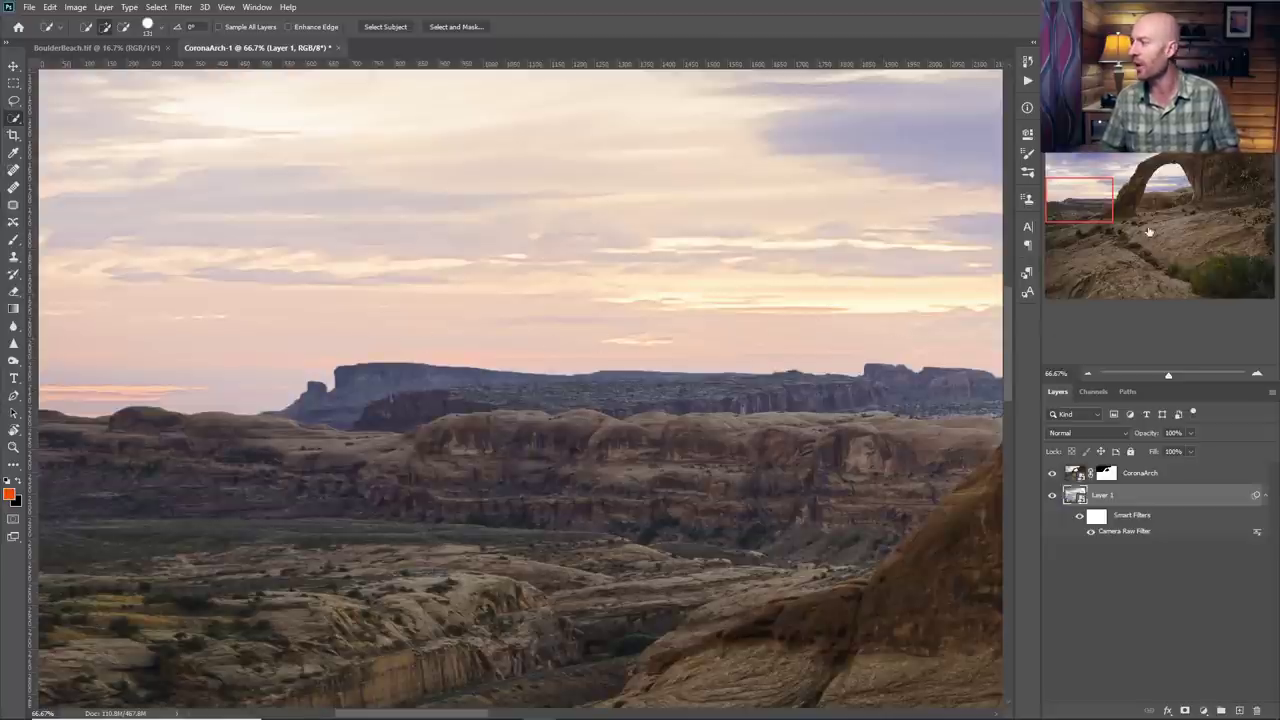
{"action": "mouse_move", "coordinate": [1125, 195]}
{"action": "left_mouse_down"}
{"action": "mouse_move", "coordinate": [1158, 178]}
{"action": "mouse_move", "coordinate": [1181, 185]}
{"action": "mouse_move", "coordinate": [1186, 158]}
{"action": "mouse_move", "coordinate": [1138, 181]}
{"action": "left_mouse_up"}
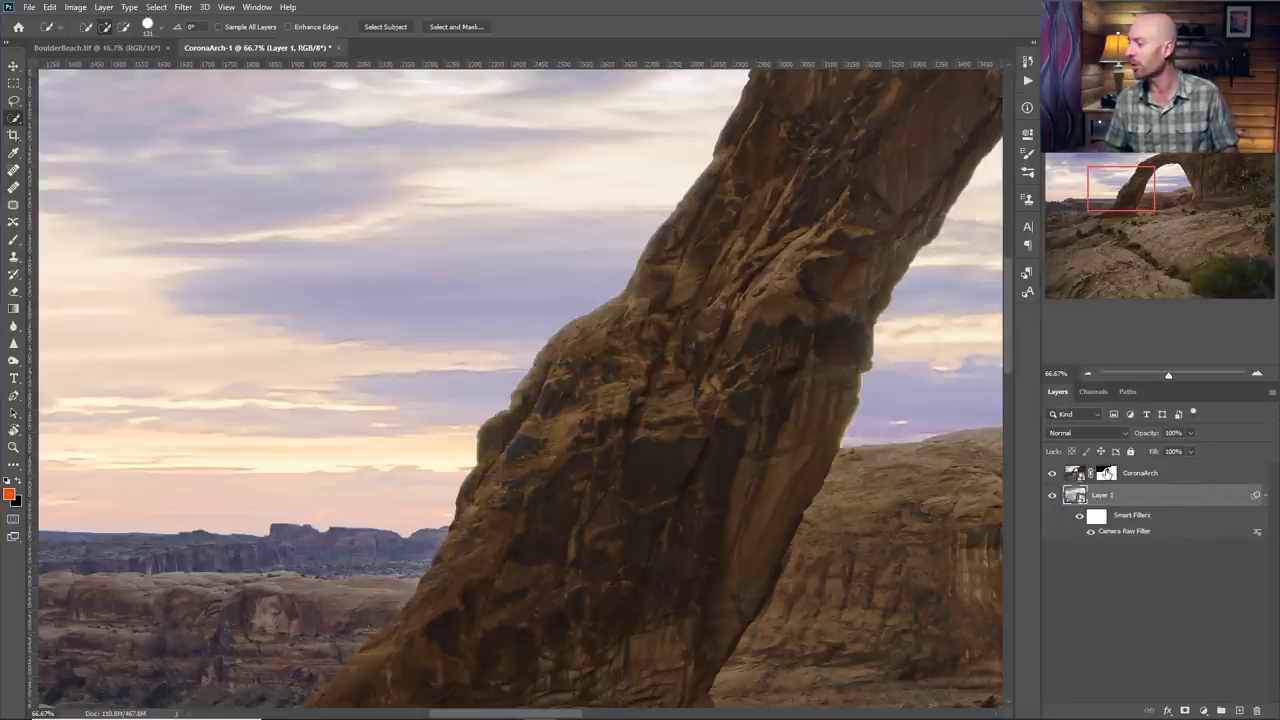
Refine the CoronaArch mask in Select and Mask with Decontaminate Colors on, panning across the arch
{"action": "double_click", "coordinate": [1106, 475]}
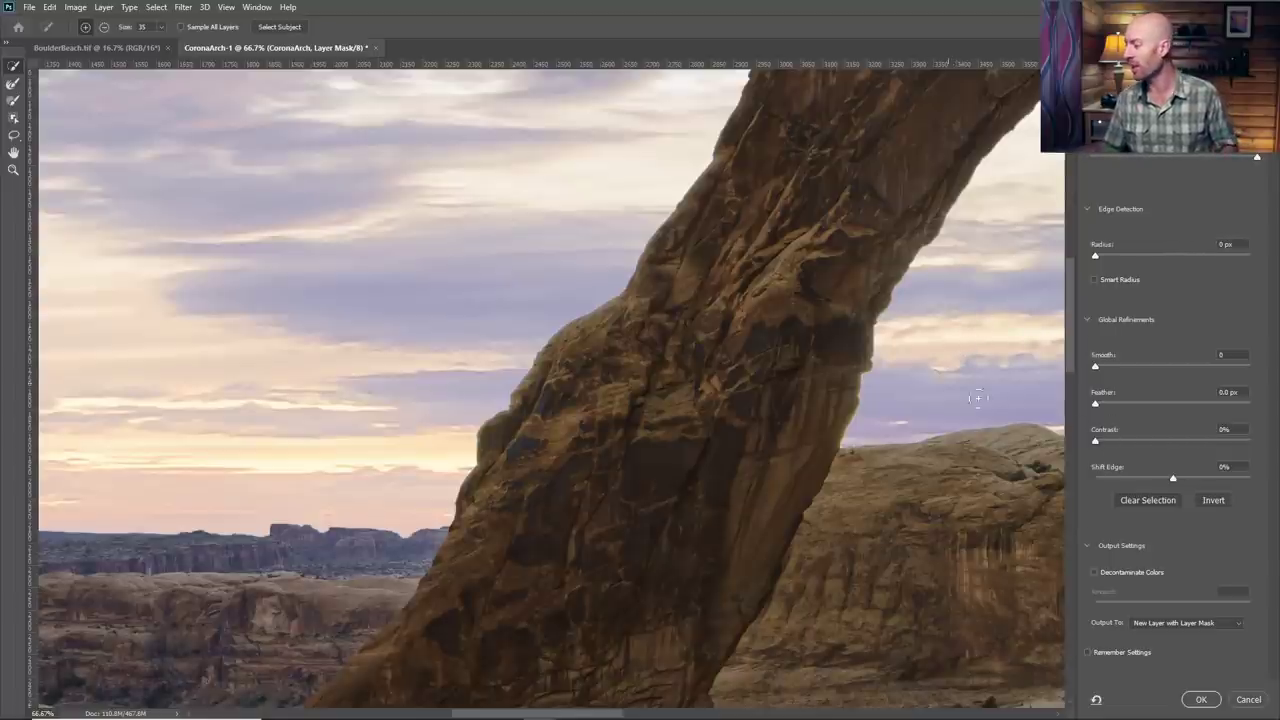
{"action": "left_click", "coordinate": [1094, 572]}
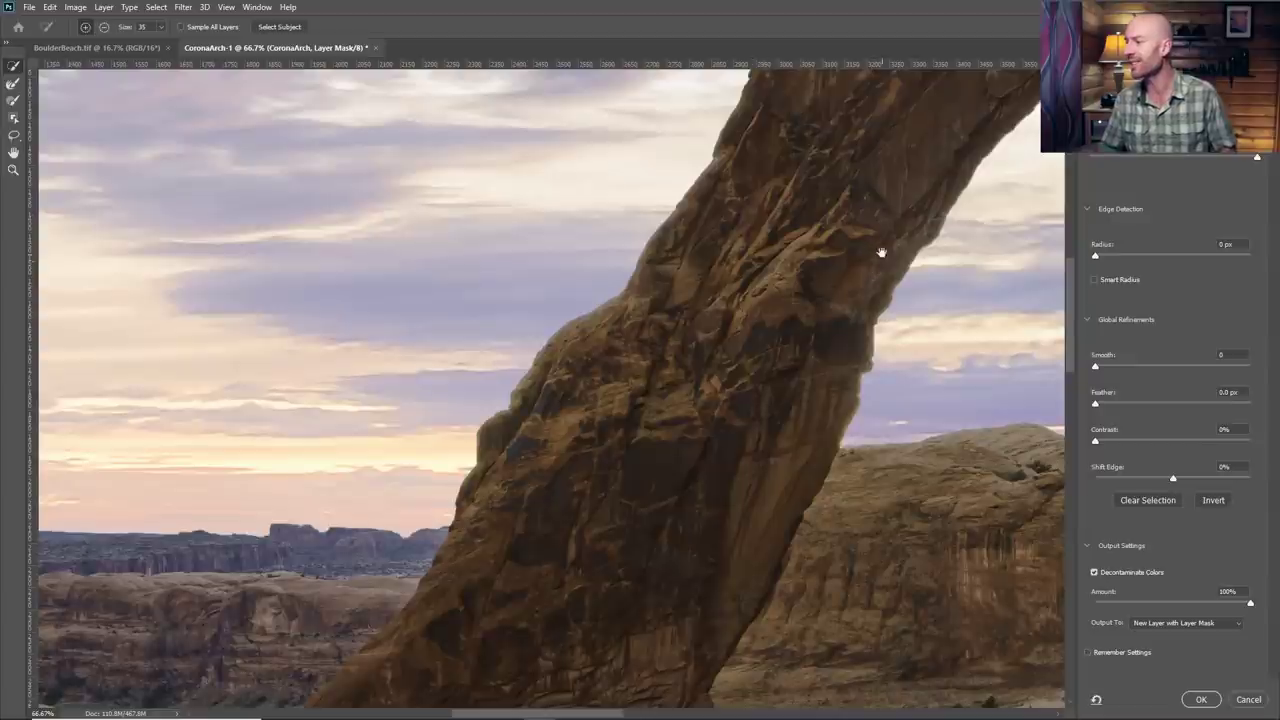
{"action": "left_click_drag", "start_coordinate": [881, 252], "coordinate": [662, 420]}
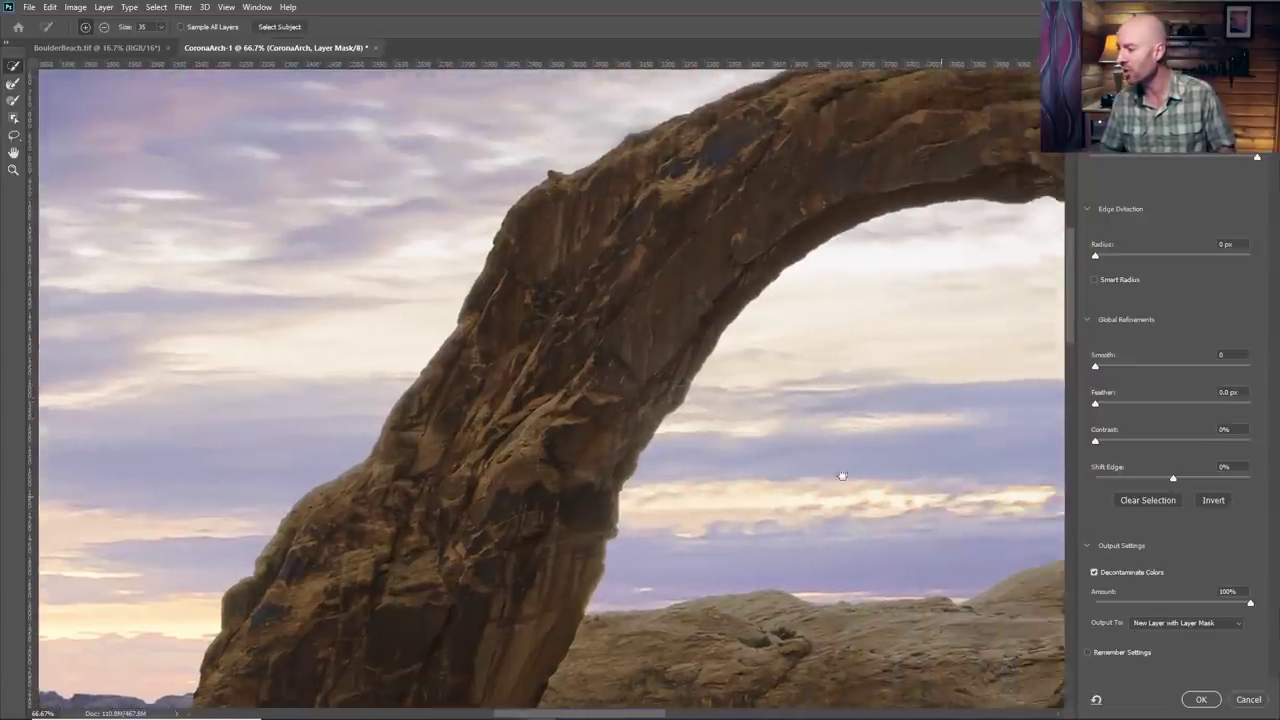
{"action": "left_click_drag", "start_coordinate": [842, 476], "coordinate": [560, 371]}
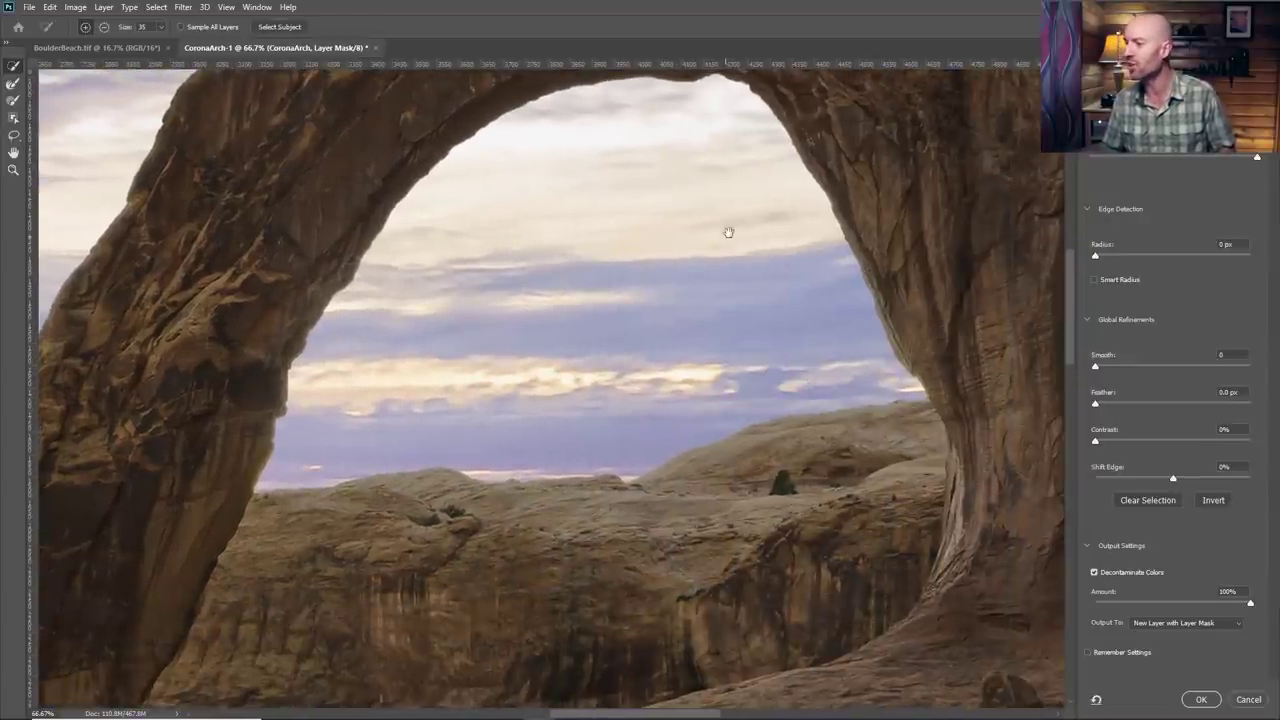
{"action": "mouse_move", "coordinate": [729, 232]}
{"action": "left_mouse_down"}
{"action": "mouse_move", "coordinate": [891, 371]}
{"action": "mouse_move", "coordinate": [988, 257]}
{"action": "left_mouse_up"}
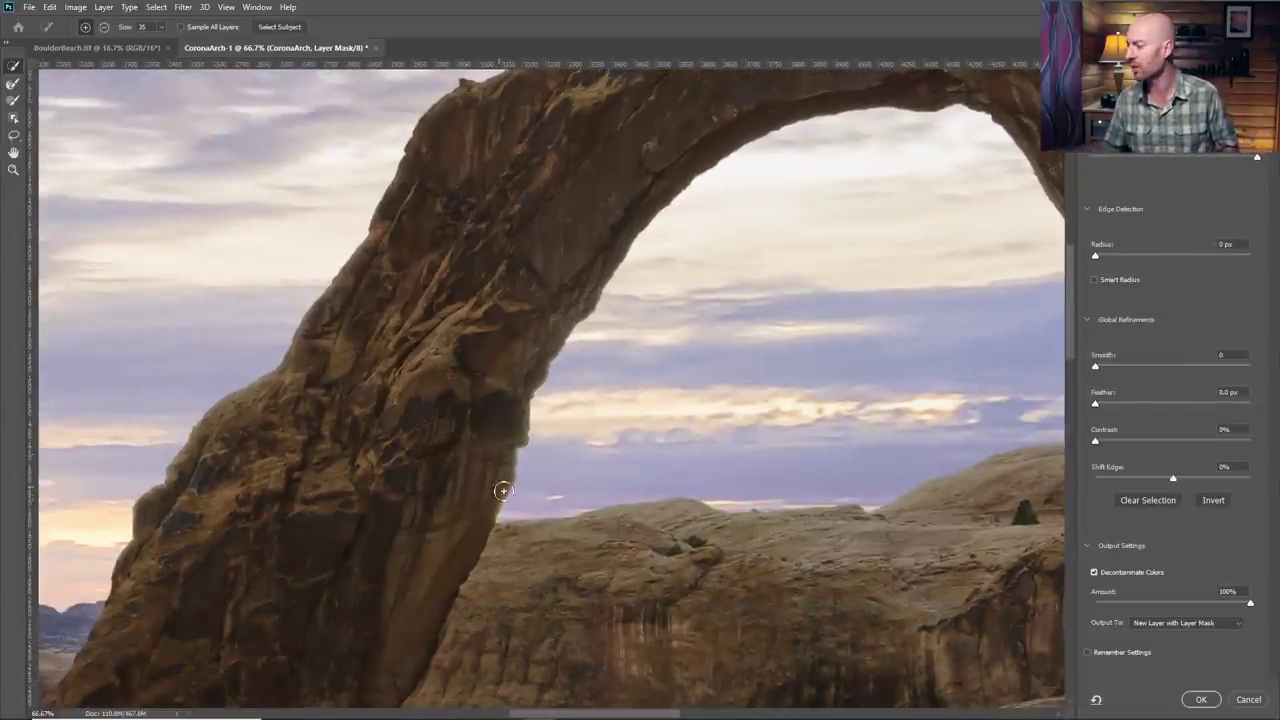
Turn Decontaminate Colors off and set Shift Edge to about -50%
{"action": "left_click", "coordinate": [1094, 573]}
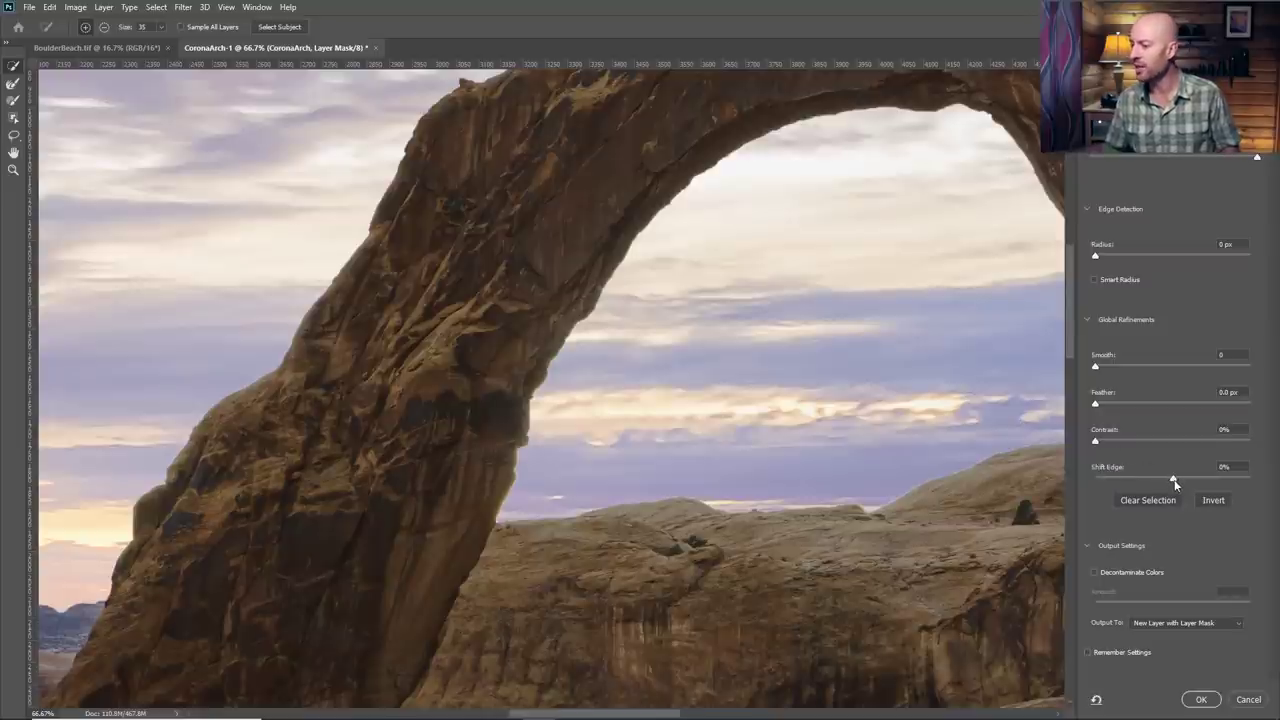
{"action": "left_click_drag", "start_coordinate": [1173, 480], "coordinate": [1151, 484]}
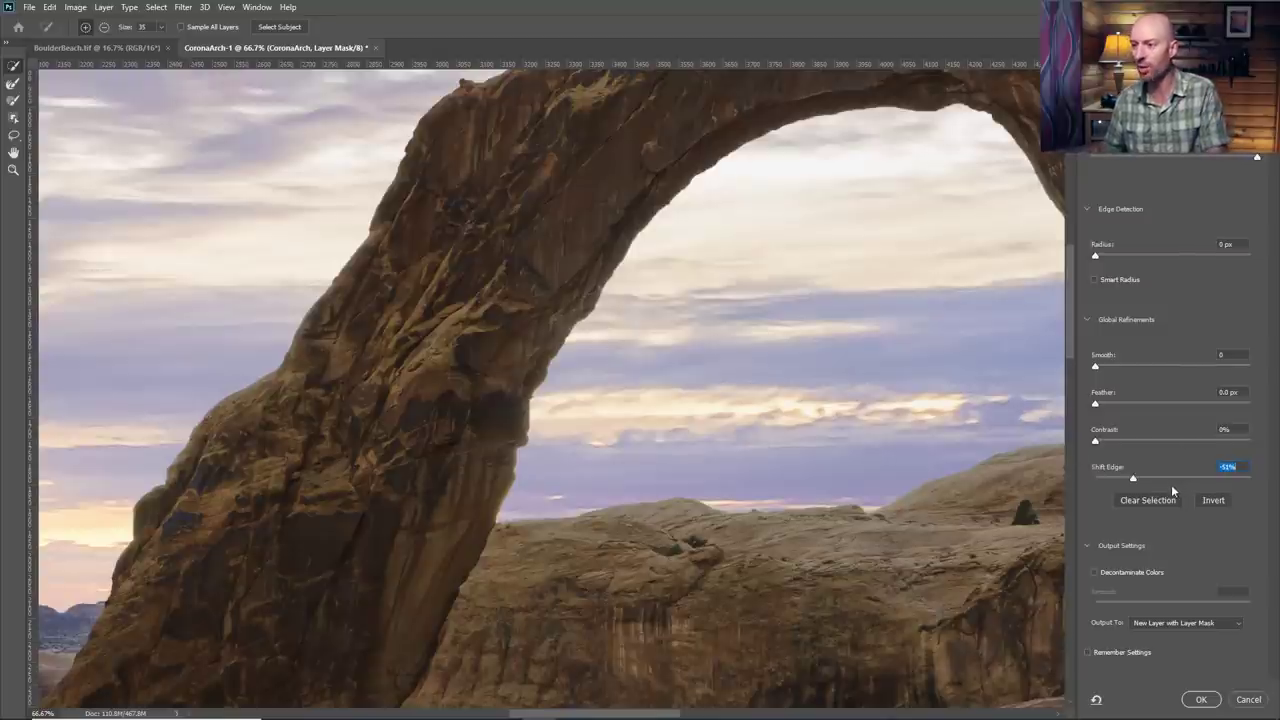
{"action": "type", "text": "0"}
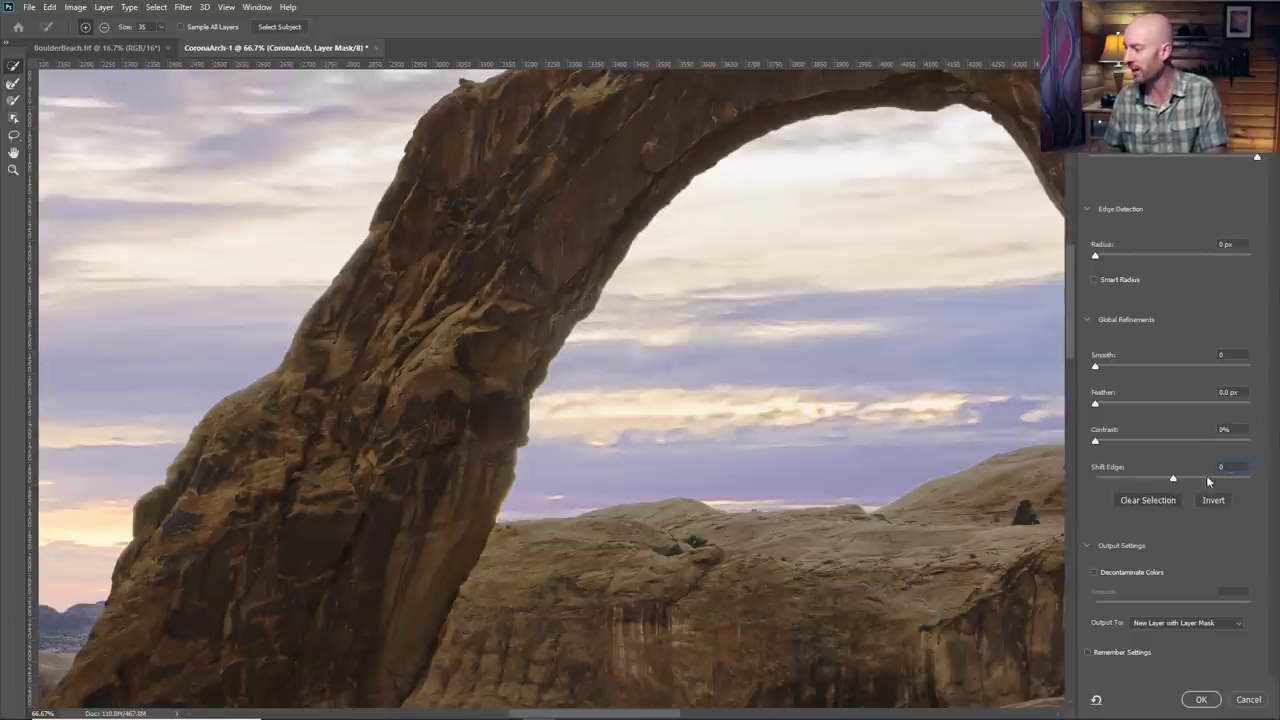
{"action": "left_click", "coordinate": [1137, 478]}
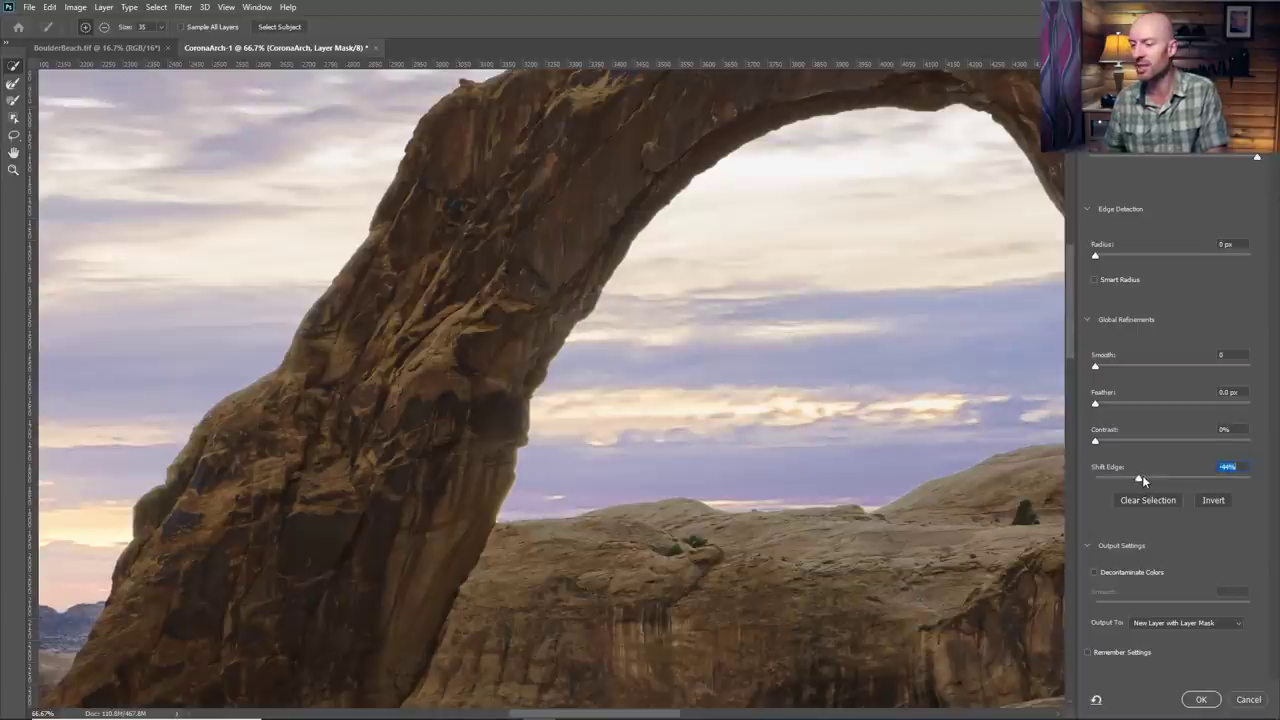
{"action": "left_click_drag", "start_coordinate": [1142, 478], "coordinate": [1129, 482]}
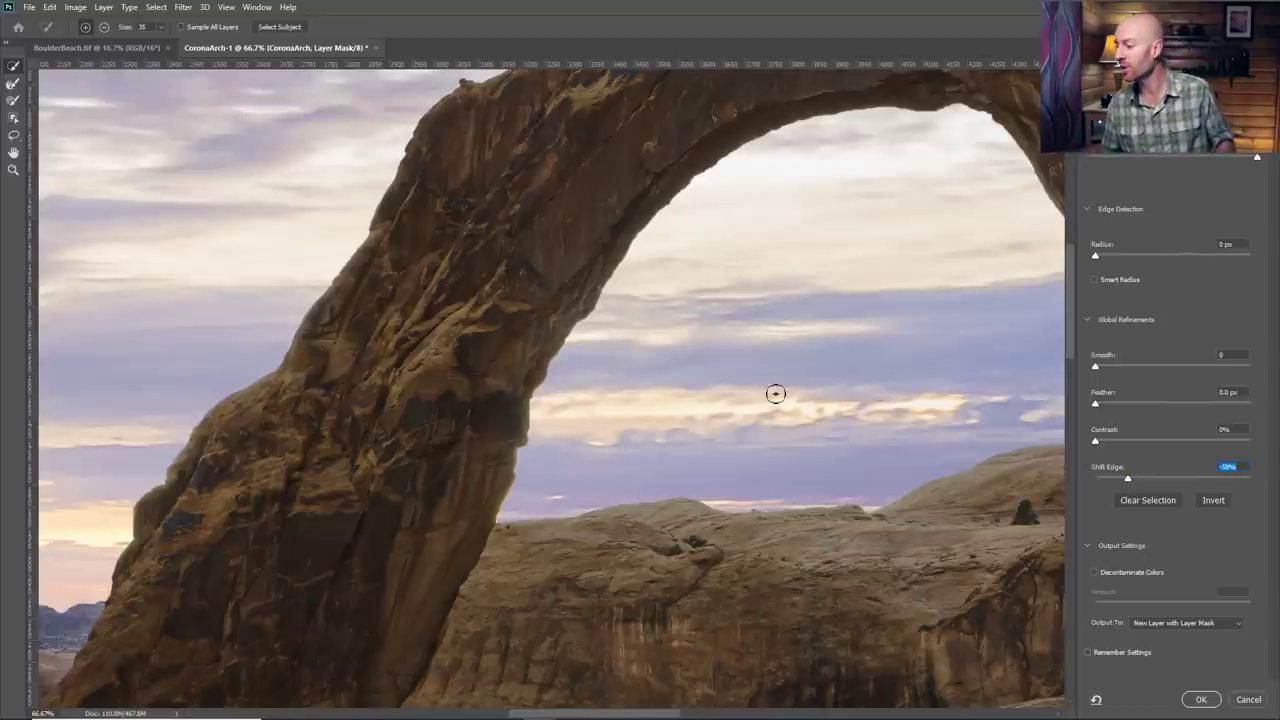
Pan over the arch opening, its upper right side and the canyon to the left to check the edge
{"action": "left_click_drag", "start_coordinate": [803, 426], "coordinate": [584, 471]}
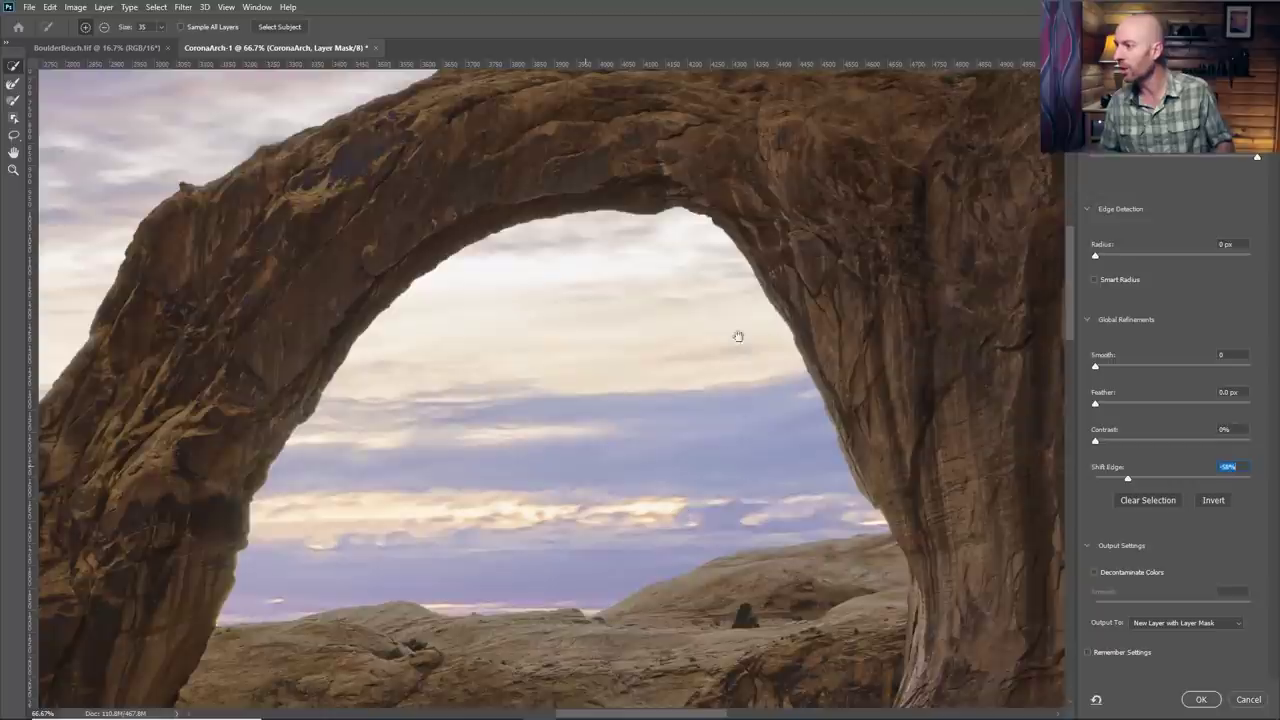
{"action": "left_click_drag", "start_coordinate": [737, 337], "coordinate": [700, 500]}
{"action": "mouse_move", "coordinate": [780, 329]}
{"action": "left_mouse_down"}
{"action": "mouse_move", "coordinate": [538, 513]}
{"action": "mouse_move", "coordinate": [851, 277]}
{"action": "mouse_move", "coordinate": [374, 449]}
{"action": "mouse_move", "coordinate": [714, 283]}
{"action": "left_mouse_up"}
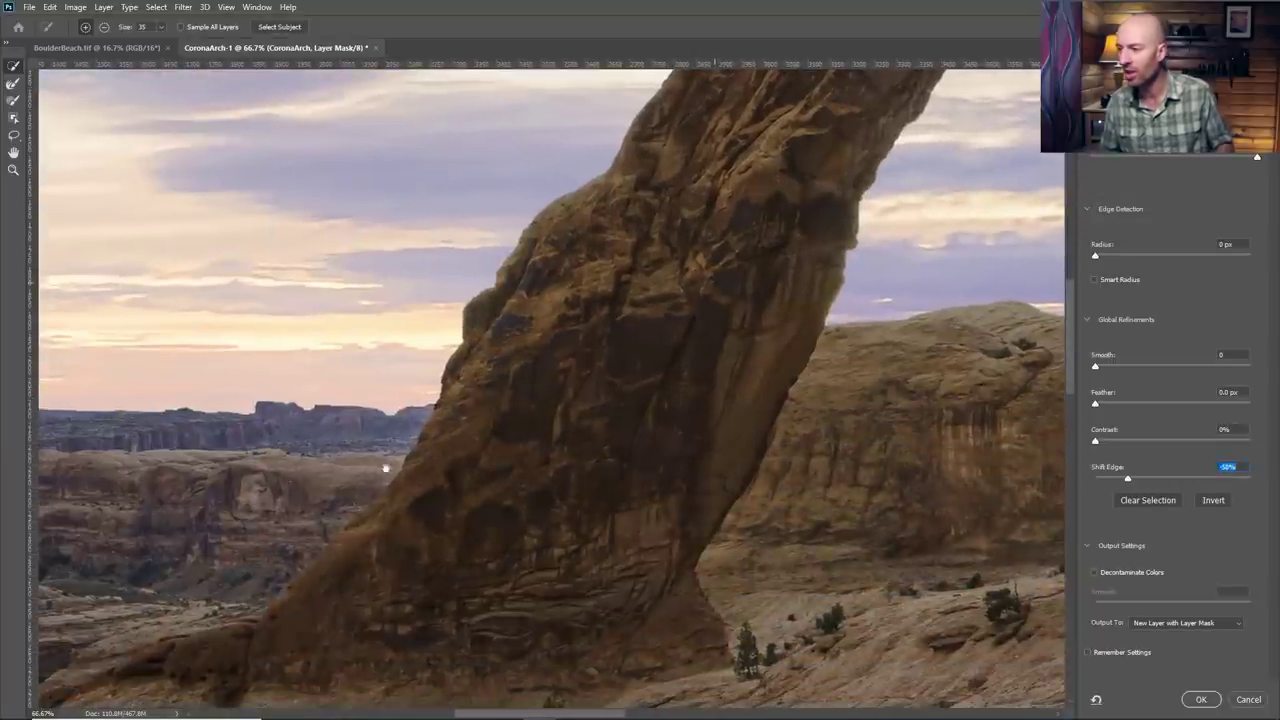
{"action": "left_click_drag", "start_coordinate": [400, 468], "coordinate": [651, 349]}
{"action": "left_click_drag", "start_coordinate": [453, 393], "coordinate": [780, 330]}
{"action": "left_click_drag", "start_coordinate": [551, 389], "coordinate": [689, 371]}
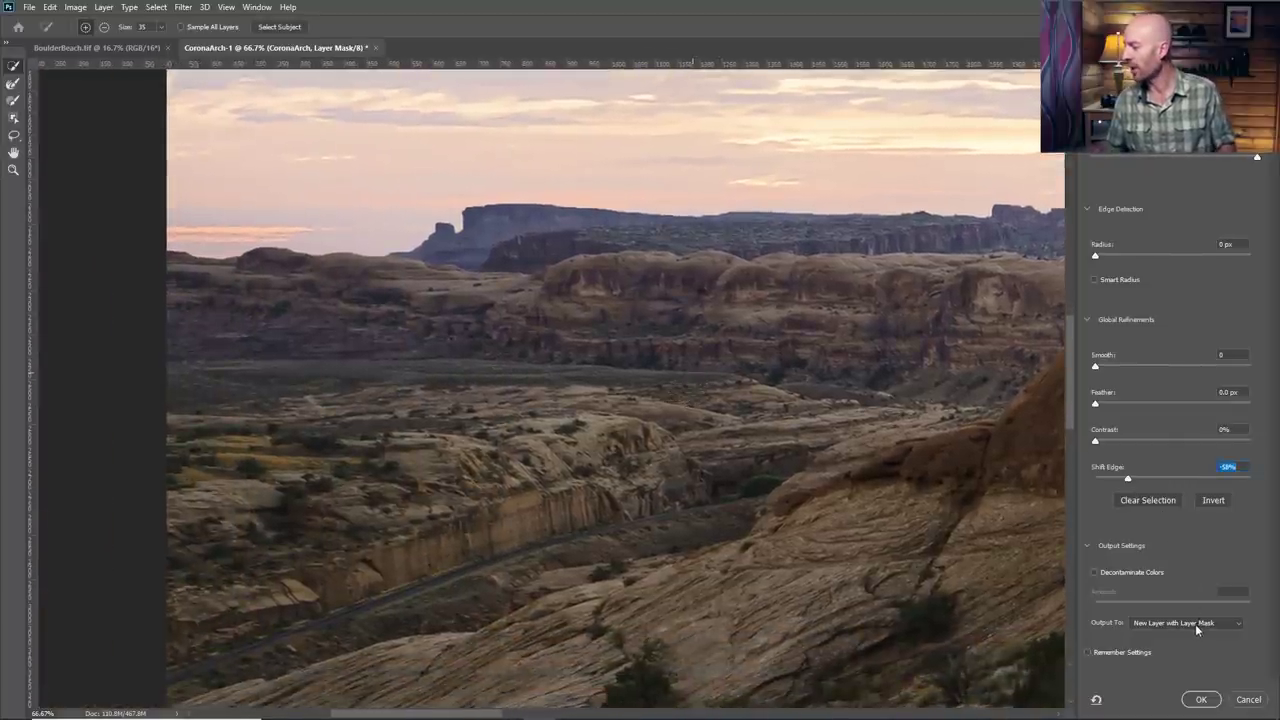
Output the refinement as a masked CoronaArch copy layer, then zoom out to fit the whole image
{"action": "left_click", "coordinate": [1206, 700]}
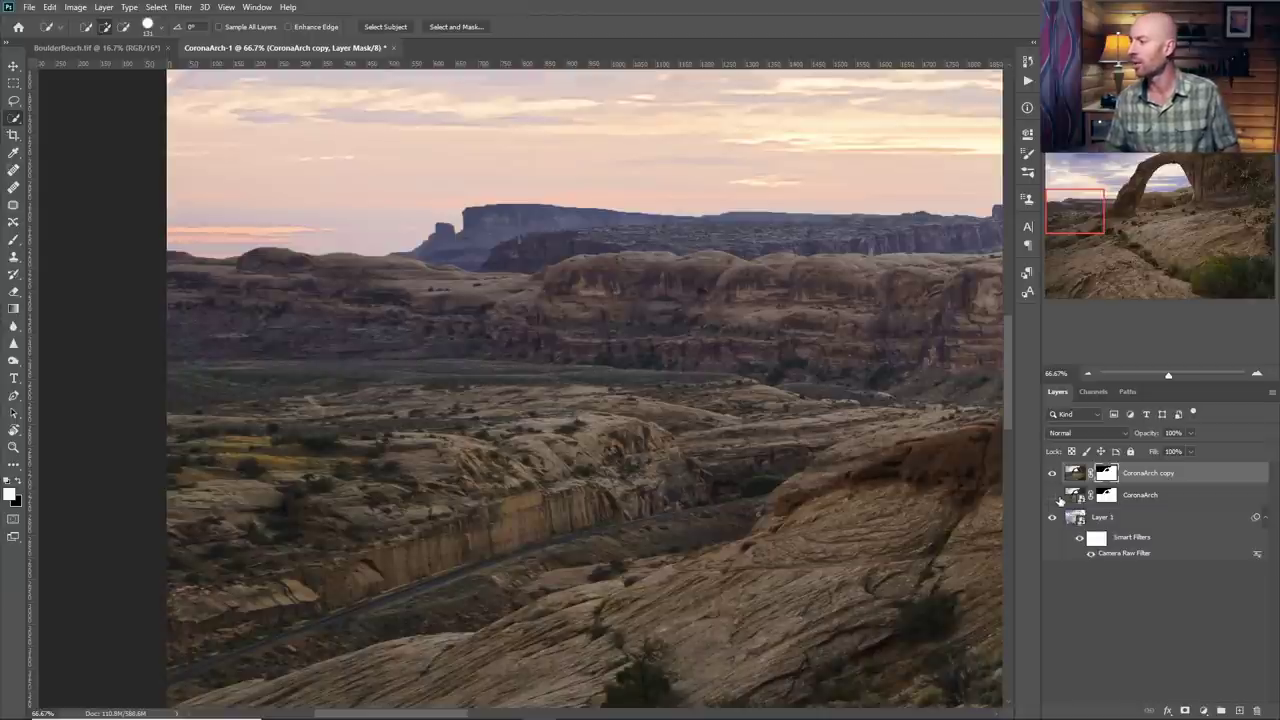
{"action": "left_click", "coordinate": [1086, 376]}
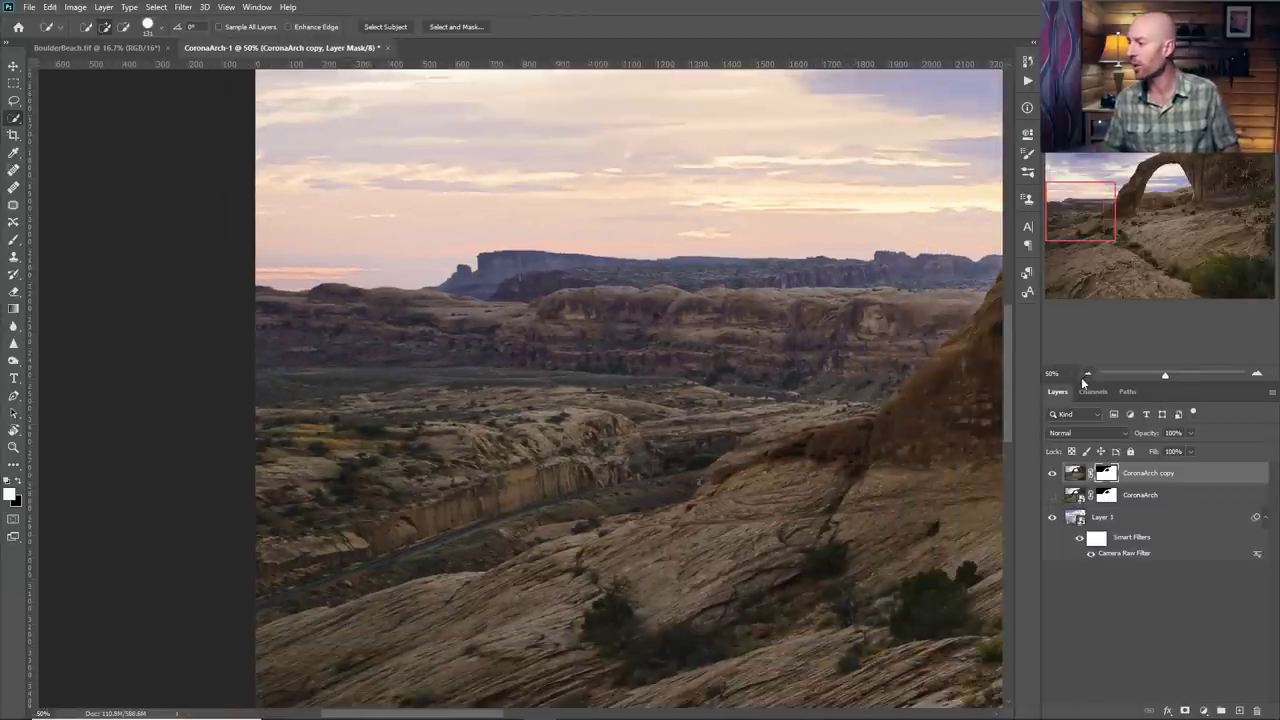
{"action": "left_click", "coordinate": [1087, 376]}
{"action": "left_click_drag", "start_coordinate": [1090, 224], "coordinate": [1135, 215]}
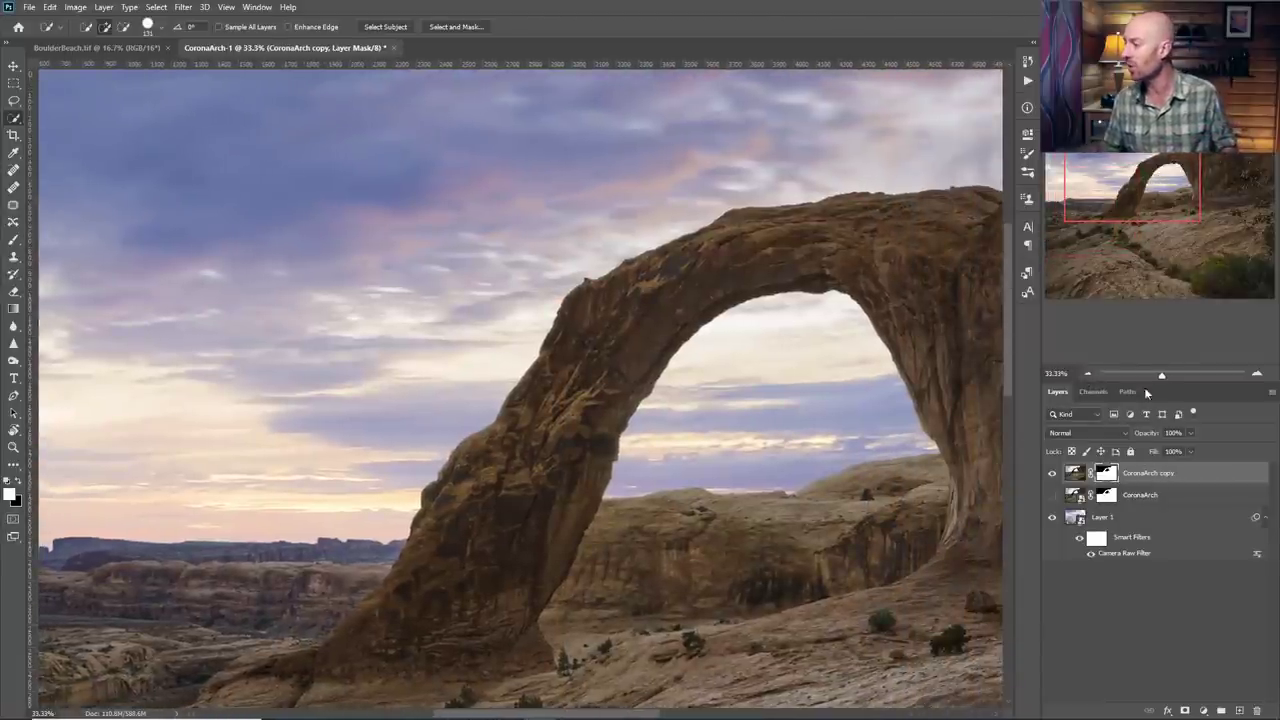
{"action": "left_click", "coordinate": [1087, 376]}
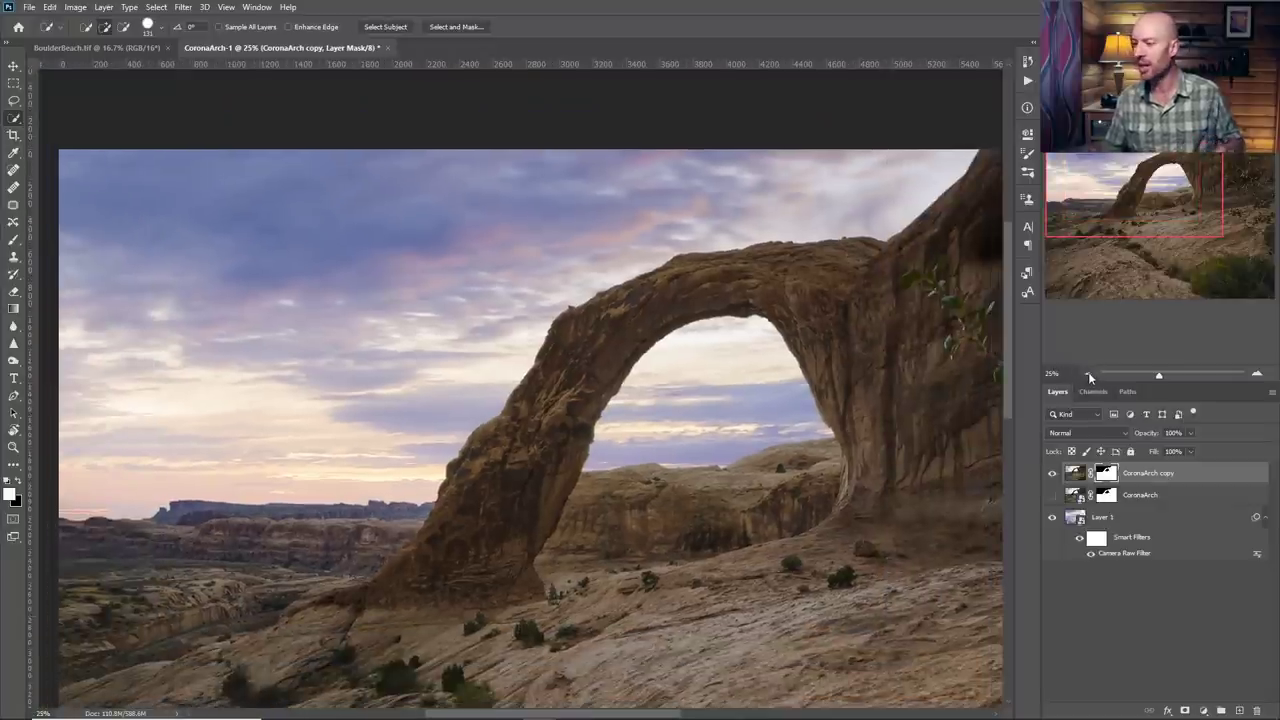
{"action": "left_click", "coordinate": [1088, 376]}
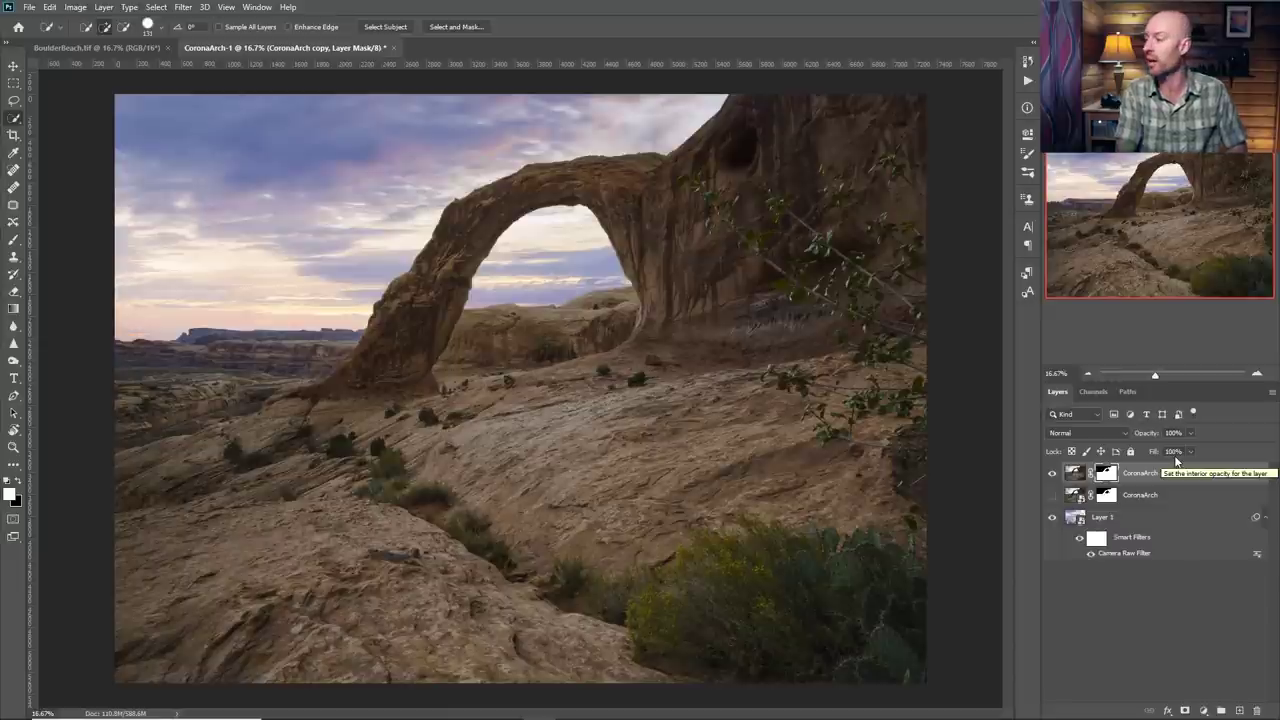
Stamp visible layers into Layer 2, convert it to a smart object, and open Camera Raw Filter
{"action": "key", "text": "ctrl+alt+shift+e"}
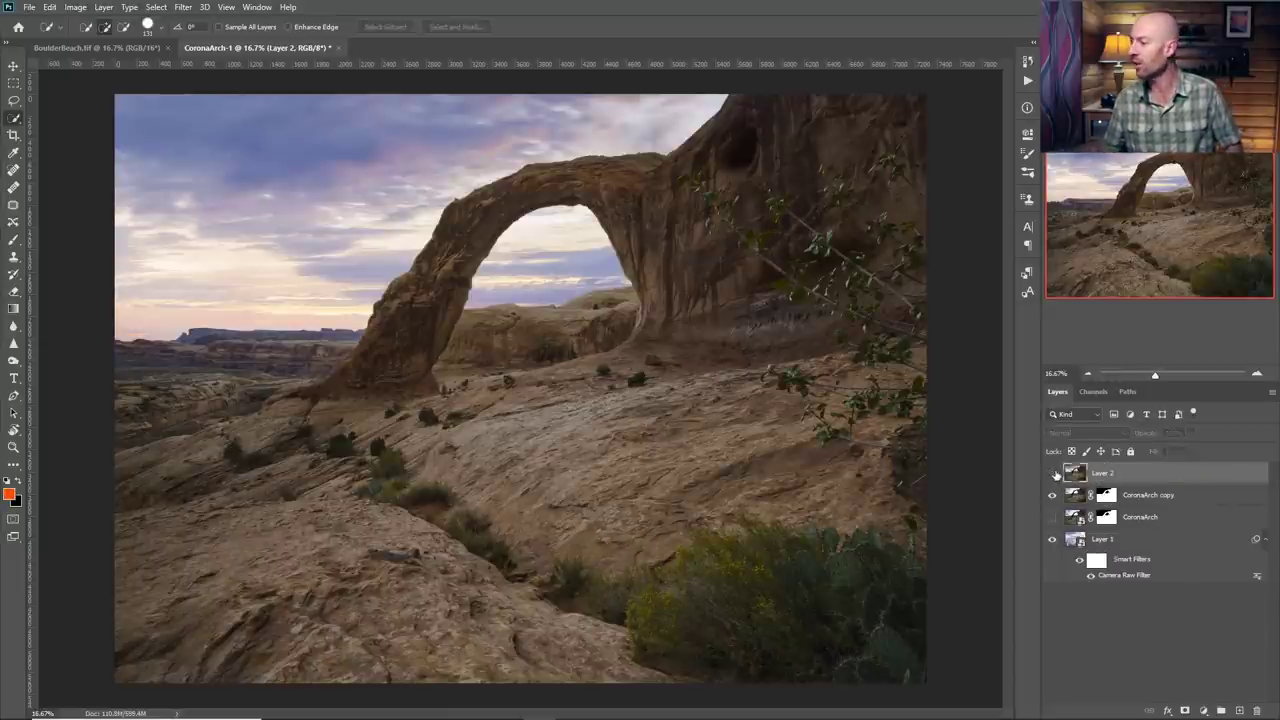
{"action": "right_click", "coordinate": [1169, 478]}
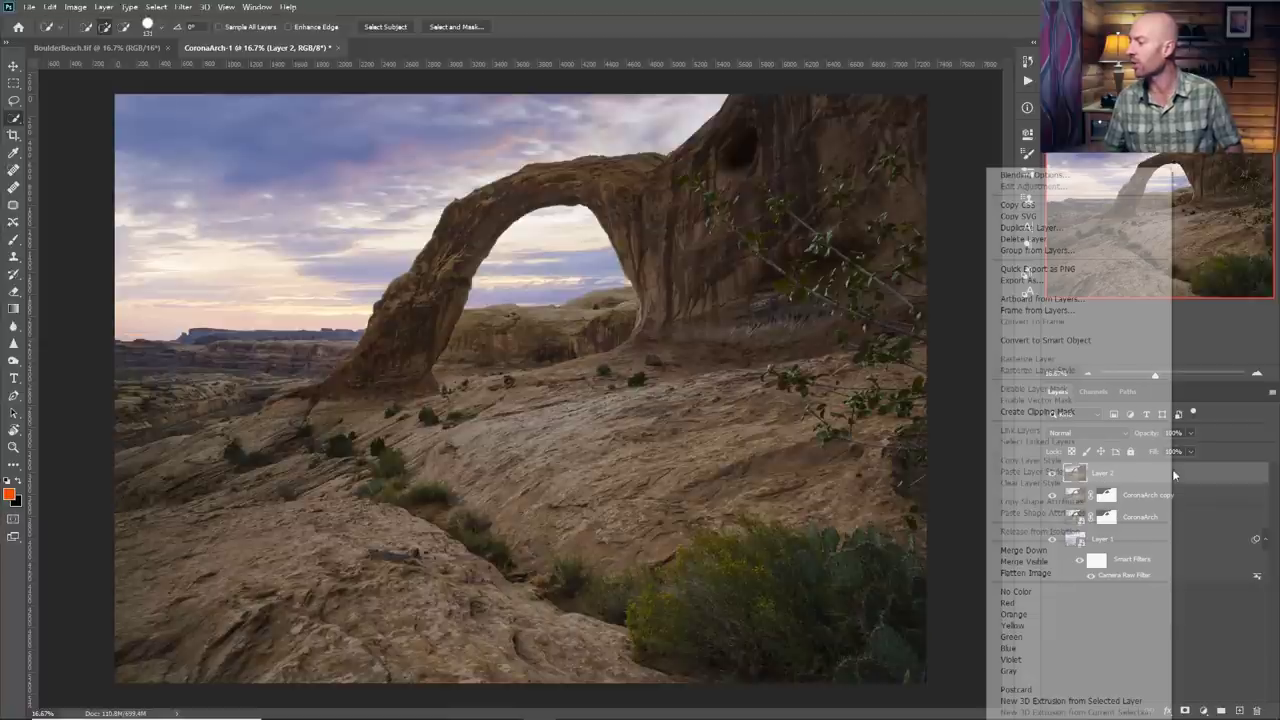
{"action": "left_click", "coordinate": [1095, 341]}
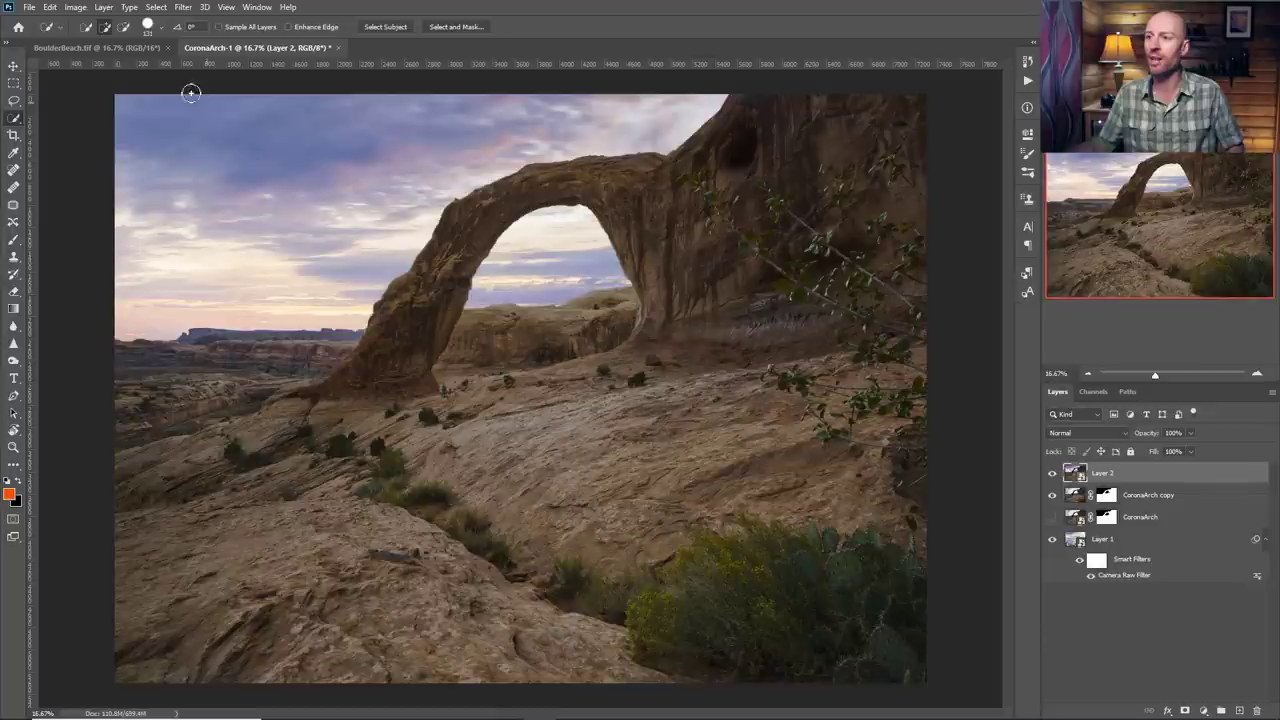
{"action": "left_click", "coordinate": [184, 7]}
{"action": "left_click", "coordinate": [205, 88]}
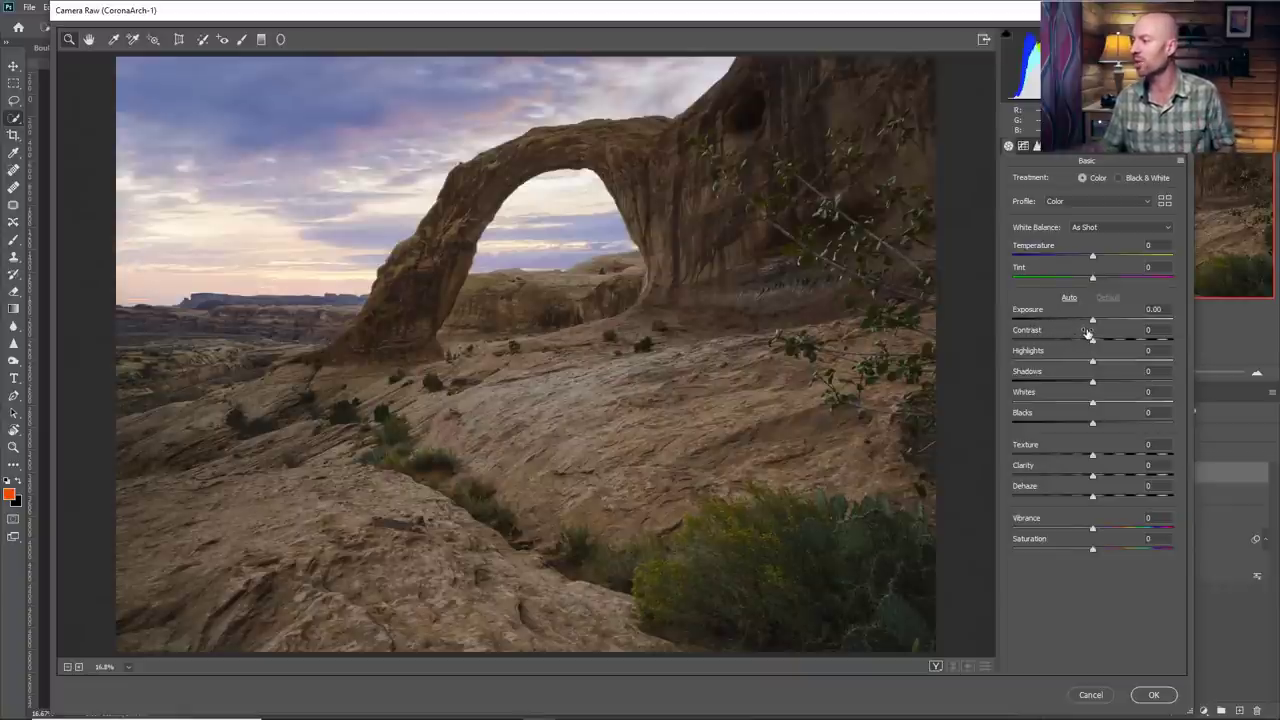
Set Exposure -0.15, Highlights -32, Shadows +18, Clarity +10, slight warmth, Vibrance +5
{"action": "left_click_drag", "start_coordinate": [1093, 320], "coordinate": [1090, 321]}
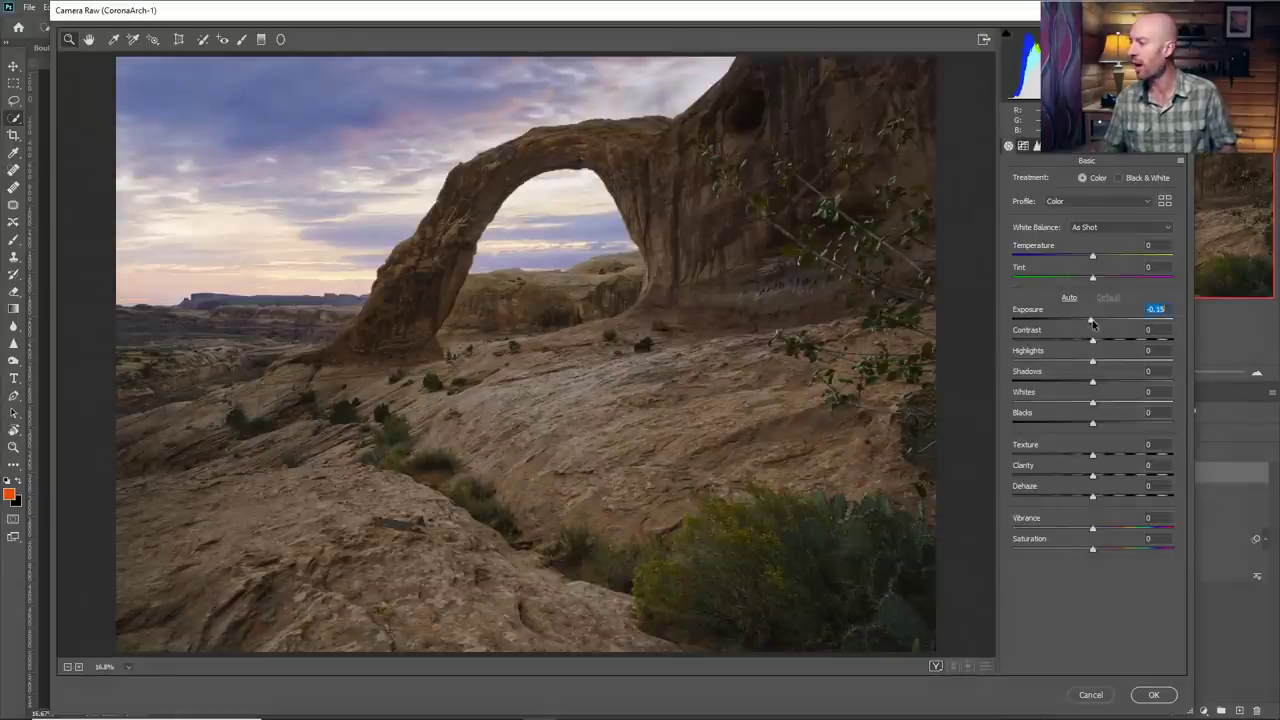
{"action": "left_click_drag", "start_coordinate": [1093, 383], "coordinate": [1068, 364]}
{"action": "left_click_drag", "start_coordinate": [1093, 476], "coordinate": [1103, 505]}
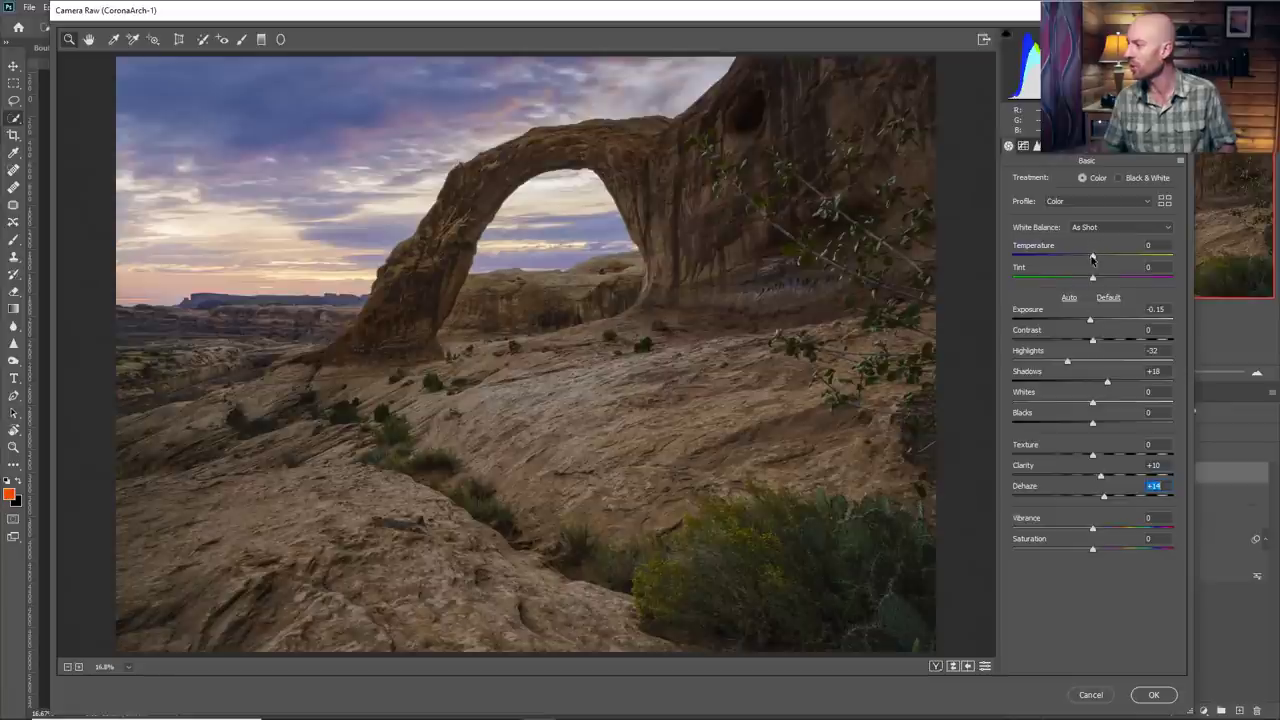
{"action": "left_click_drag", "start_coordinate": [1092, 256], "coordinate": [1094, 257]}
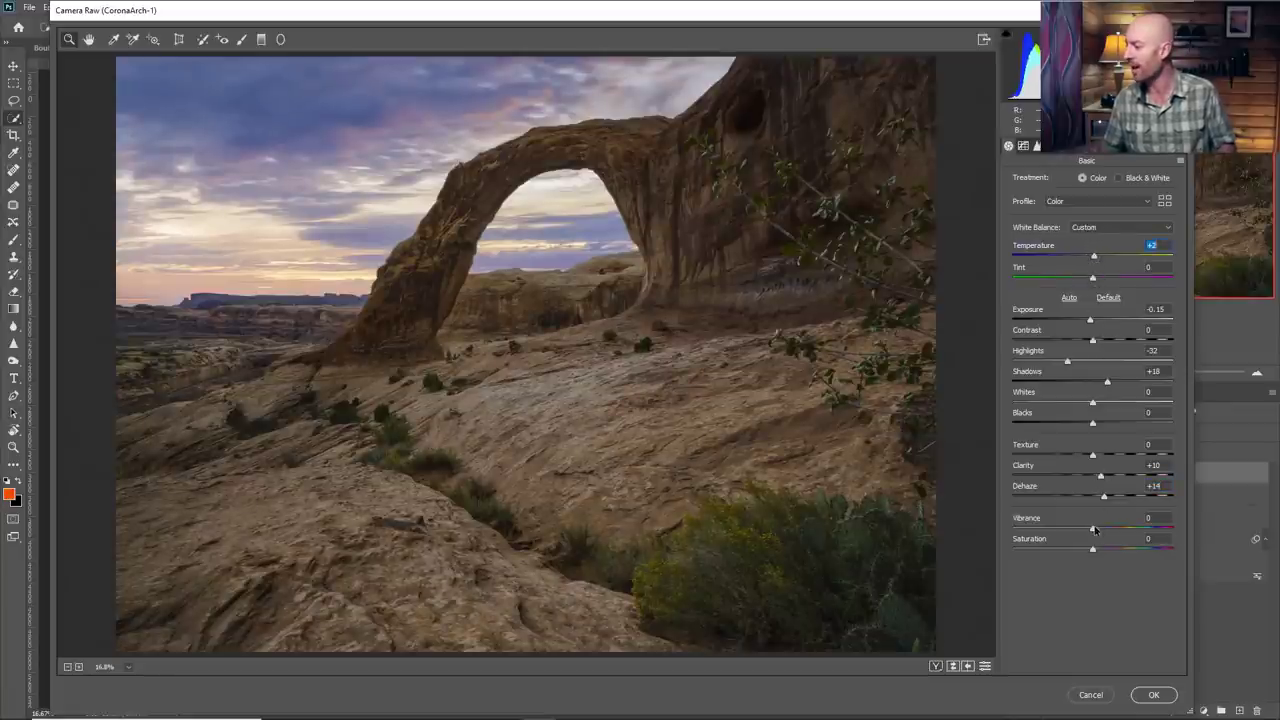
{"action": "left_click_drag", "start_coordinate": [1092, 529], "coordinate": [1097, 556]}
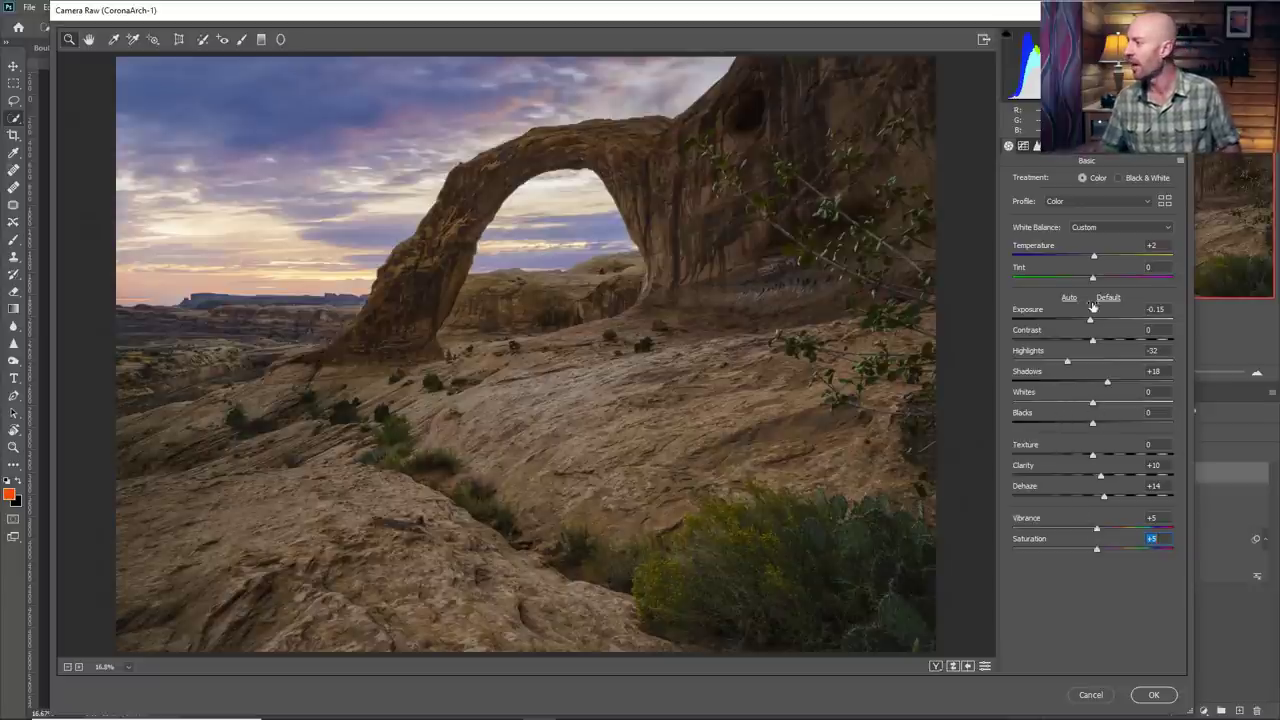
Add a vignette with Amount -14 and Feather 98
{"action": "left_click", "coordinate": [1098, 155]}
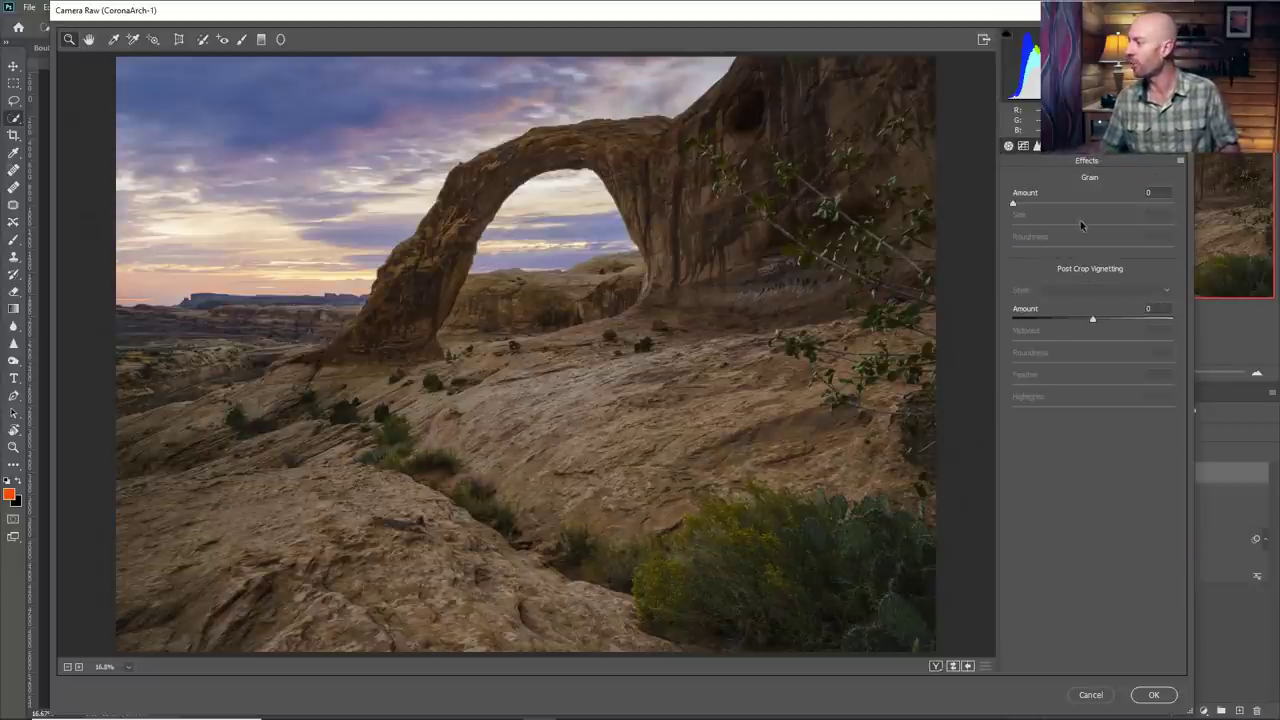
{"action": "left_click_drag", "start_coordinate": [1091, 323], "coordinate": [1081, 320]}
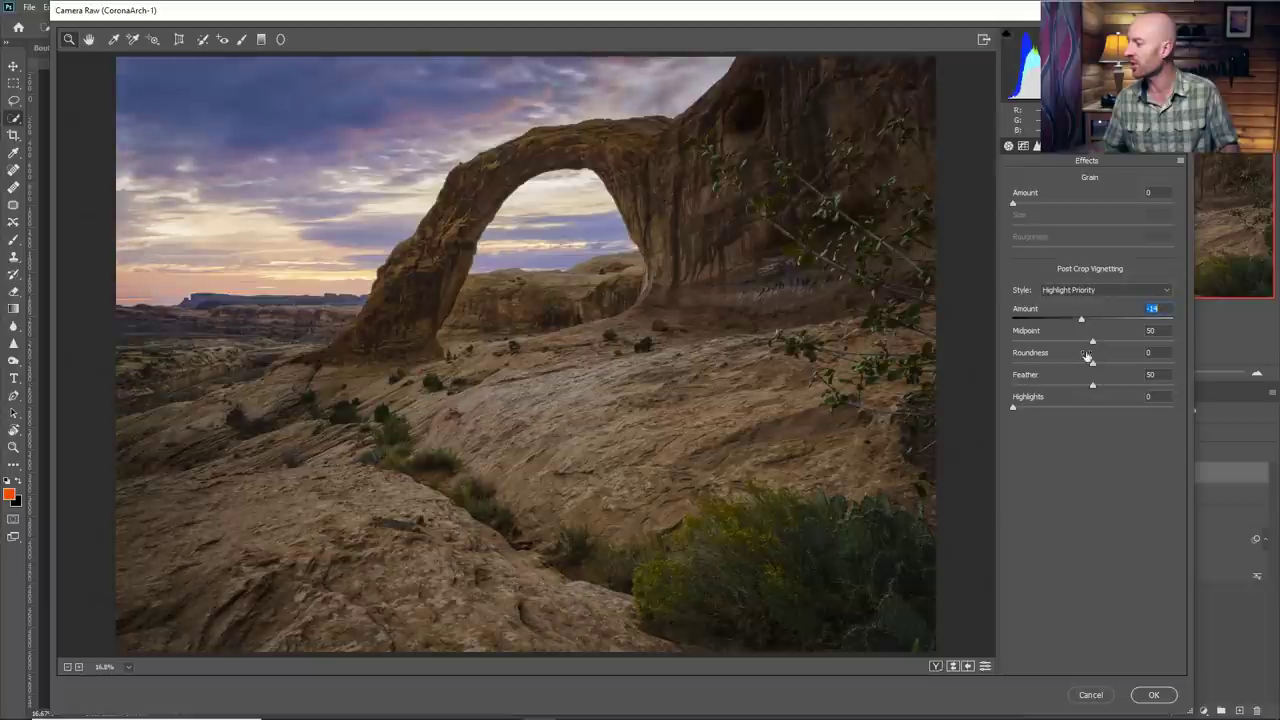
{"action": "left_click_drag", "start_coordinate": [1092, 385], "coordinate": [1166, 384]}
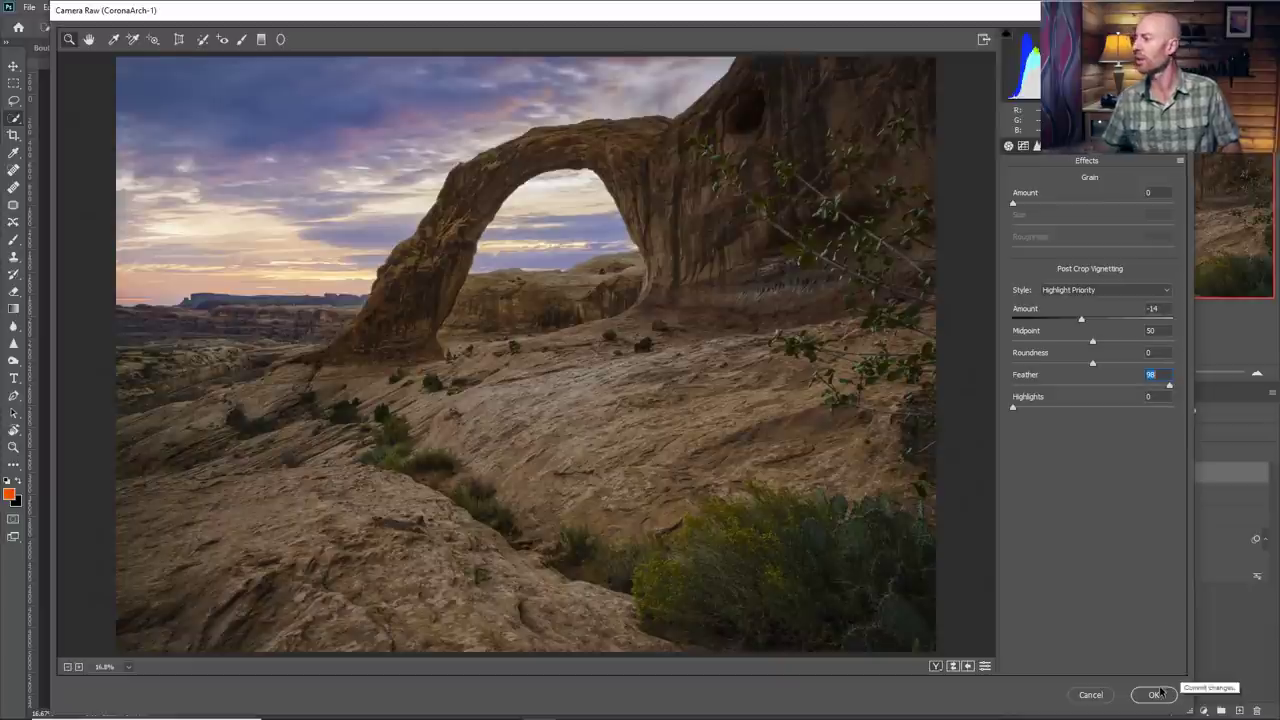
Reset Highlights to 0 and warm Temperature to +7 in the Basic panel
{"action": "left_click", "coordinate": [1009, 147]}
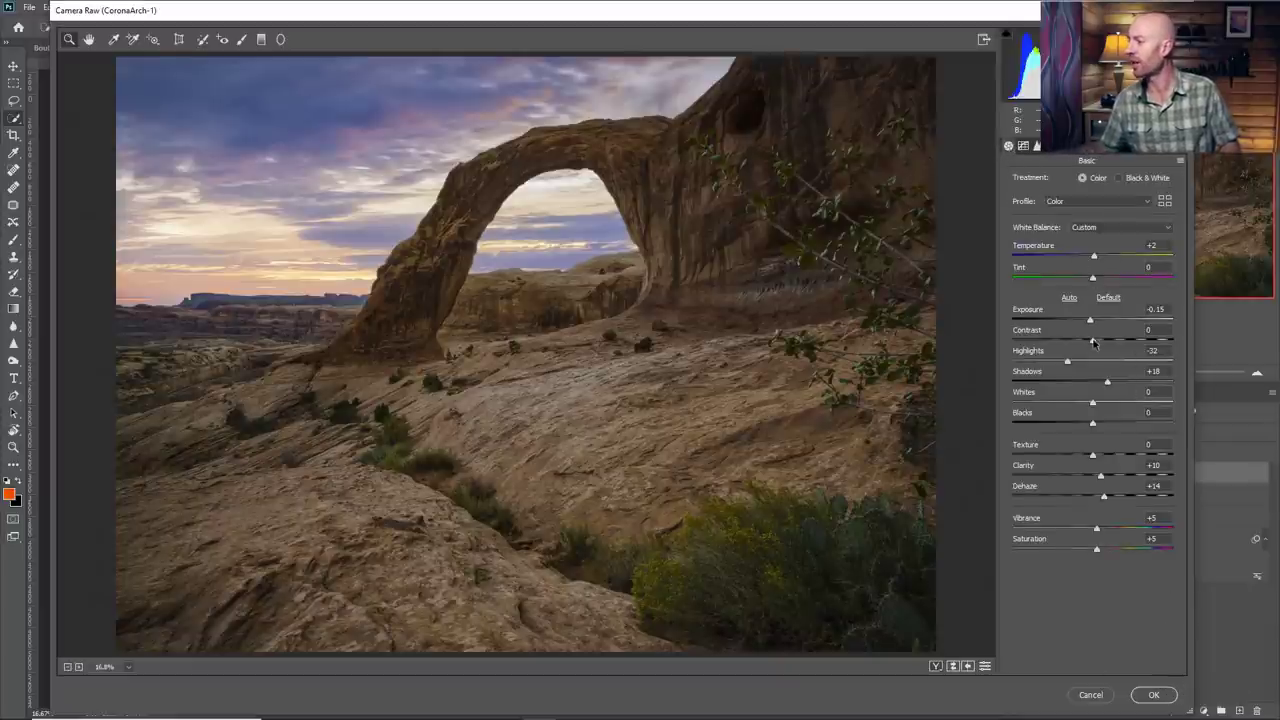
{"action": "double_click", "coordinate": [1068, 363]}
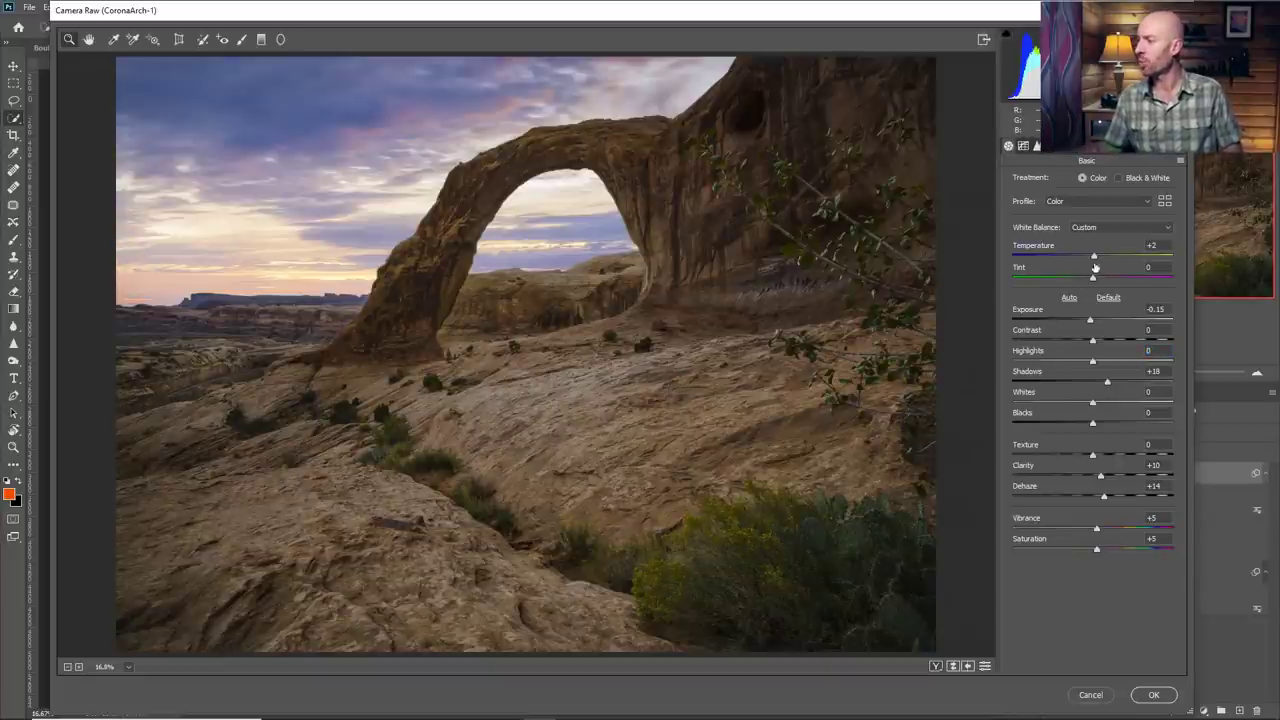
{"action": "left_click_drag", "start_coordinate": [1095, 259], "coordinate": [1097, 280]}
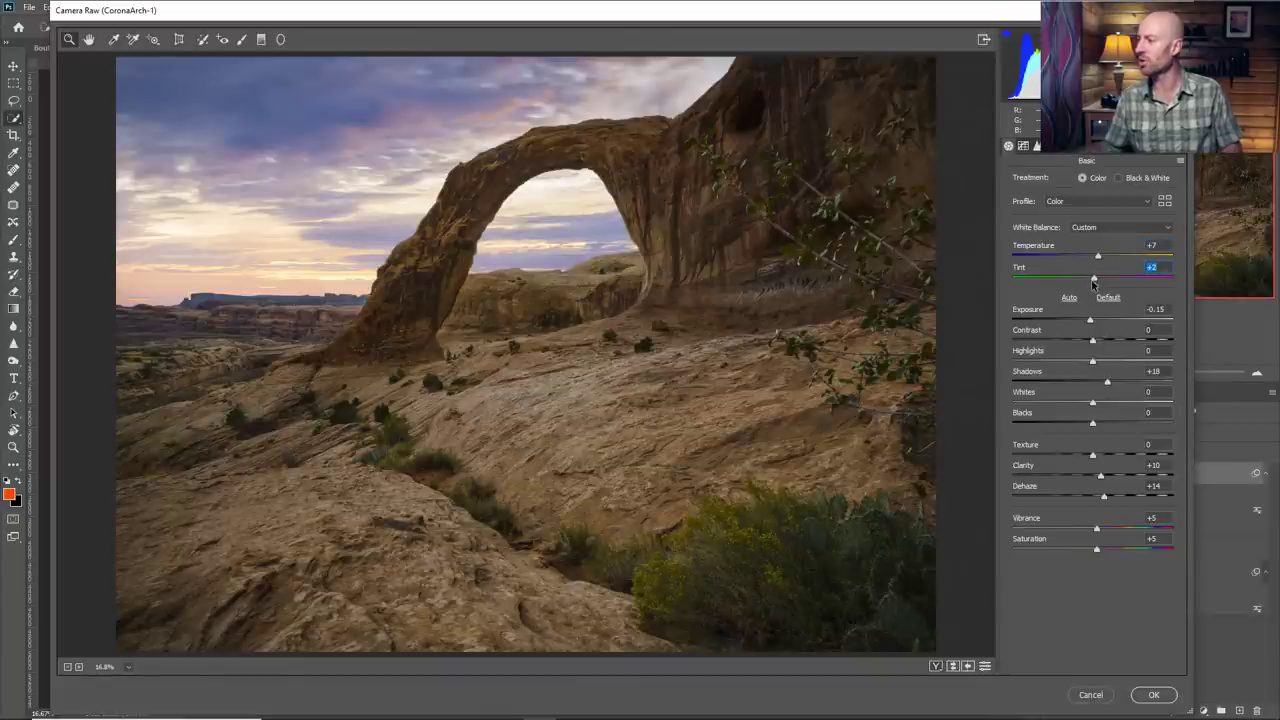
Add a gentle tone curve with shadow and midtone points, then apply the Camera Raw filter
{"action": "key", "text": "ctrl+alt+2"}
{"action": "left_click_drag", "start_coordinate": [1042, 379], "coordinate": [1041, 385]}
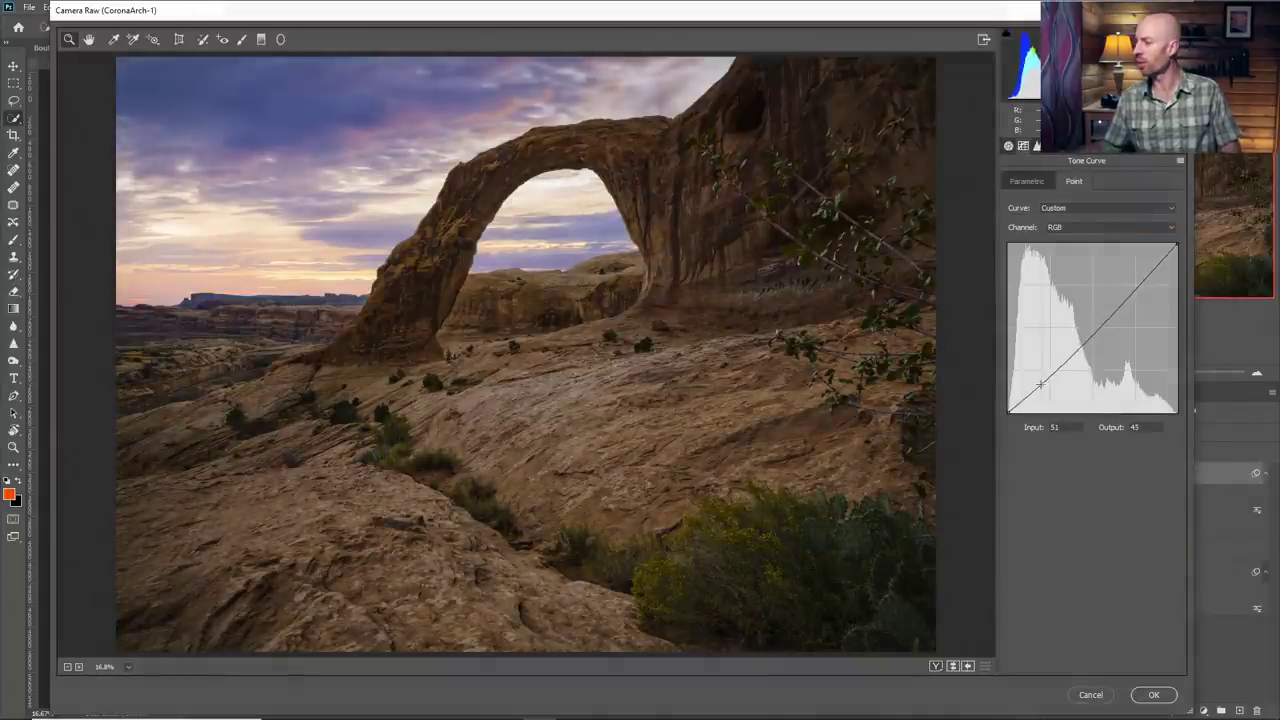
{"action": "left_click", "coordinate": [1088, 332]}
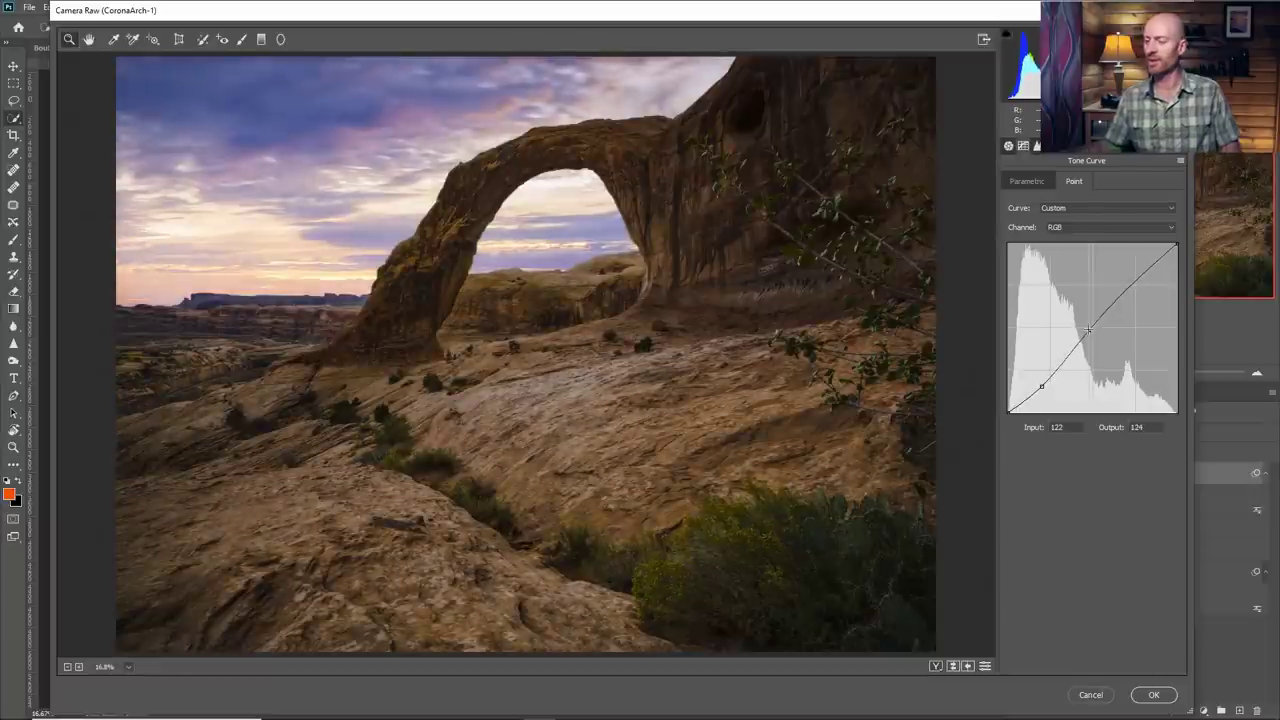
{"action": "left_click_drag", "start_coordinate": [1088, 332], "coordinate": [1087, 329]}
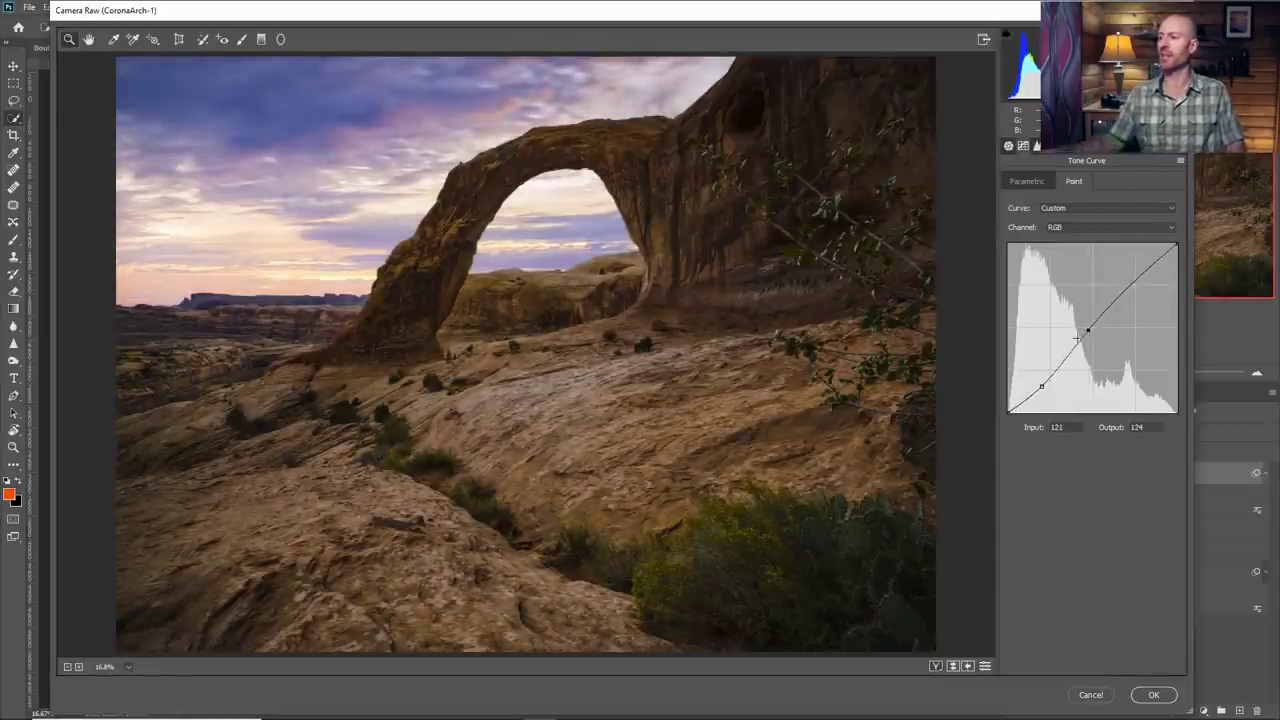
{"action": "left_click", "coordinate": [1152, 694]}
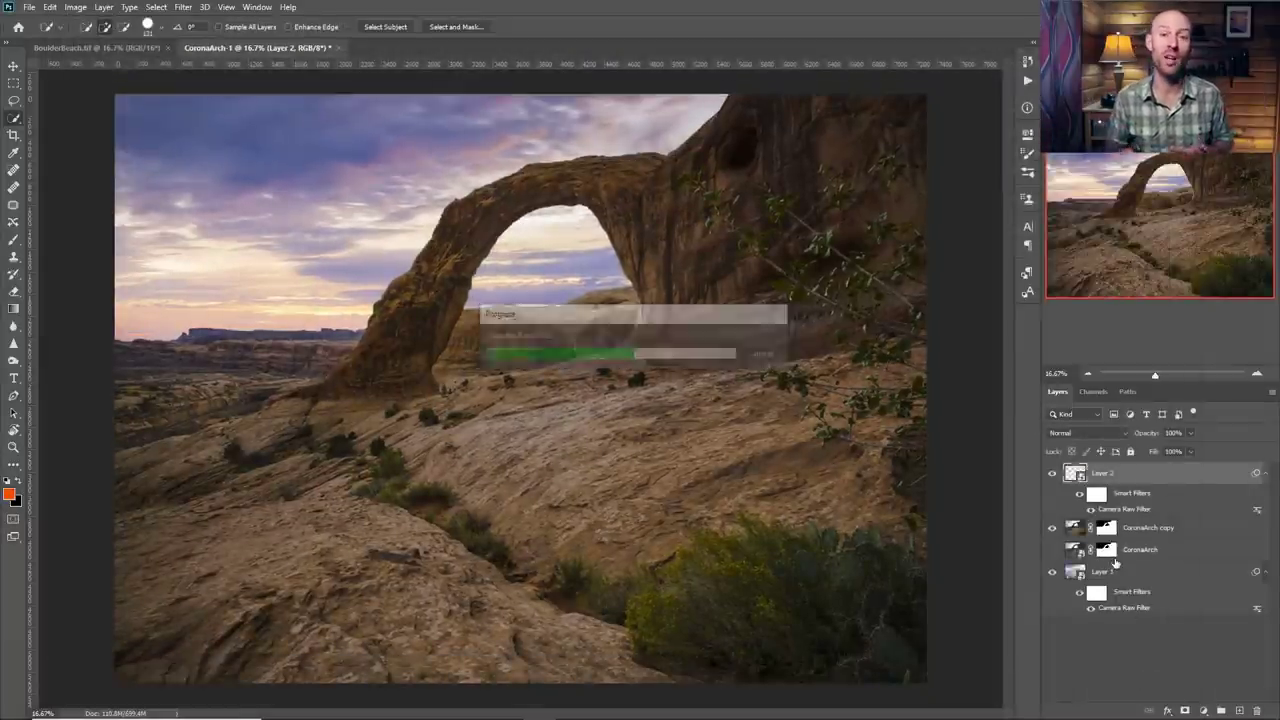